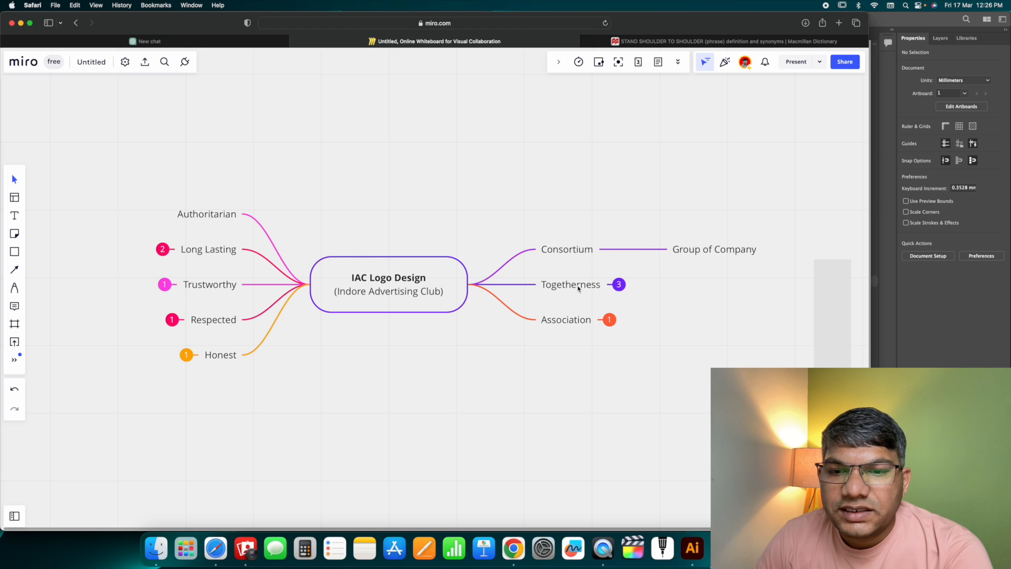
- Expand the Togetherness and Association branches of the IAC Logo Design mind map to show their sub-ideas
click(604, 289)
click(618, 285)
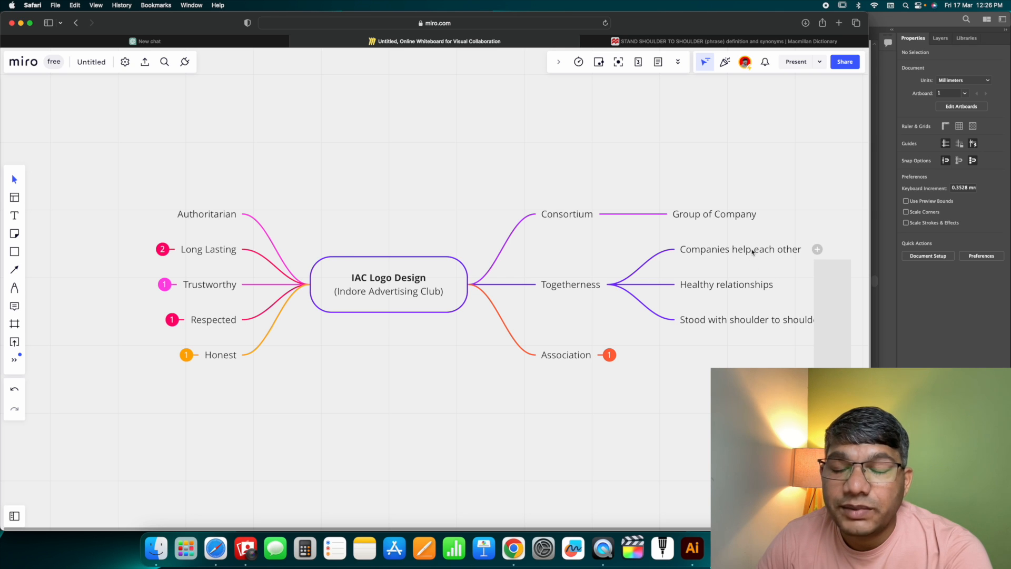
scroll(752, 252, up, 1)
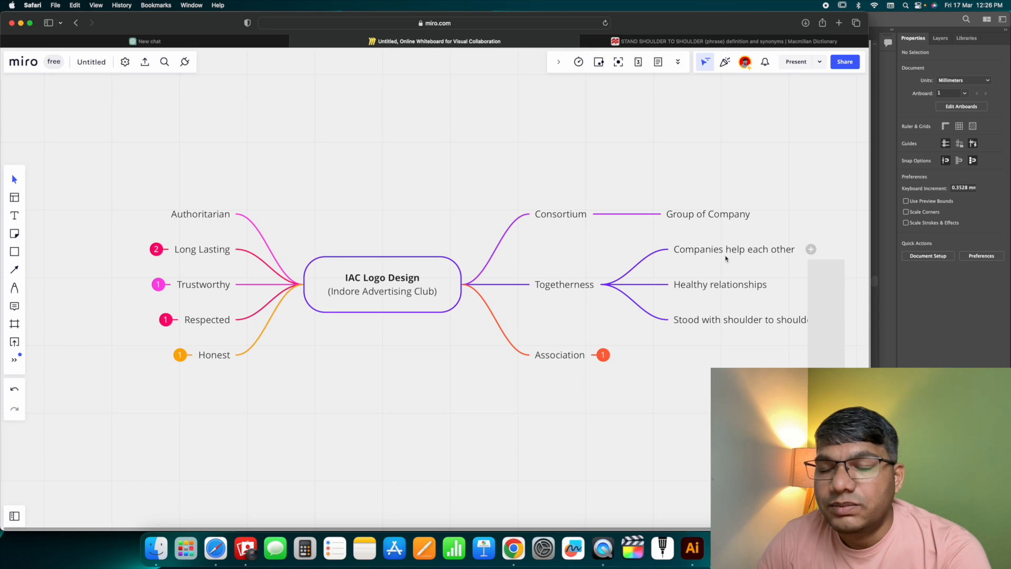
scroll(696, 293, left, 1)
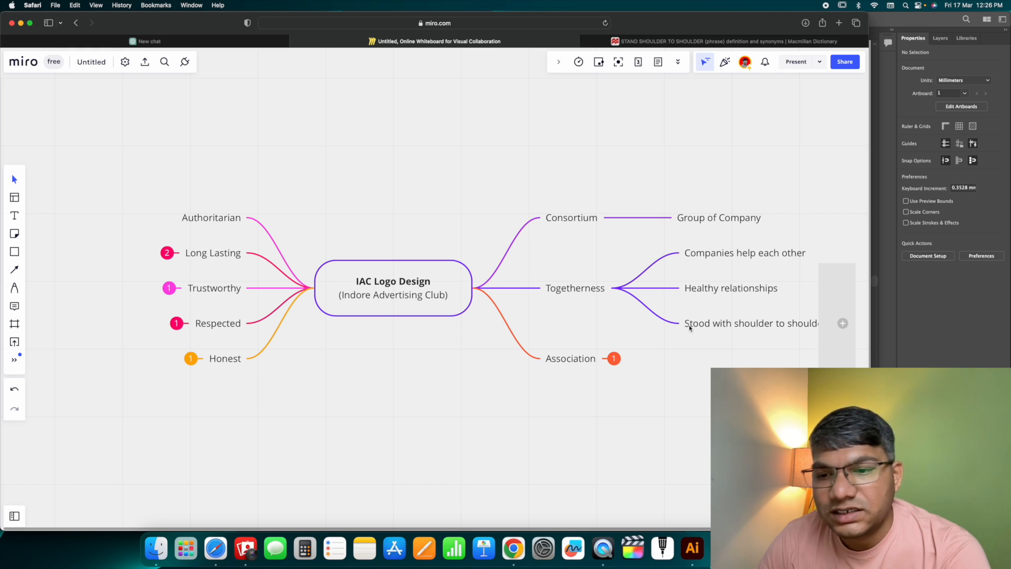
scroll(650, 327, right, 3)
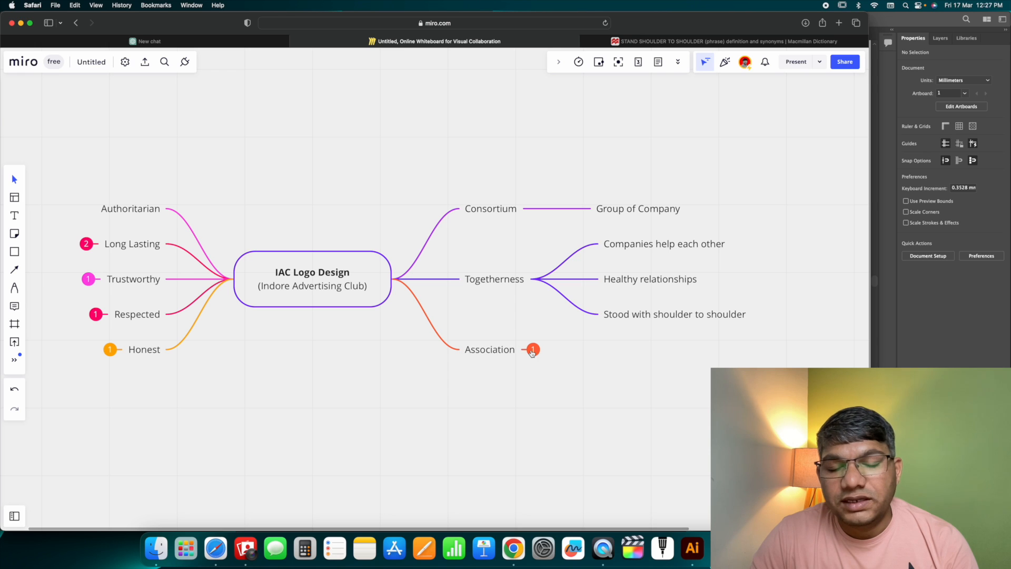
click(533, 349)
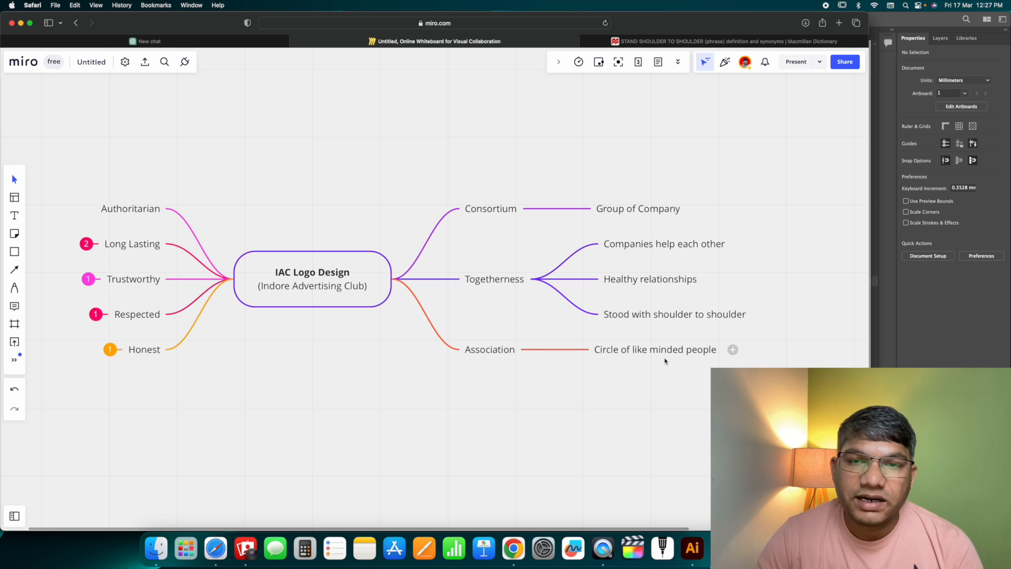
scroll(638, 315, down, 2)
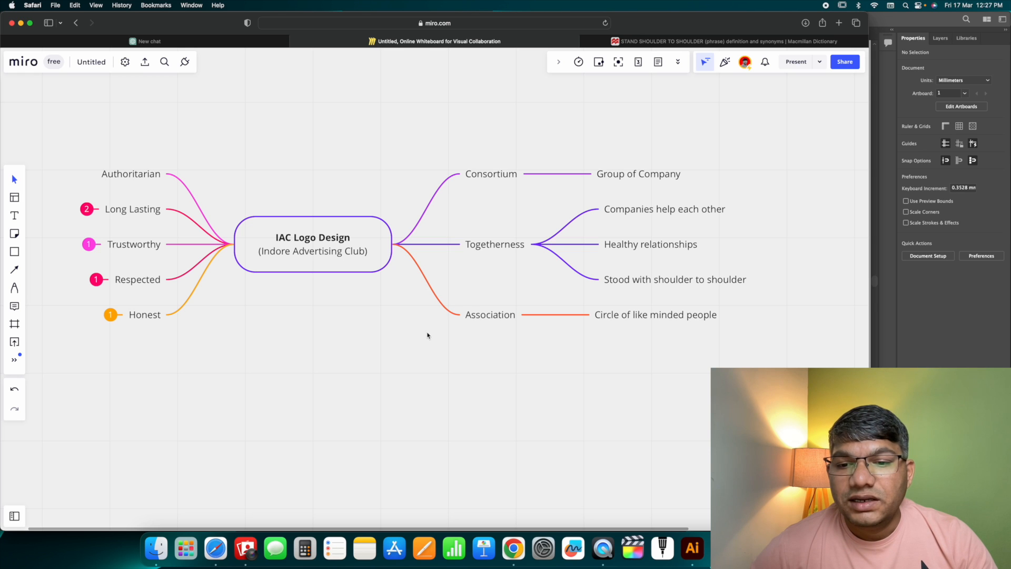
- Expand the Long Lasting, Trustworthy, Respected and Honest branches of the mind map
drag(400, 305, 599, 349)
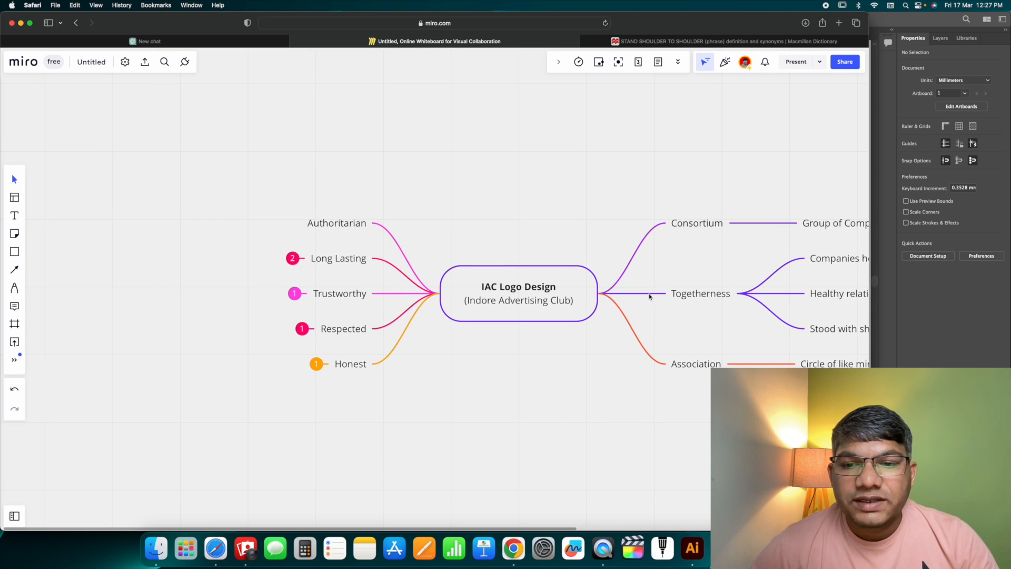
scroll(668, 286, right, 8)
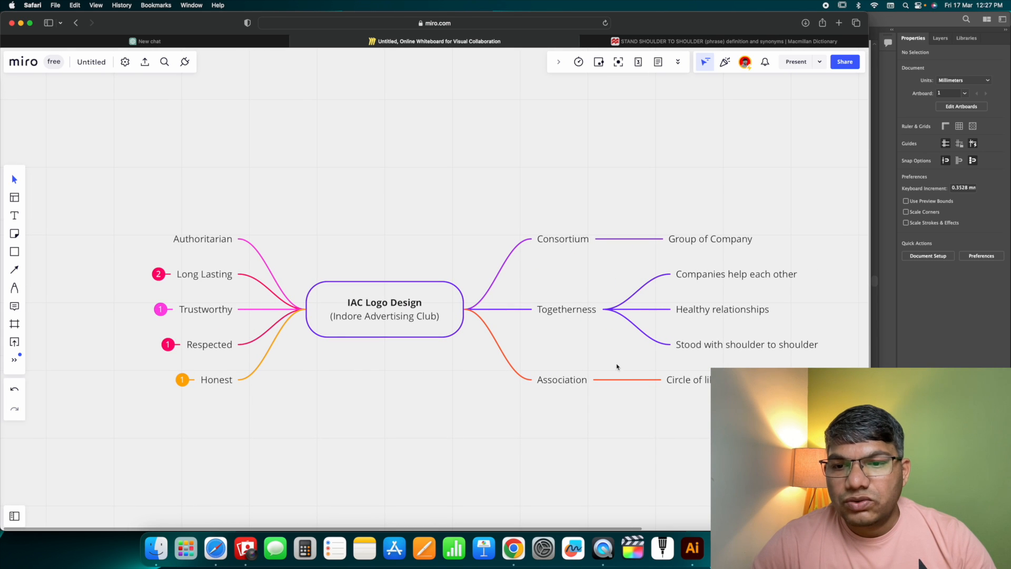
scroll(666, 368, down, 1)
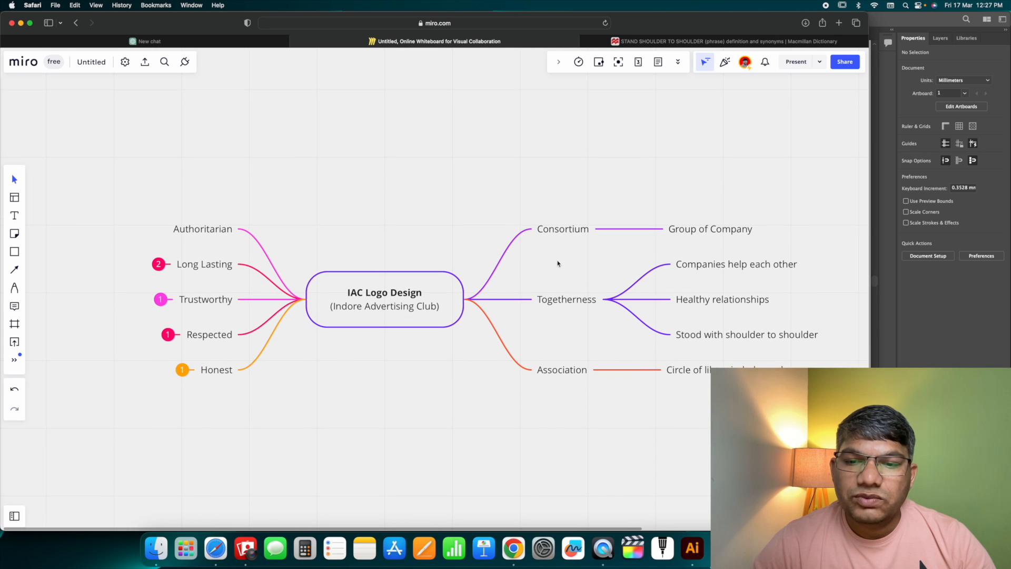
scroll(411, 301, left, 10)
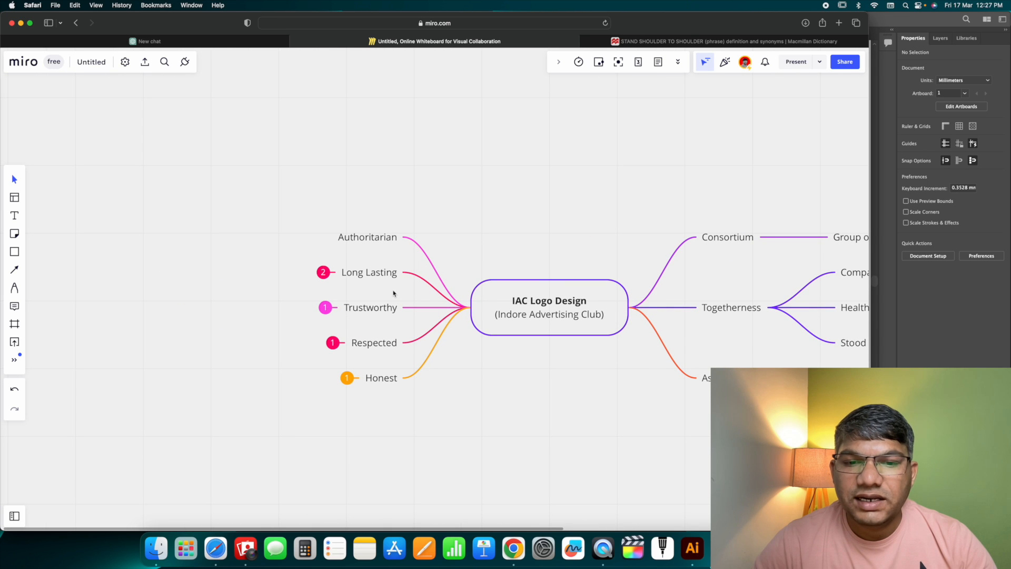
scroll(367, 255, right, 1)
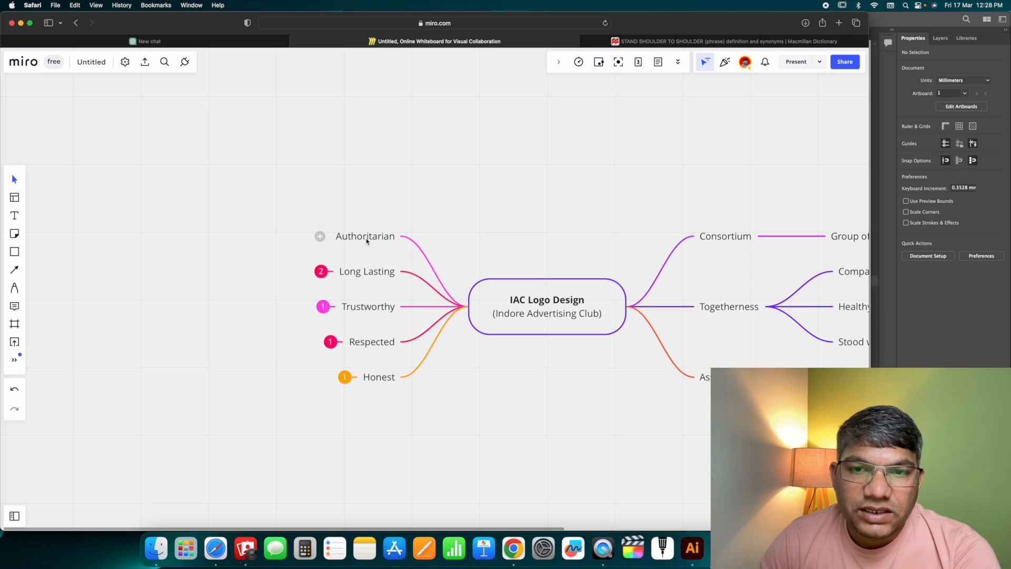
click(369, 280)
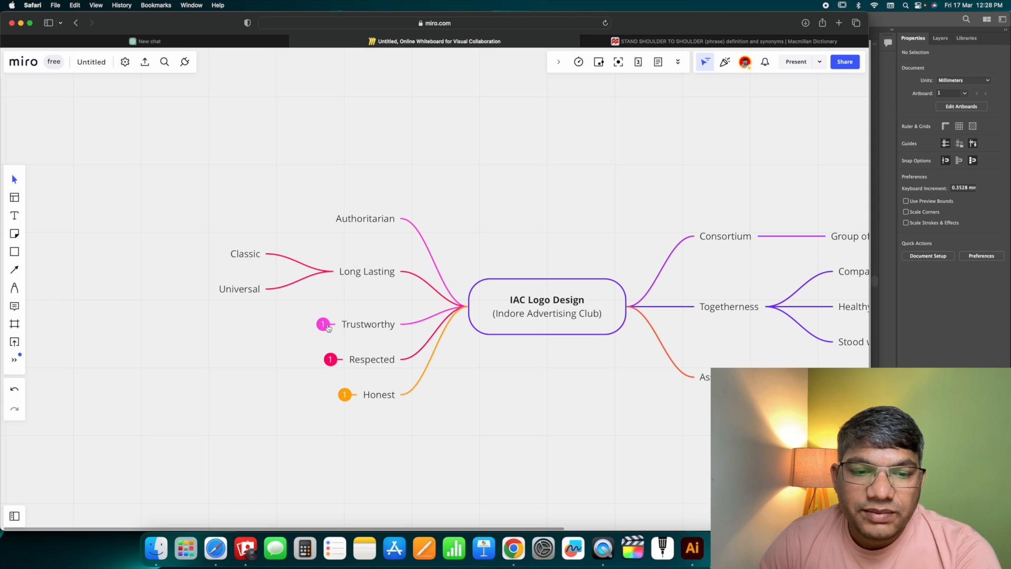
click(325, 326)
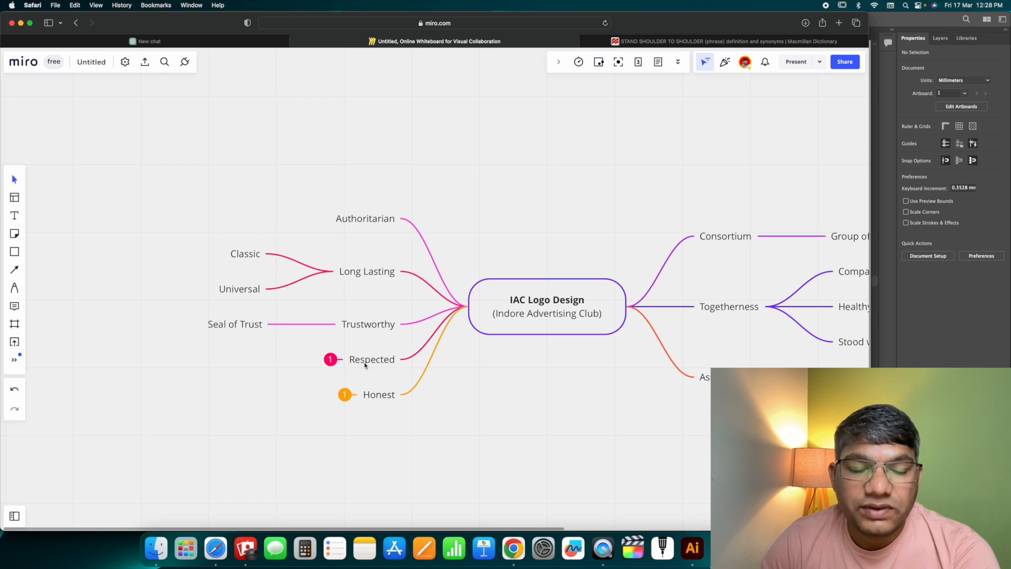
click(330, 360)
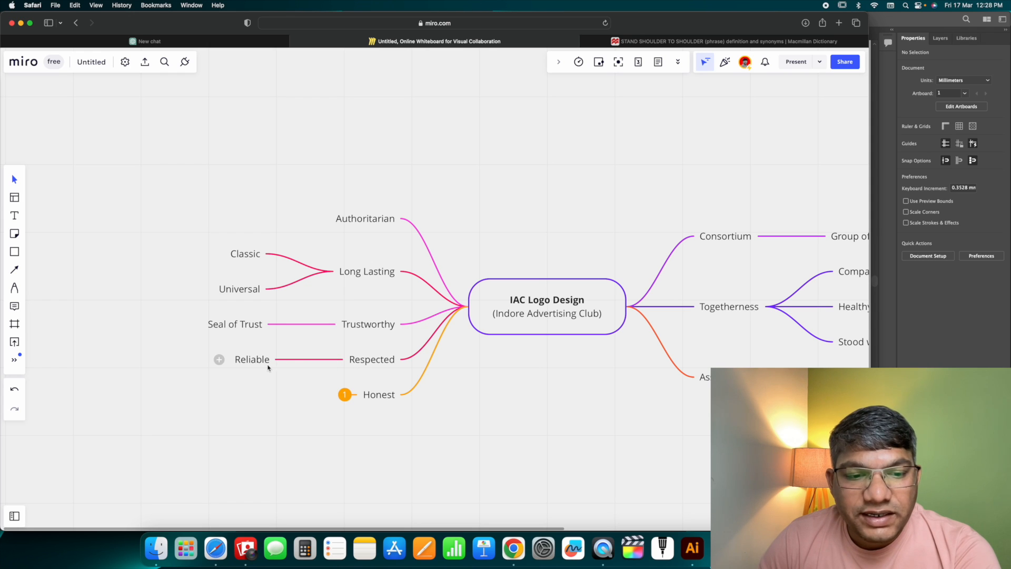
click(345, 394)
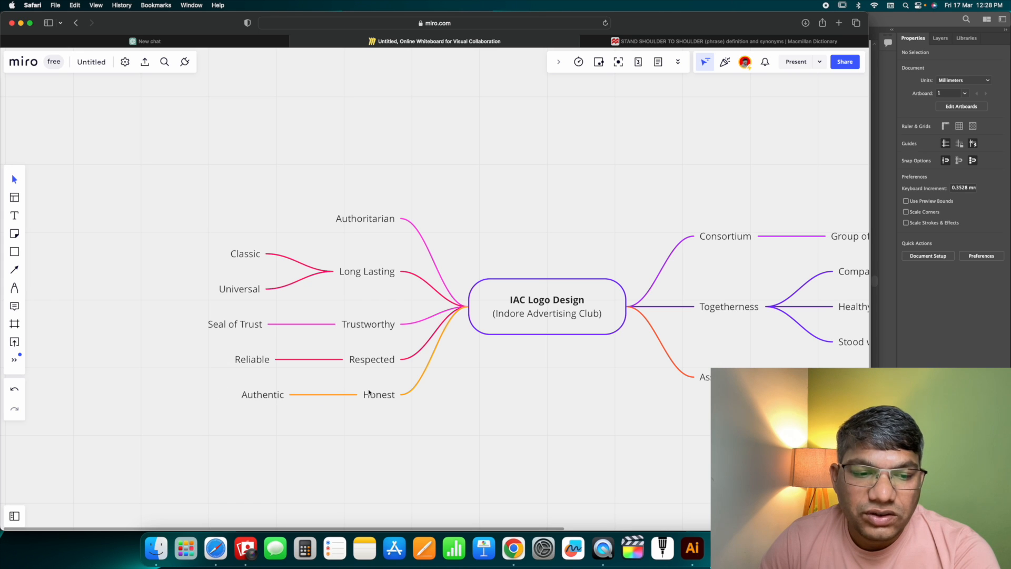
scroll(248, 311, left, 1)
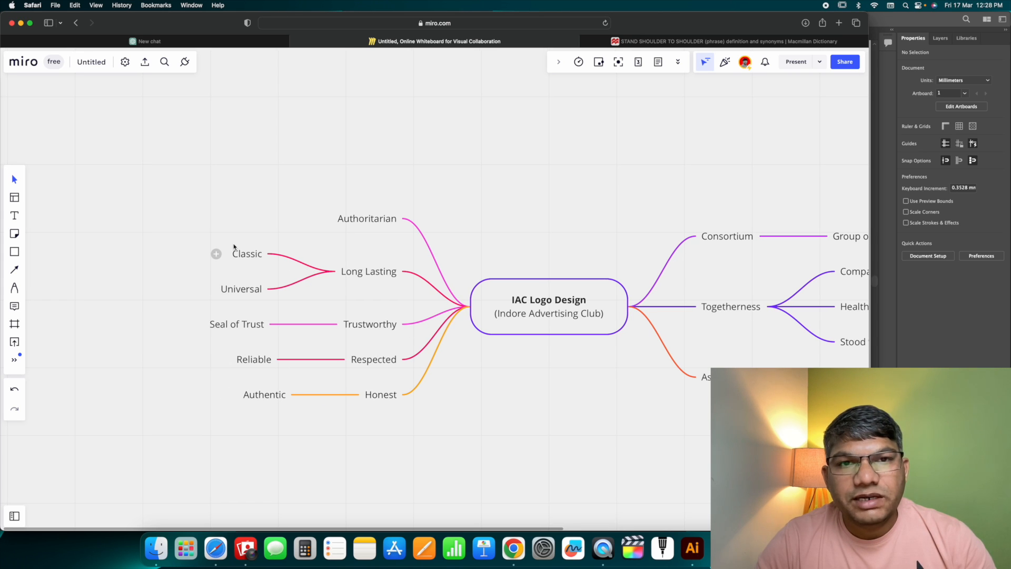
drag(451, 227, 289, 215)
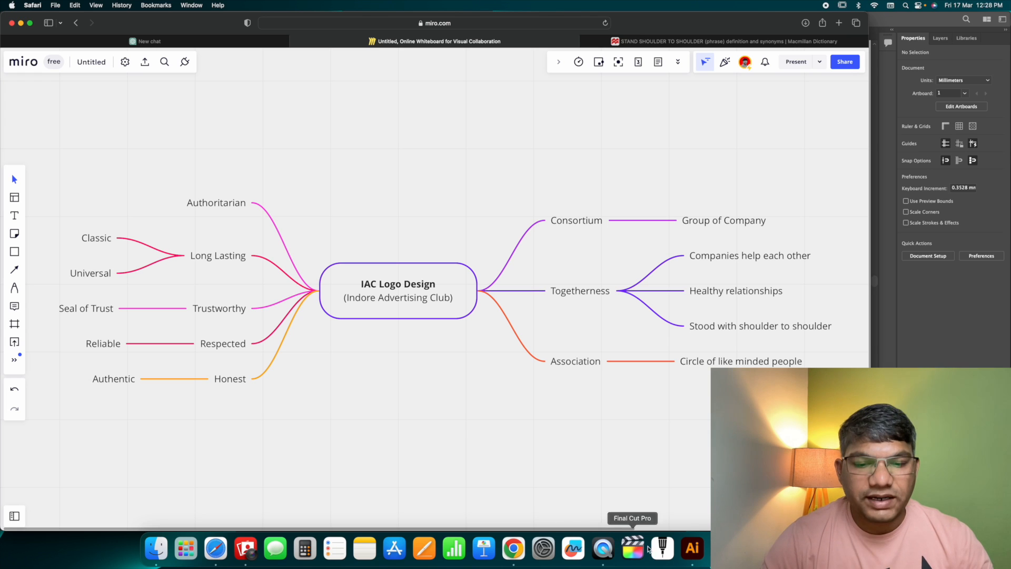
- Switch to Adobe Illustrator and inspect the black version of the Indore Ad Club logo up close
click(693, 548)
key(v)
click(636, 201)
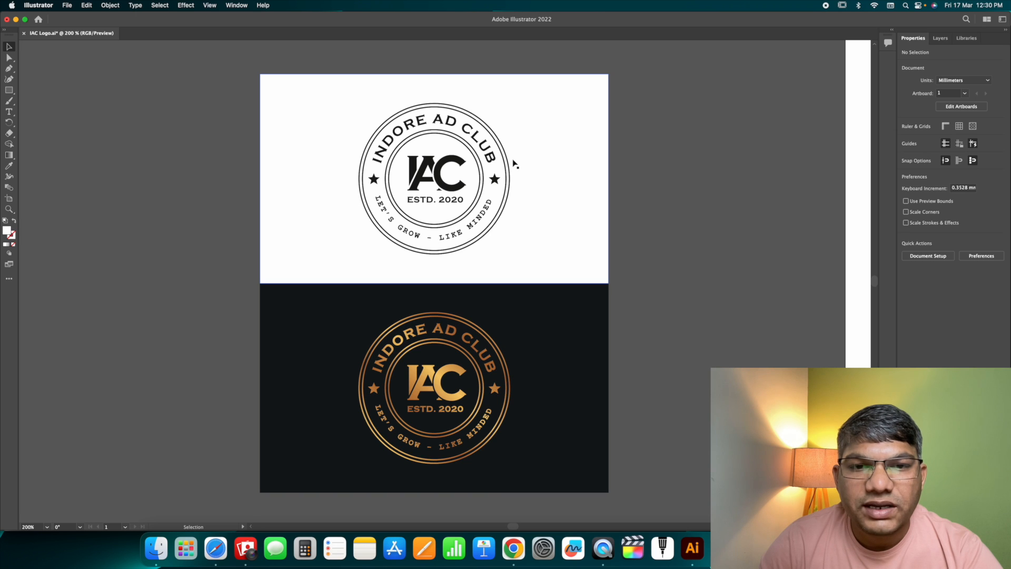
key(a)
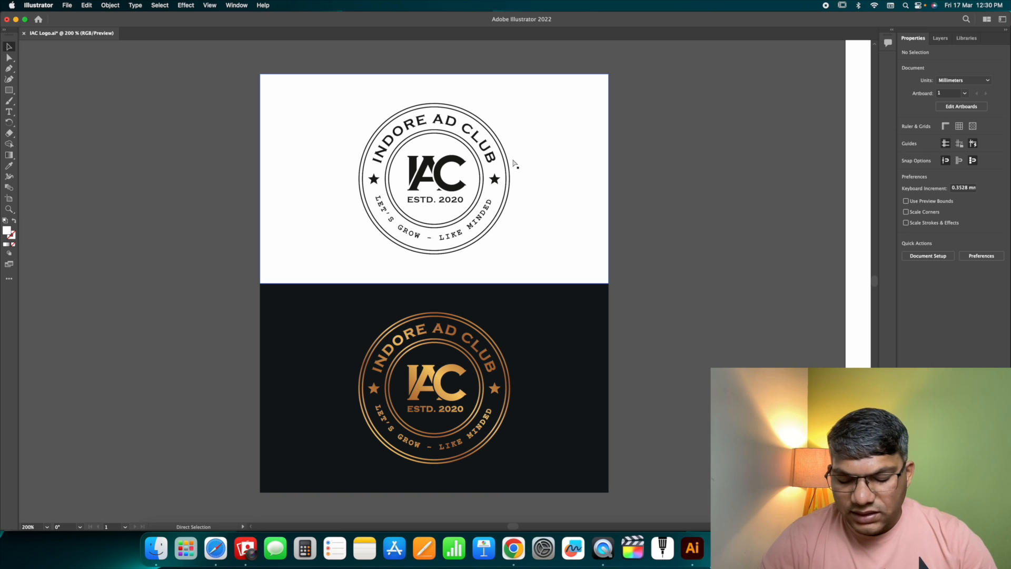
key(super+equal)
key(space)
drag(483, 304, 466, 188)
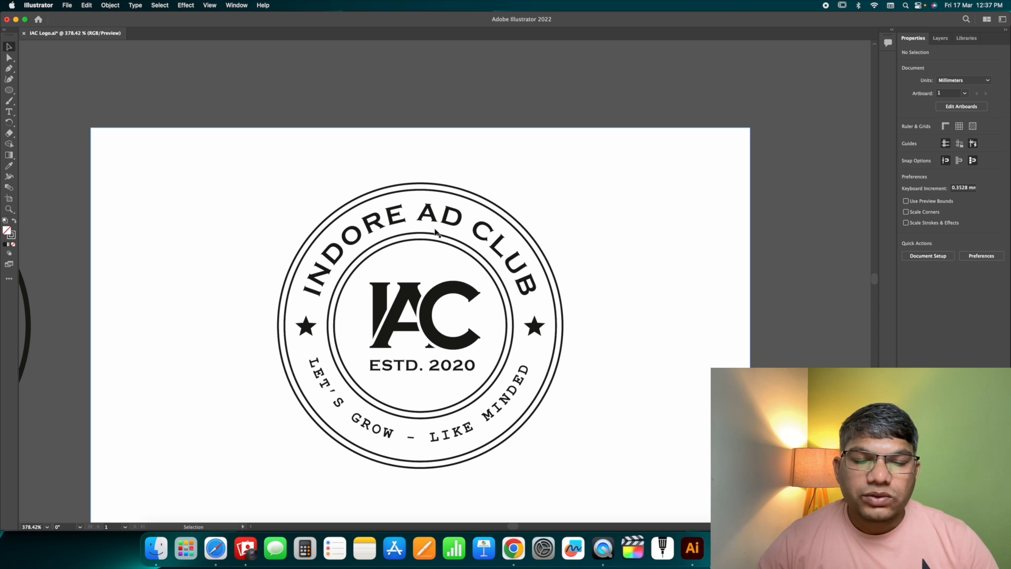
- Scale the outer ring of the logo copy beside the artboard slightly smaller around its centre
key(space)
drag(270, 253, 586, 253)
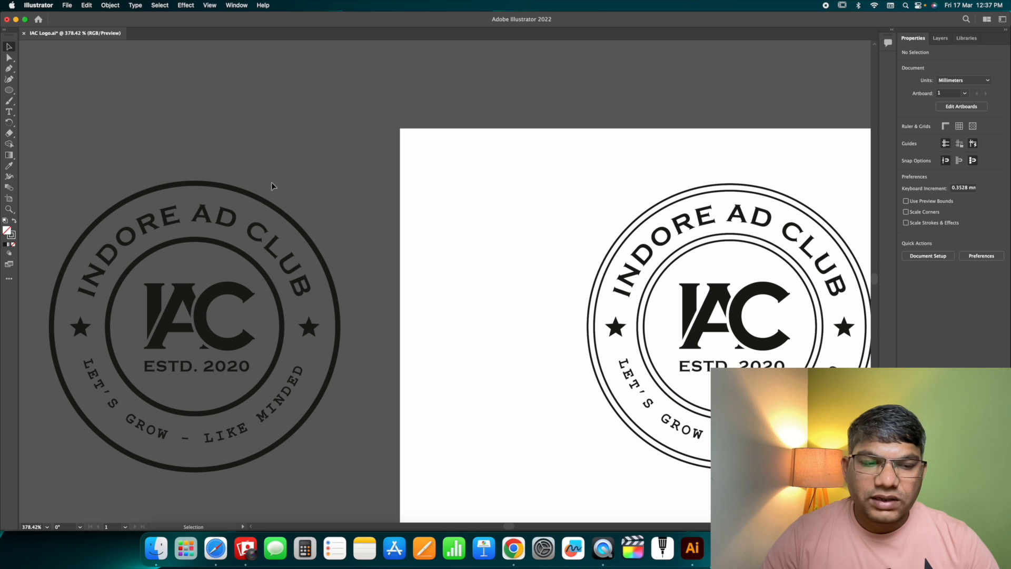
click(260, 202)
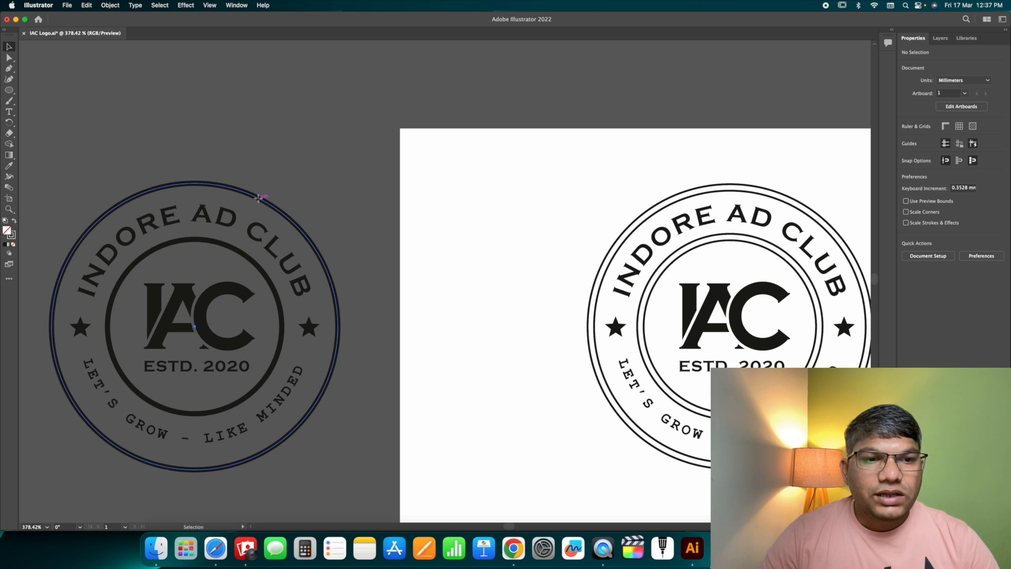
drag(340, 185, 338, 187)
click(315, 147)
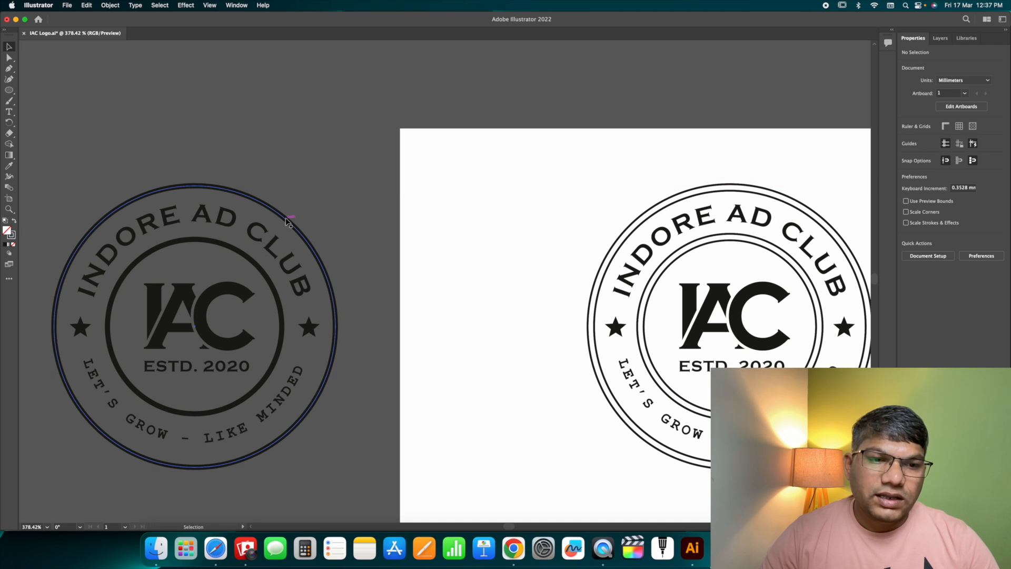
- Examine the double-ring logo on the white artboard and its gold version on the dark artboard
key(space)
drag(564, 253, 541, 247)
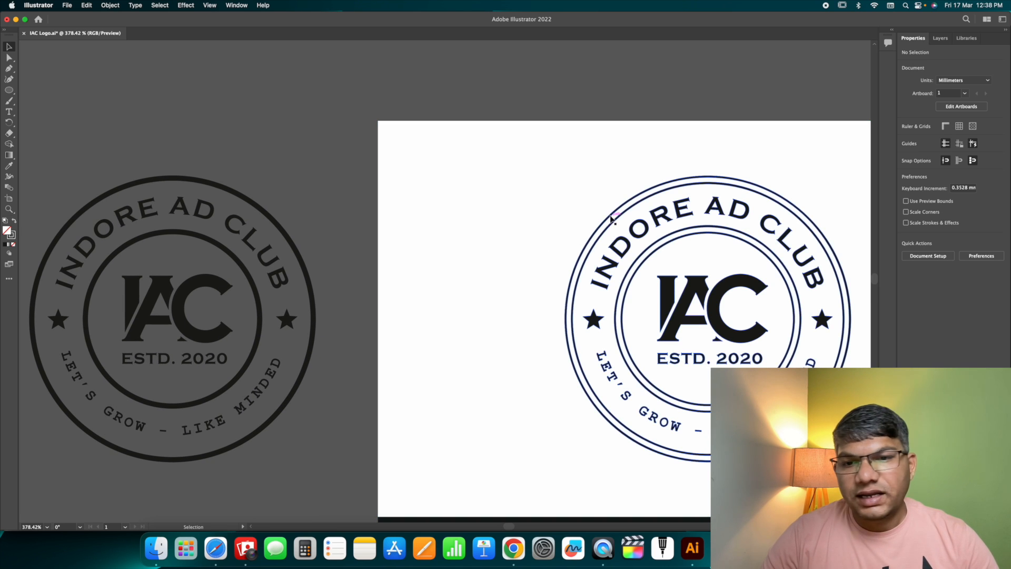
key(space)
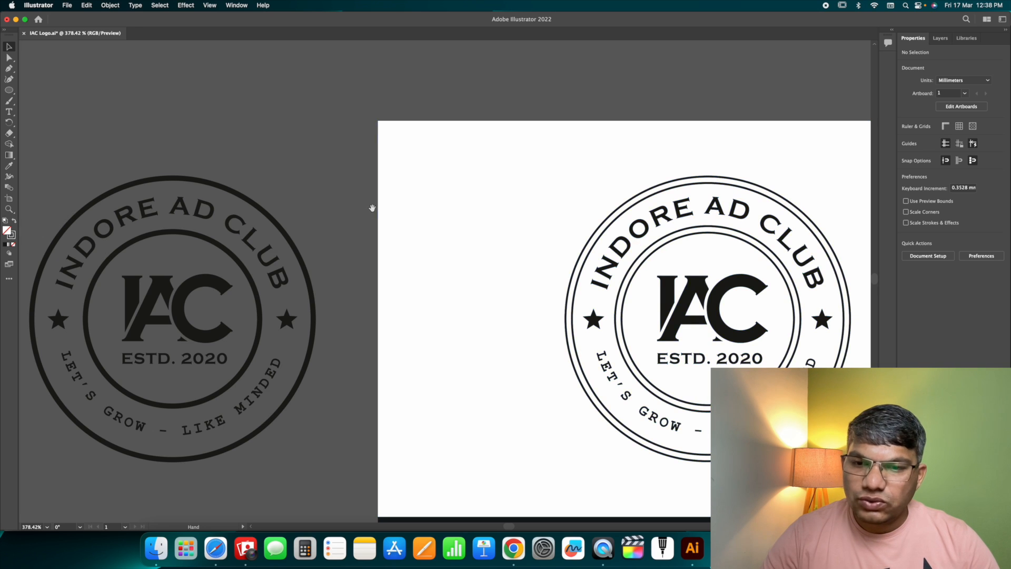
drag(367, 210, 40, 201)
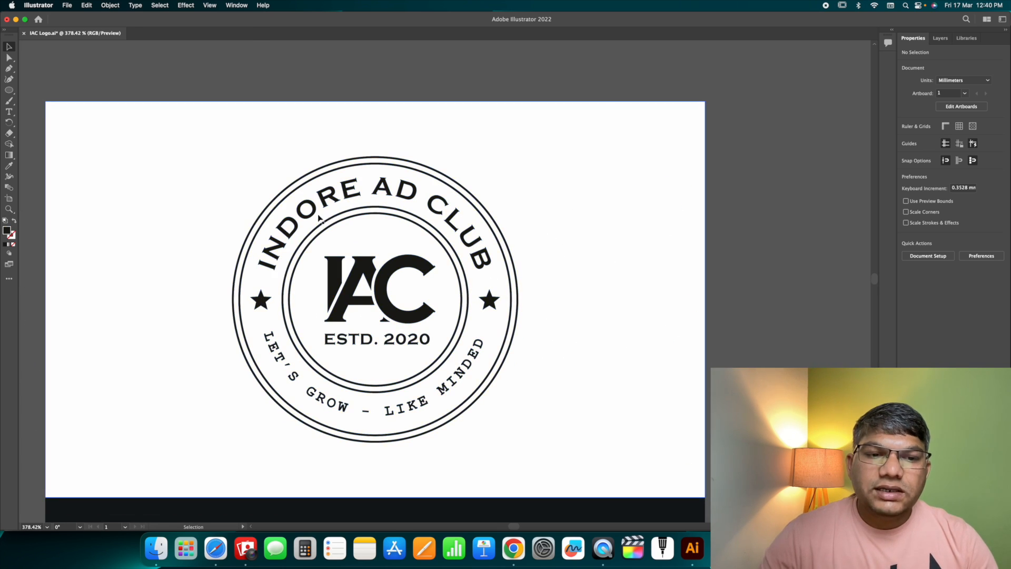
key(super+z)
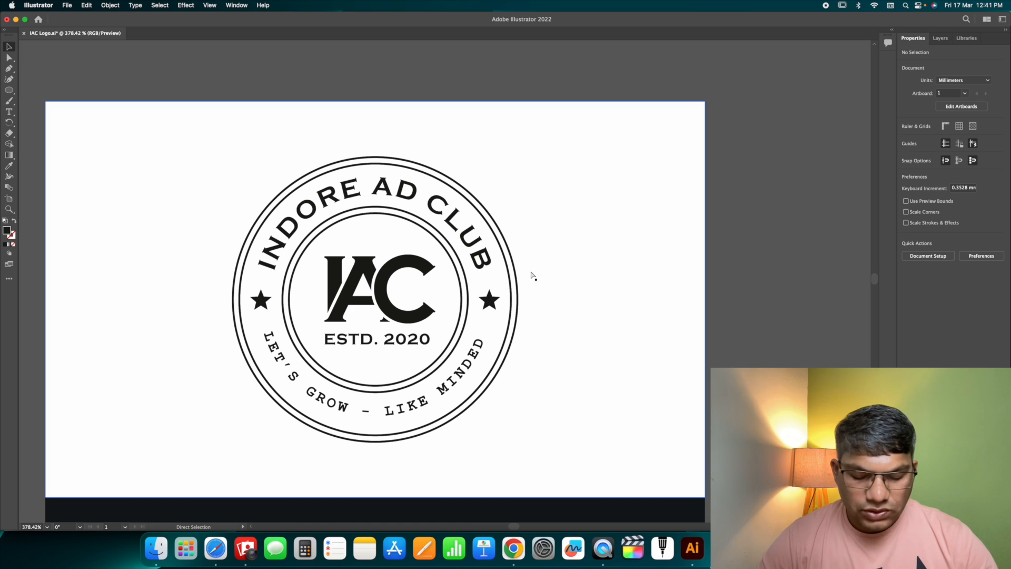
key(super+minus)
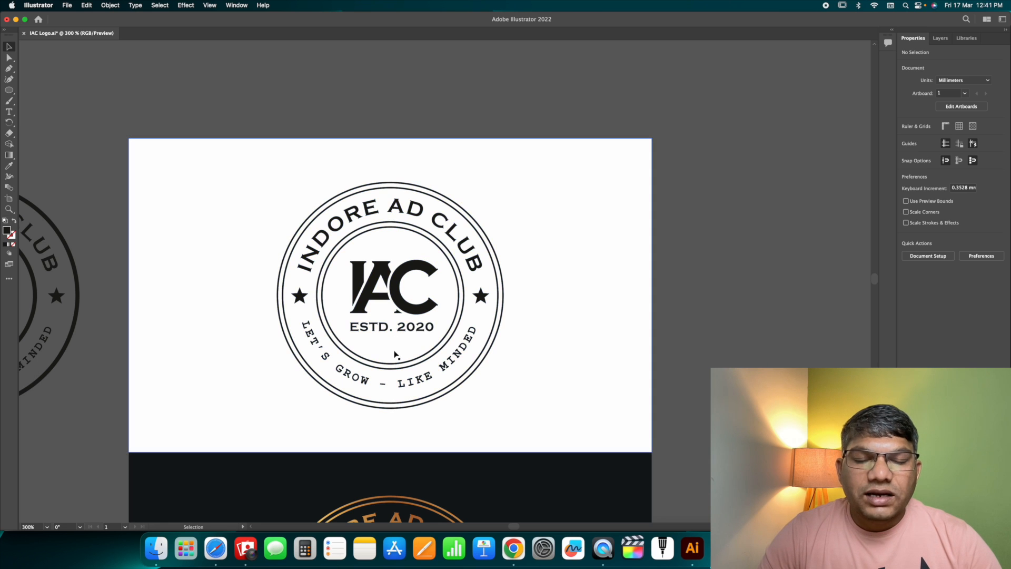
scroll(390, 377, down, 8)
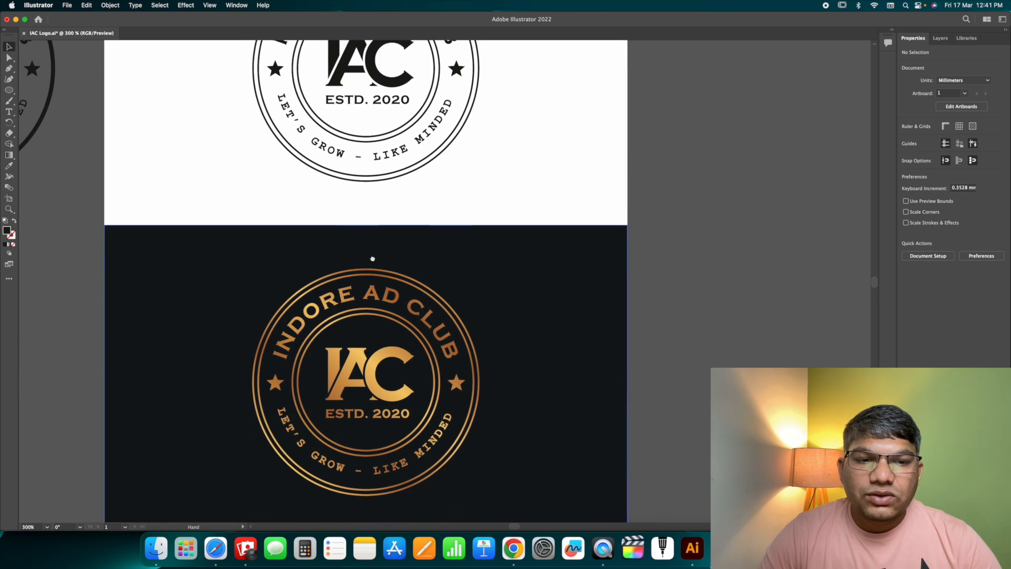
drag(368, 329, 372, 269)
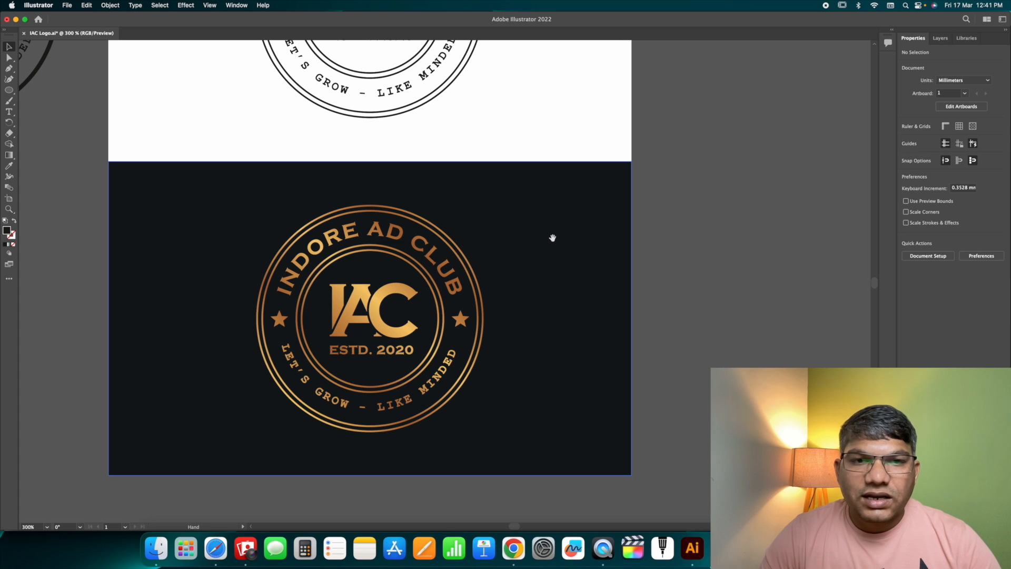
drag(550, 237, 519, 320)
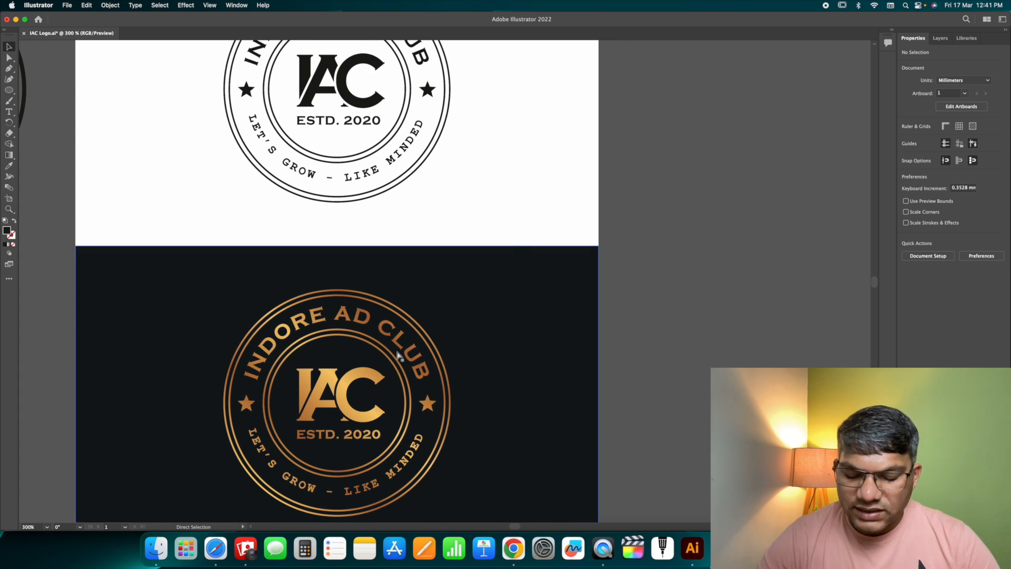
- Enlarge the IAC text below the other wording to about 56.7 by 35.6 mm
key(super+minus)
key(space)
drag(448, 316, 271, 357)
drag(409, 309, 369, 338)
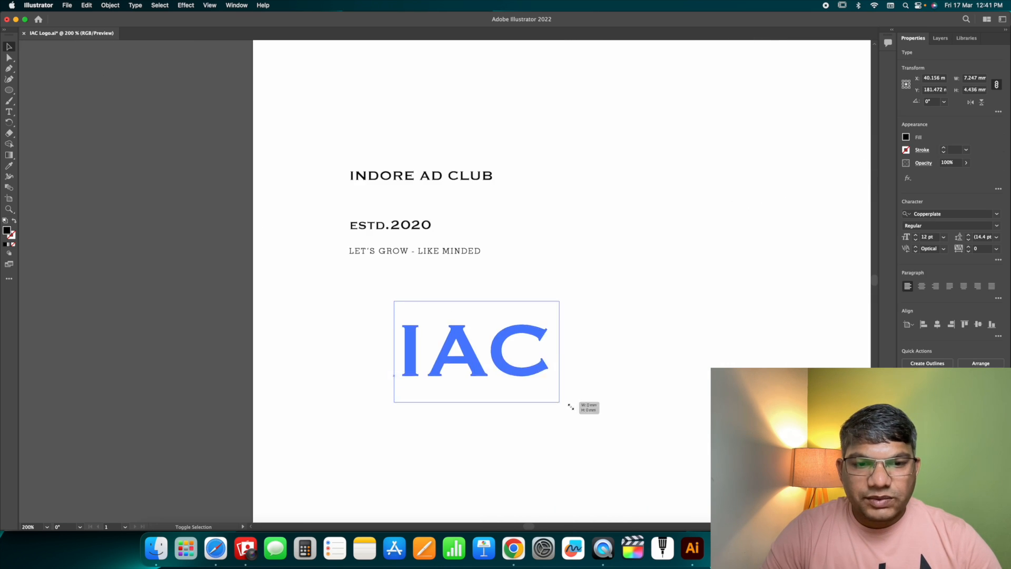
drag(576, 408, 540, 350)
key(space)
click(625, 342)
click(550, 349)
- Convert the large IAC text to outlines and ungroup it into separate letters
key(space)
drag(245, 347, 655, 333)
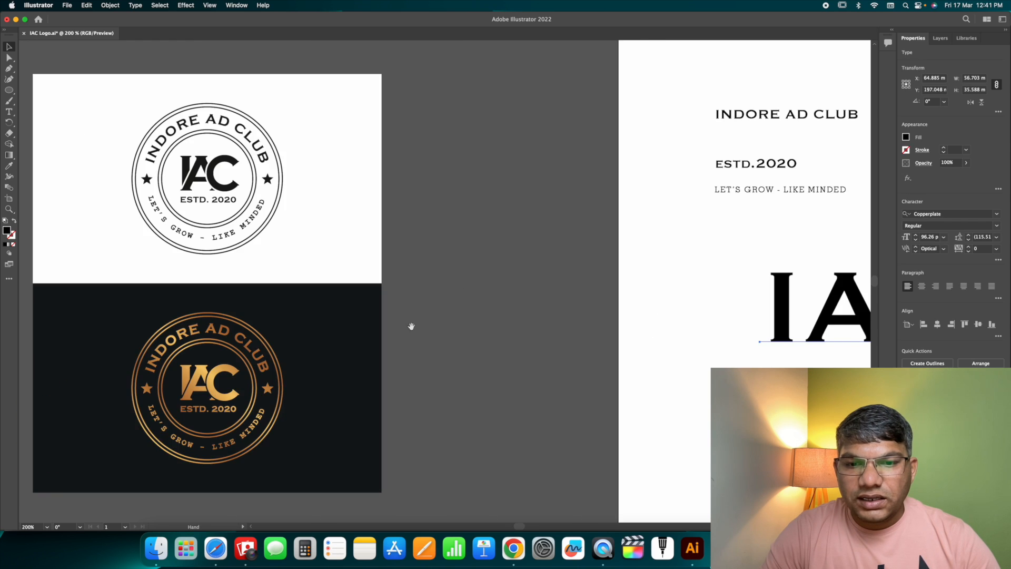
drag(402, 326, 437, 324)
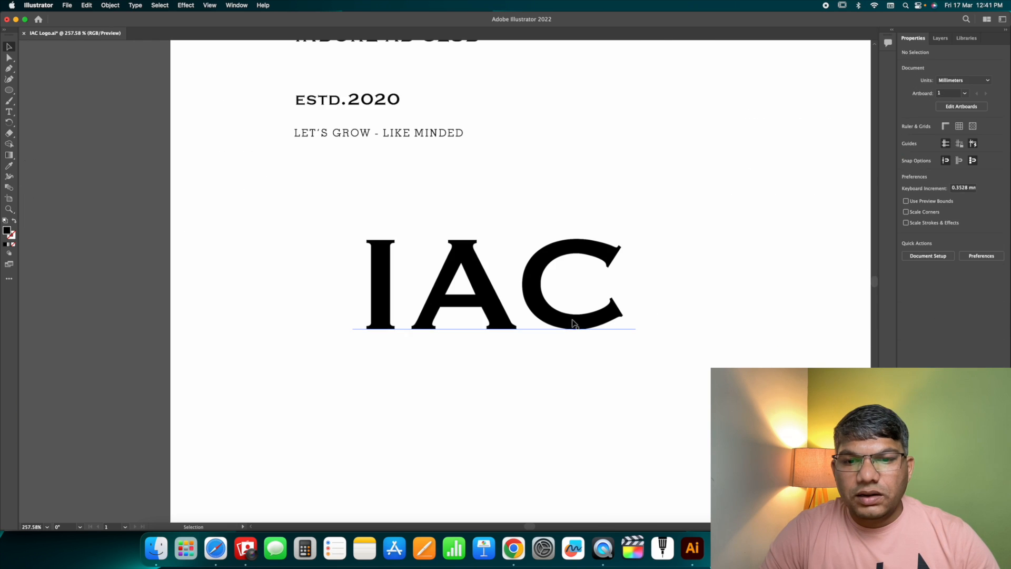
click(571, 321)
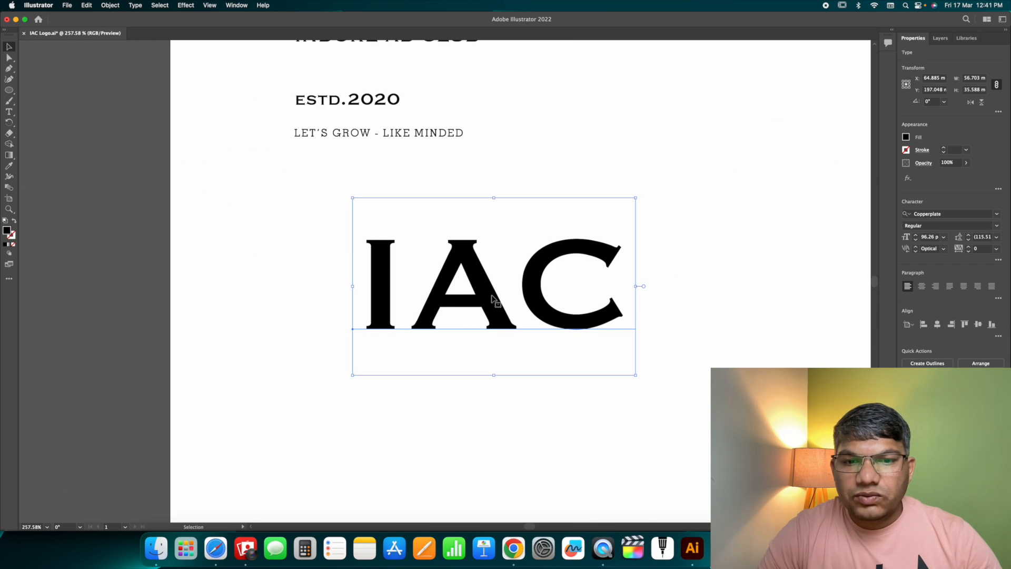
click(473, 396)
click(495, 324)
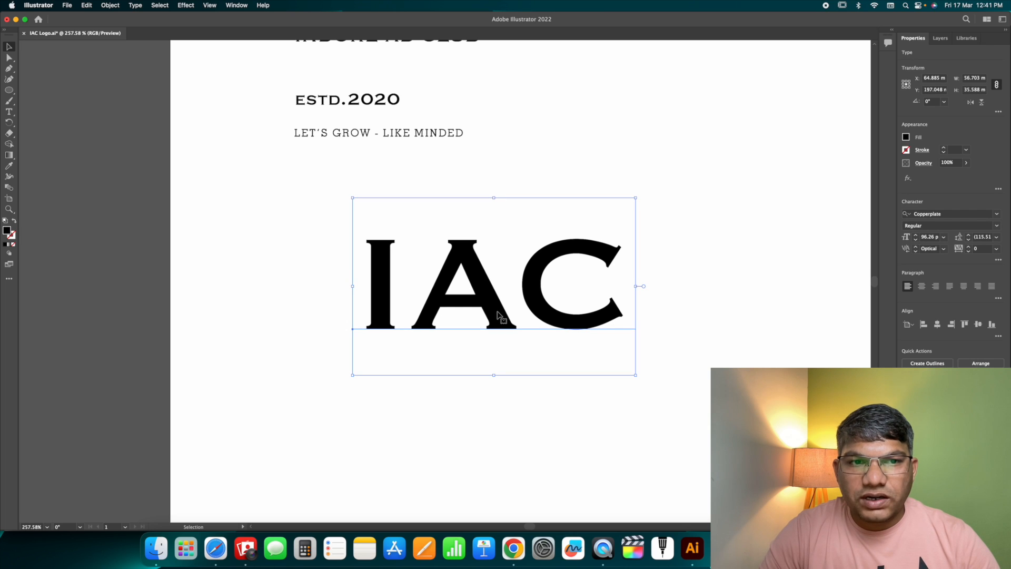
right_click(497, 315)
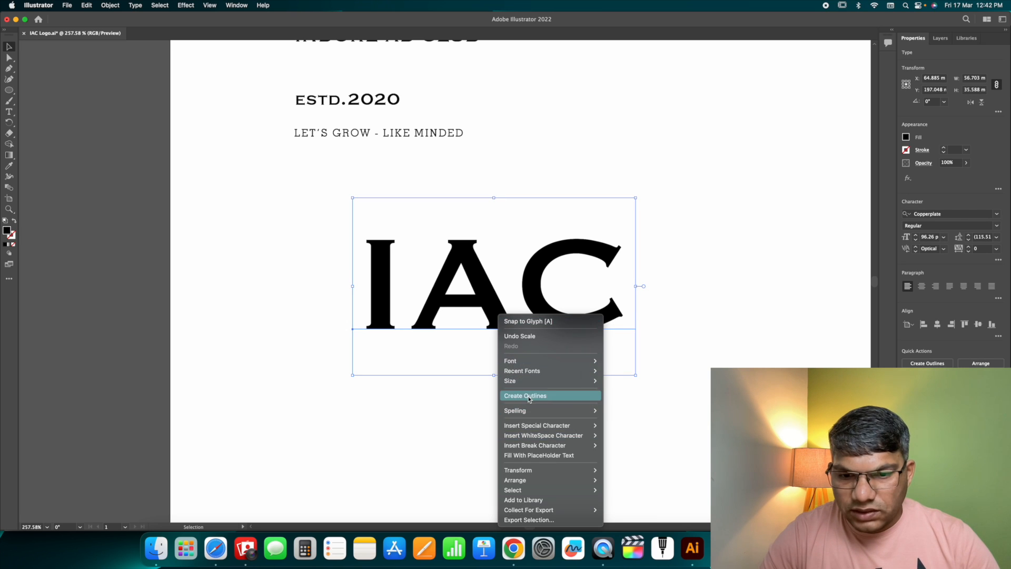
click(500, 396)
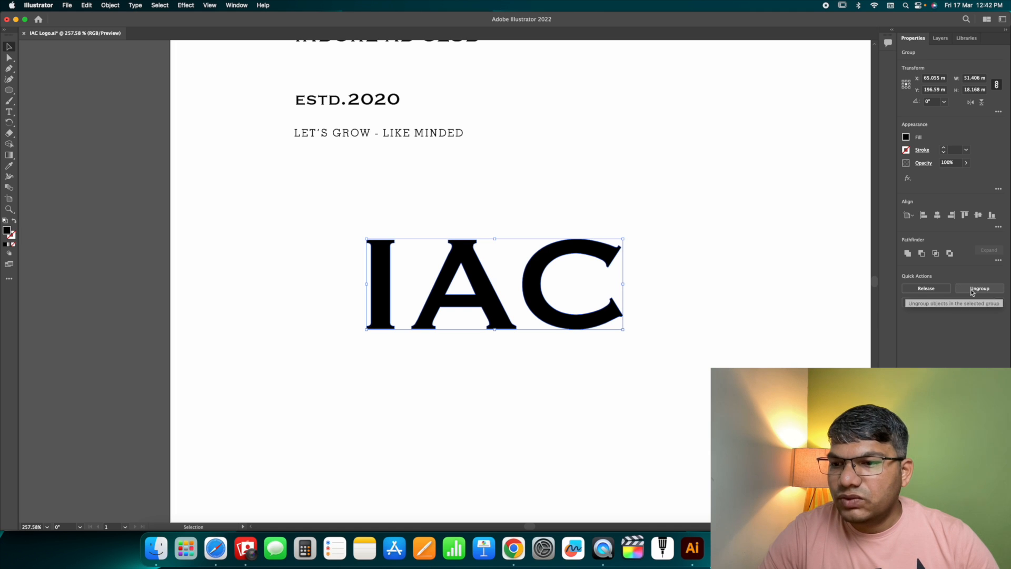
click(927, 288)
click(615, 253)
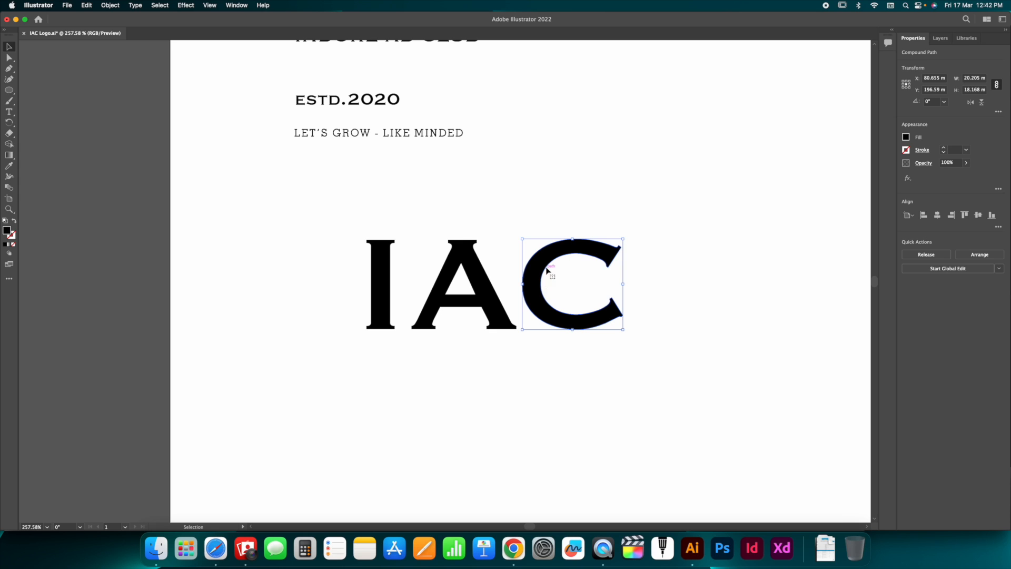
click(658, 271)
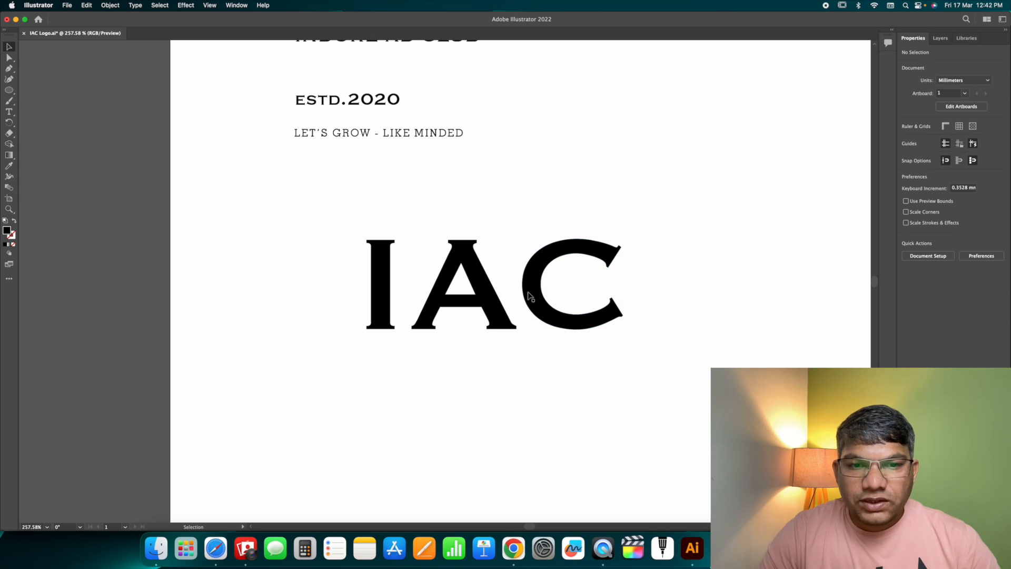
- Draw a black circle about 22.2 mm in diameter to the right of the outlined letter C
key(l)
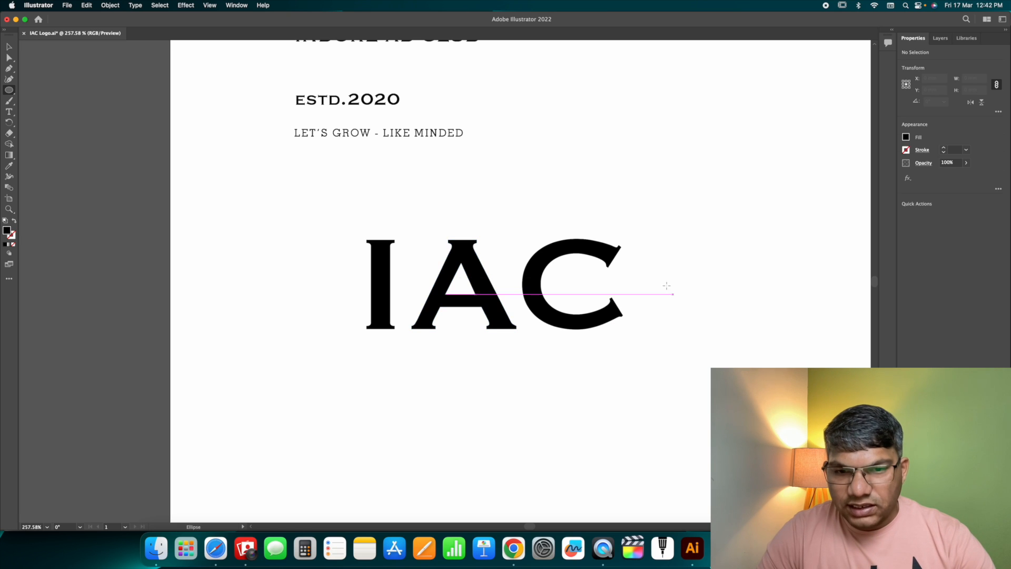
drag(654, 246, 765, 325)
key(v)
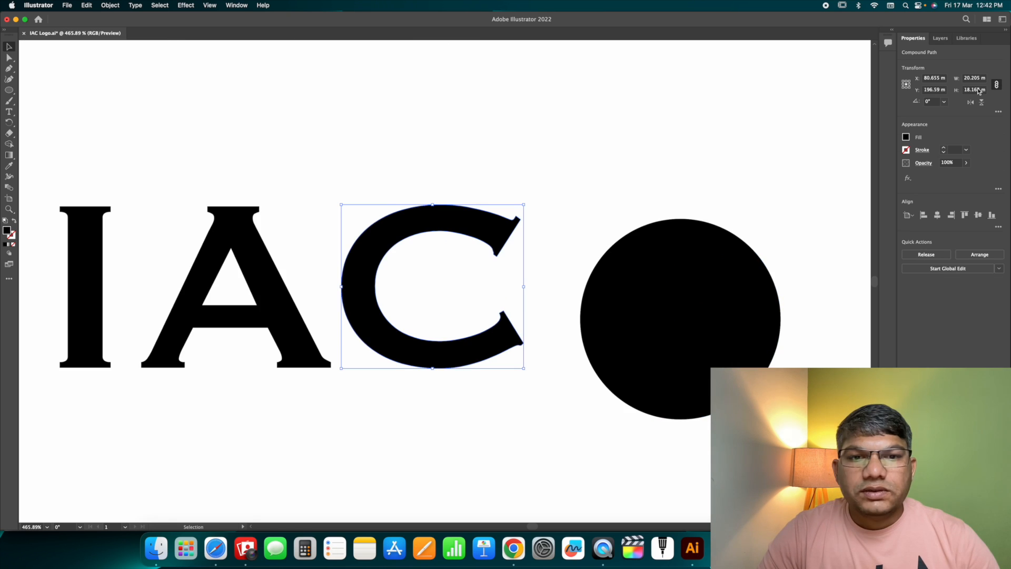
- Resize the circle proportionally to a height of 18.168 mm, matching the height of the letter C
click(977, 90)
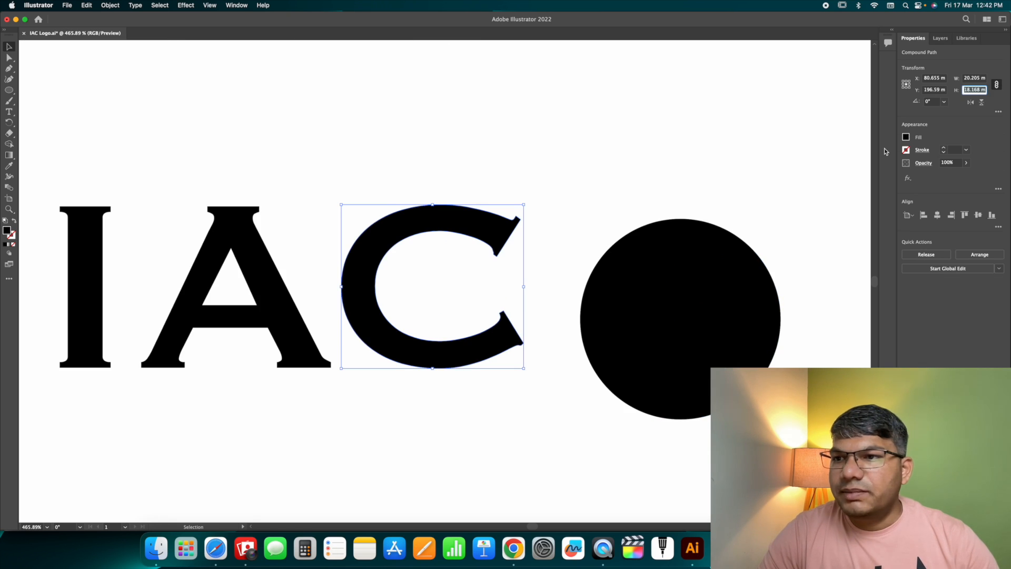
click(699, 244)
click(977, 90)
key(super+a)
text(18.168 mm)
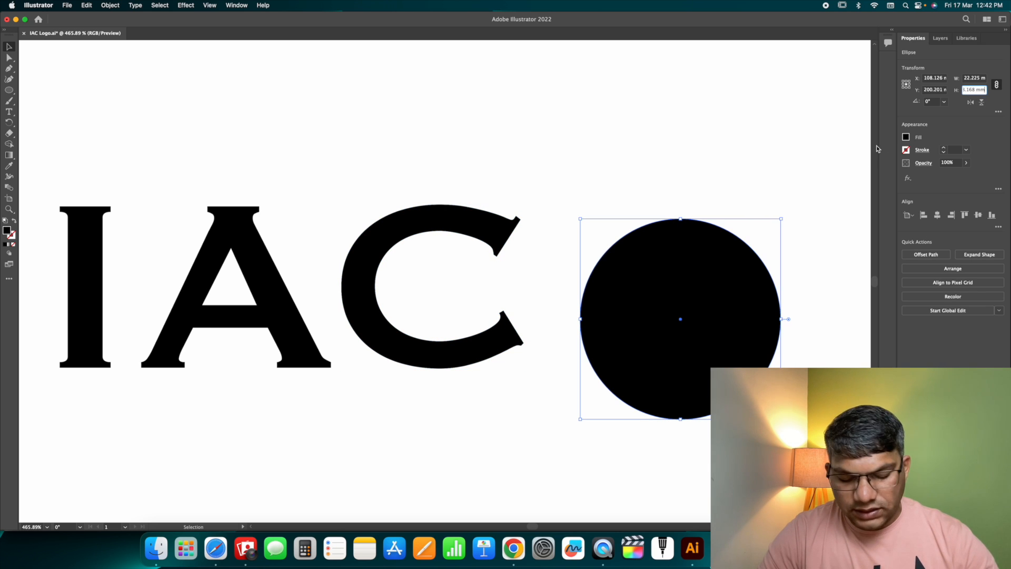
key(Return)
- Move the circle close beside the letter C and line it up vertically with the letter
drag(677, 273, 621, 240)
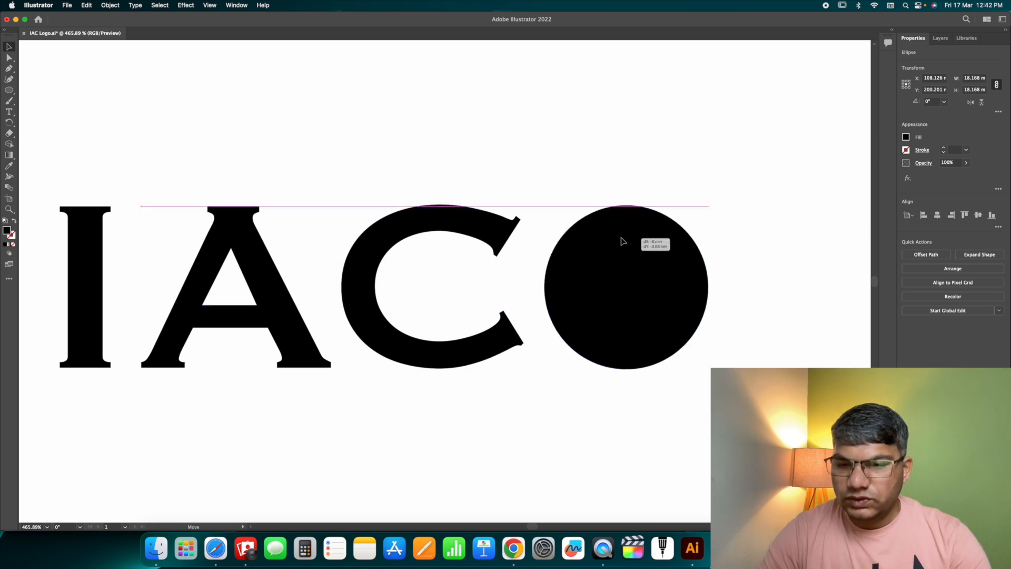
shift+click(496, 226)
click(471, 269)
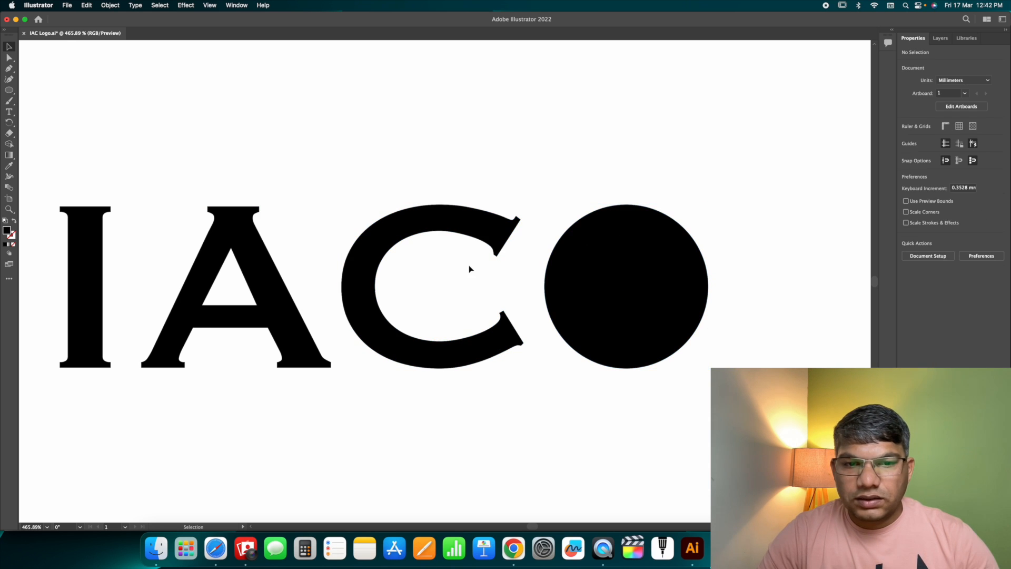
- Draw a gauge rectangle about 3.9 by 0.35 mm across the C's left stroke and place it at the circle's left edge
key(m)
drag(341, 289, 376, 287)
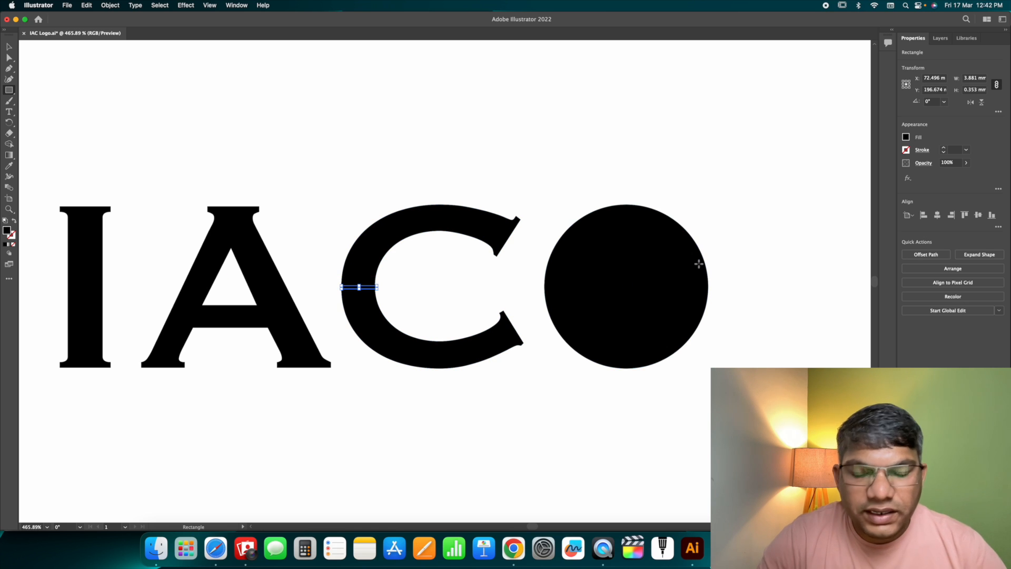
key(v)
- Add a smaller concentric copy of the circle, fill it magenta, and scale its edge to meet the end of the gauge rectangle
click(599, 238)
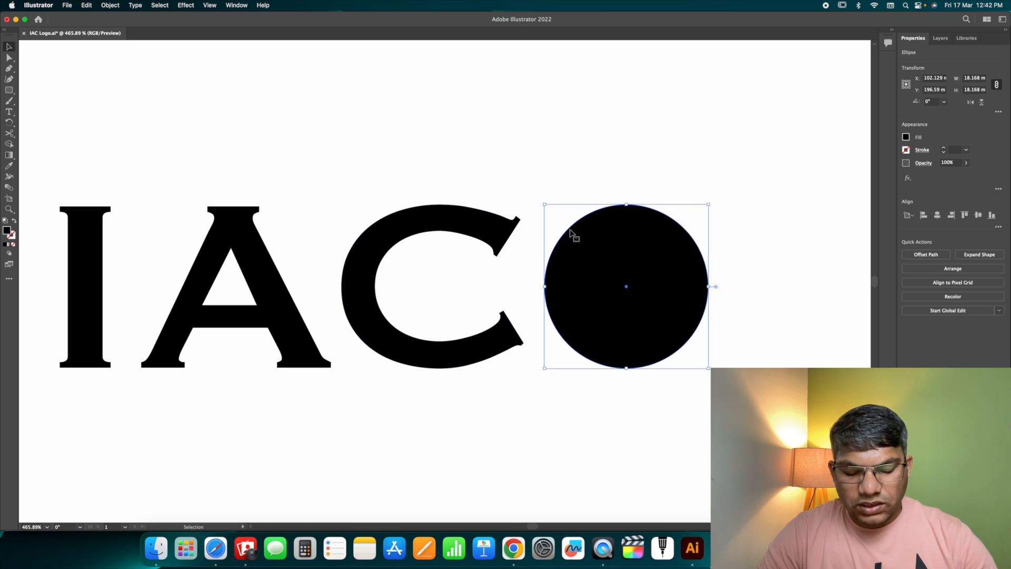
drag(540, 204, 573, 234)
click(906, 138)
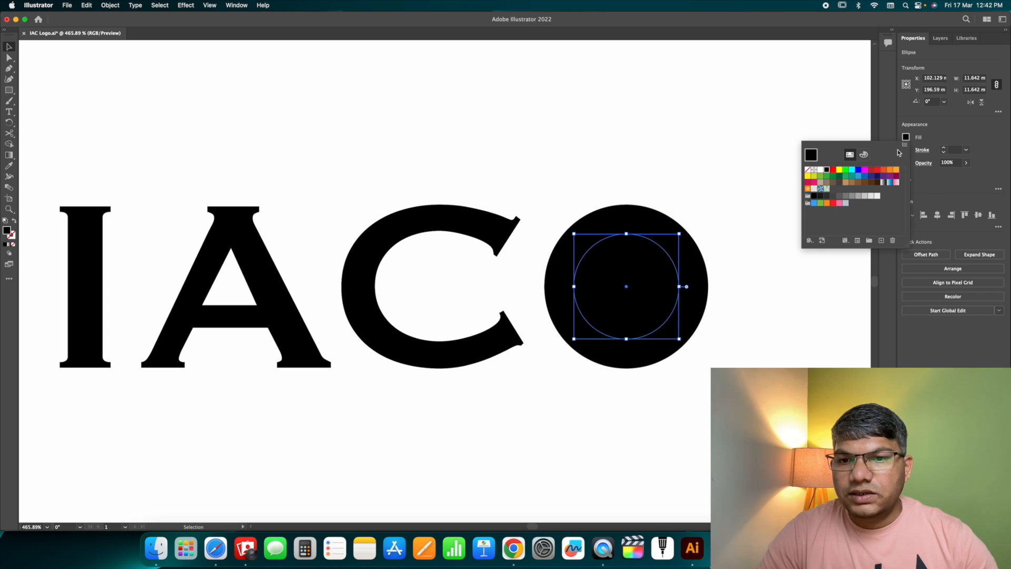
click(864, 170)
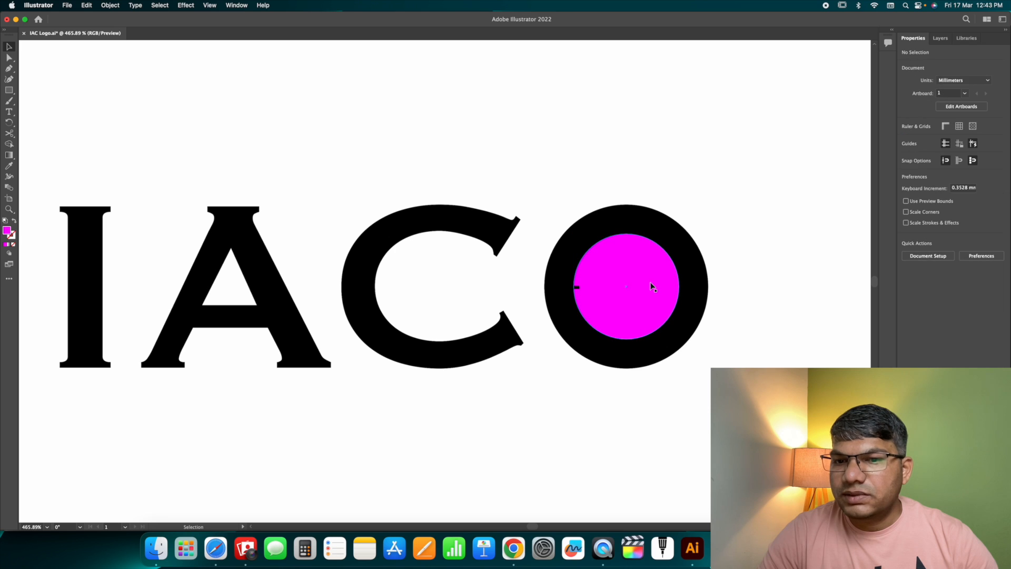
drag(574, 233, 577, 237)
click(759, 257)
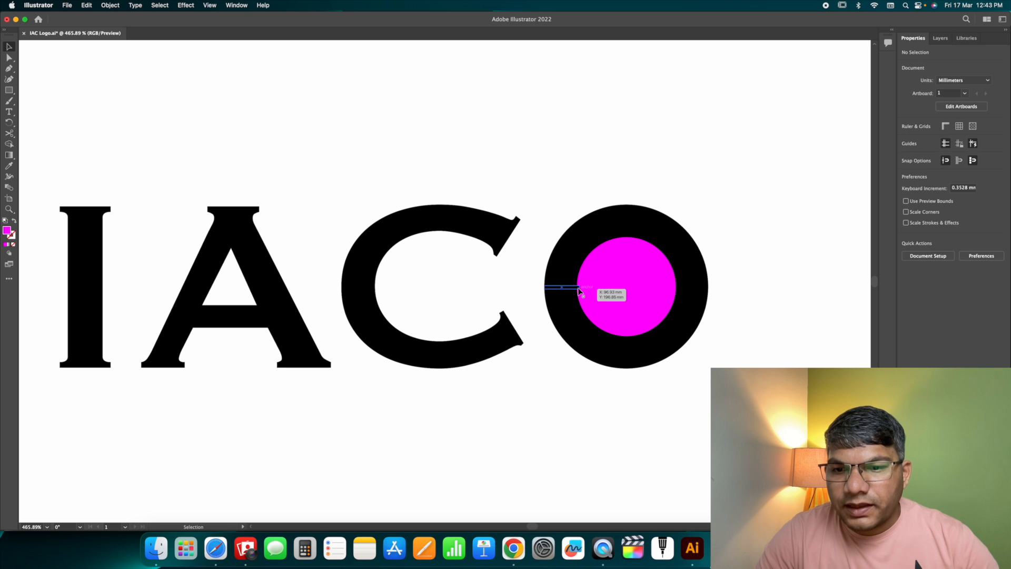
- Delete the gauge rectangle and exclude the magenta circle from the black one to form a ring
click(579, 288)
key(Delete)
drag(627, 188, 644, 289)
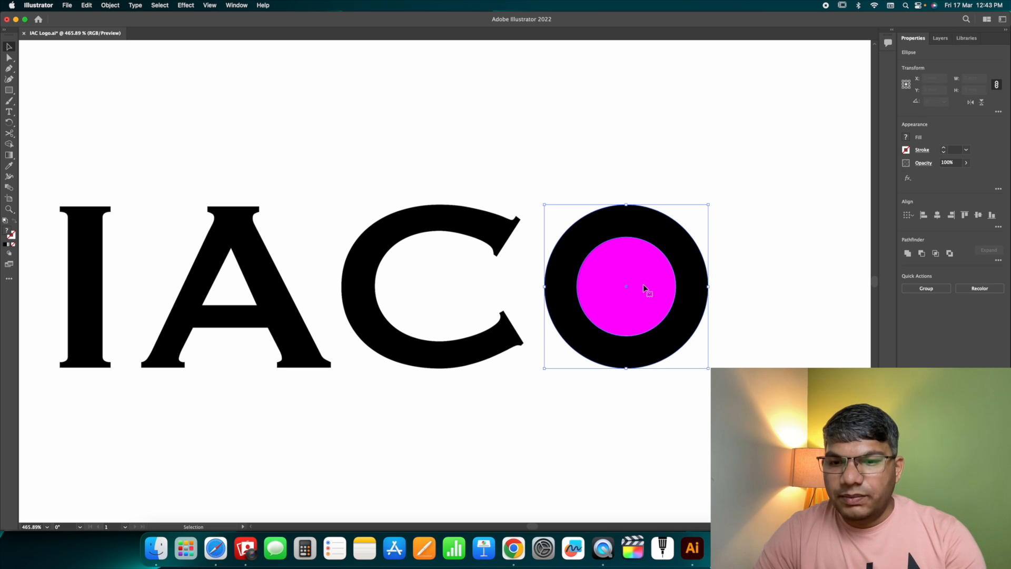
click(788, 211)
drag(621, 264, 681, 276)
click(950, 253)
click(782, 253)
- Match the ring's fill to the black of the letter C with the Eyedropper
click(673, 259)
key(i)
click(508, 235)
key(v)
click(748, 268)
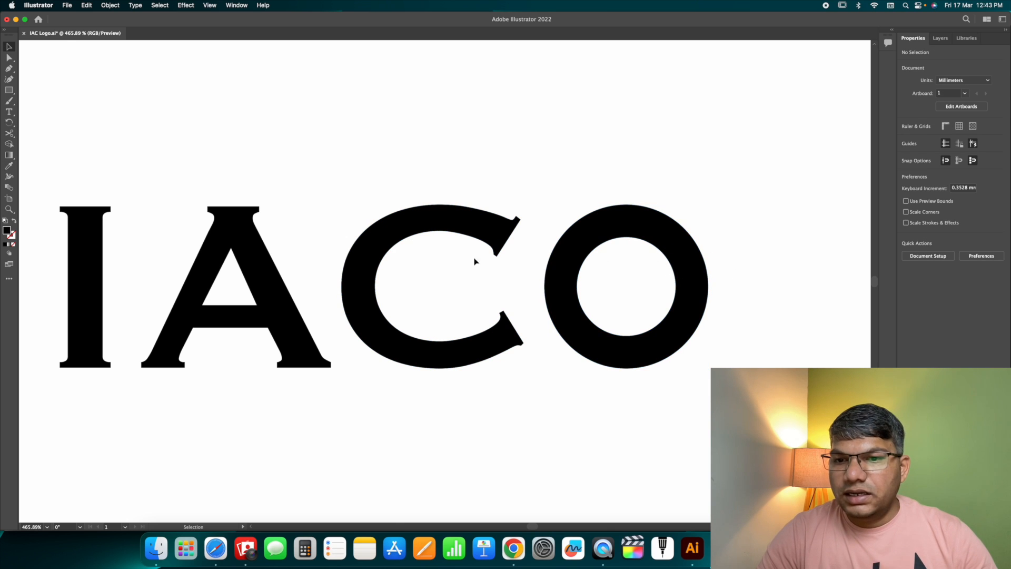
- Draw a square about 17 mm across its corners, rotate it 45°, and place it over the ring's right side with one corner at the centre
click(9, 90)
drag(659, 289, 768, 396)
key(v)
key(r)
drag(787, 327, 739, 293)
key(v)
drag(723, 353, 711, 299)
drag(711, 298, 709, 295)
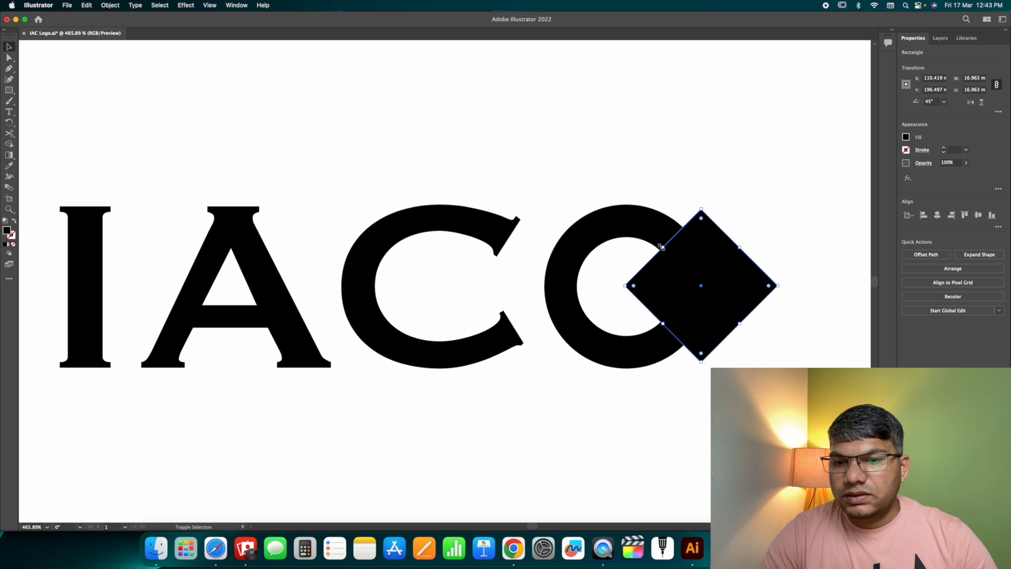
- Subtract the rotated square from the ring with Minus Front to cut a C shape
shift+click(651, 229)
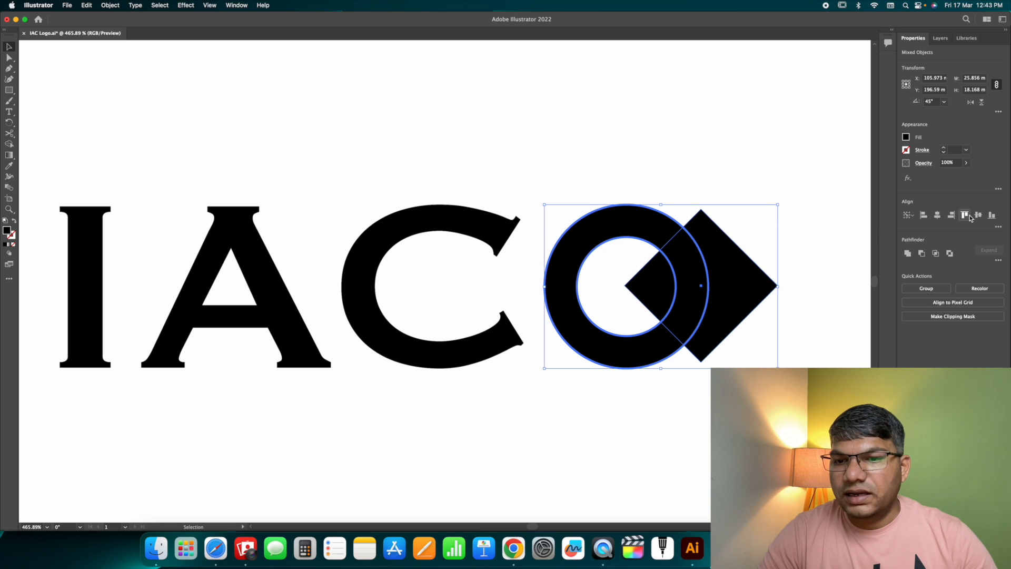
click(922, 254)
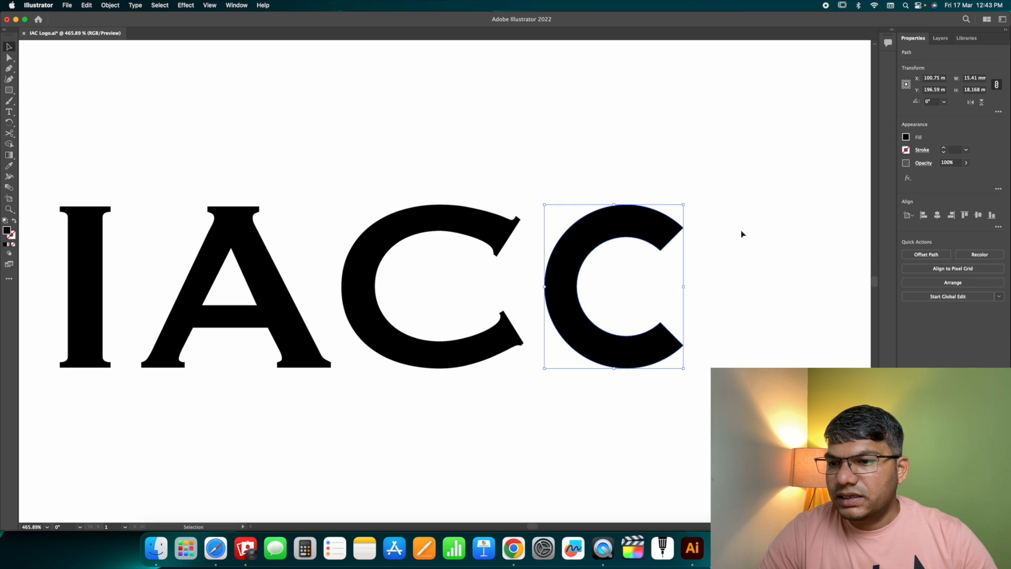
click(729, 258)
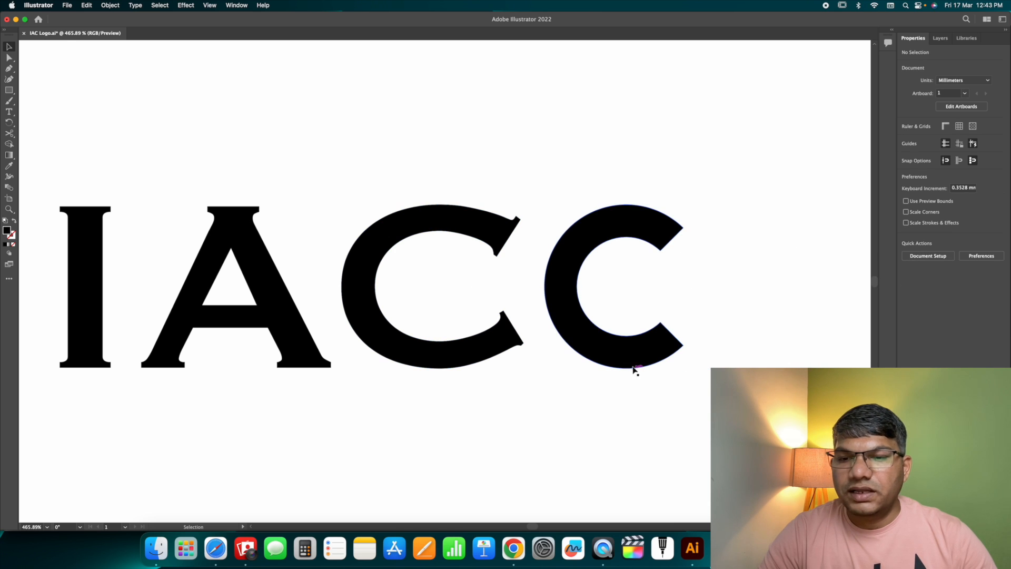
- Draw a thin black rectangle at the upper end of the new C and rotate it 45° to follow the cut
key(z)
drag(656, 336, 698, 358)
drag(10, 93, 31, 93)
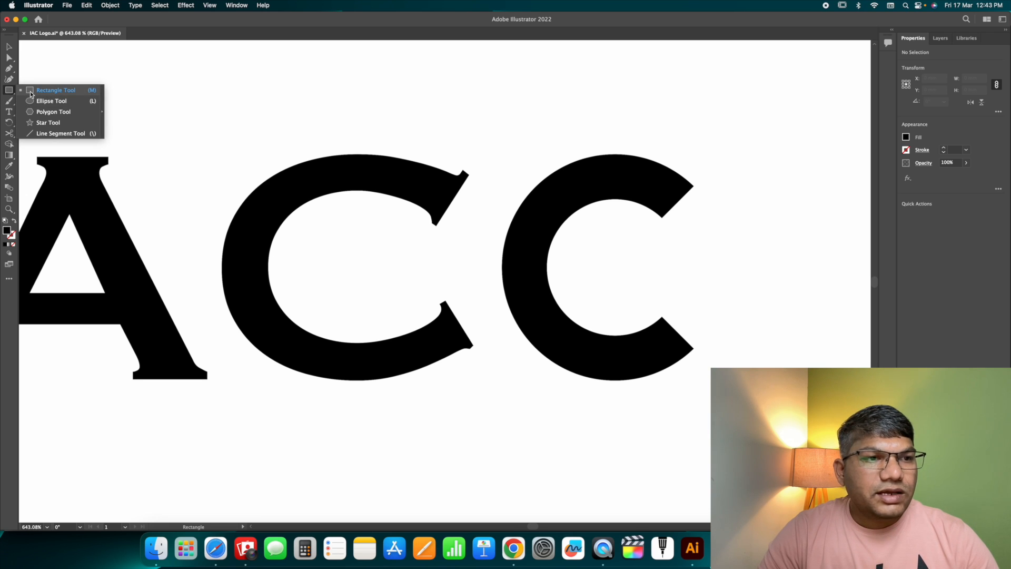
click(31, 92)
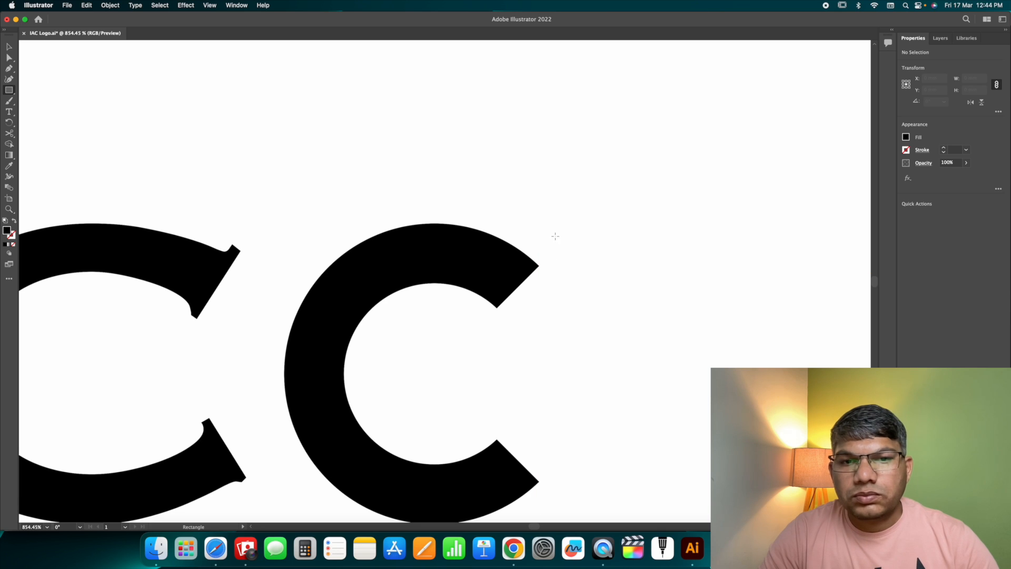
mouse_move(554, 237)
mouse_down()
mouse_move(682, 247)
mouse_move(636, 246)
mouse_move(524, 289)
mouse_up()
key(v)
key(r)
drag(593, 284, 542, 259)
key(v)
- Shift the thin rotated bar slightly to the right on the upper end of the new C
key(z)
click(545, 273)
key(v)
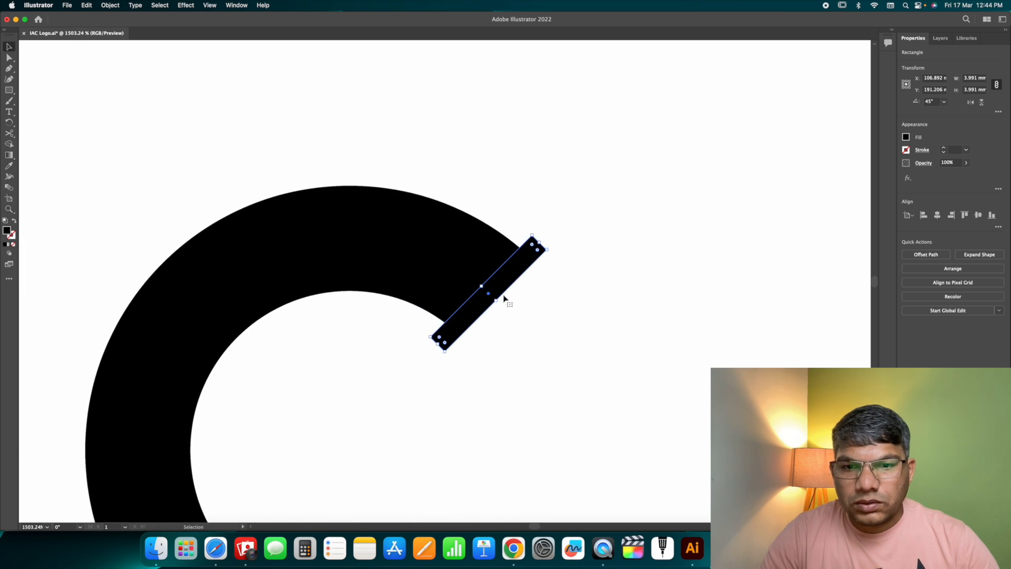
drag(504, 287, 515, 288)
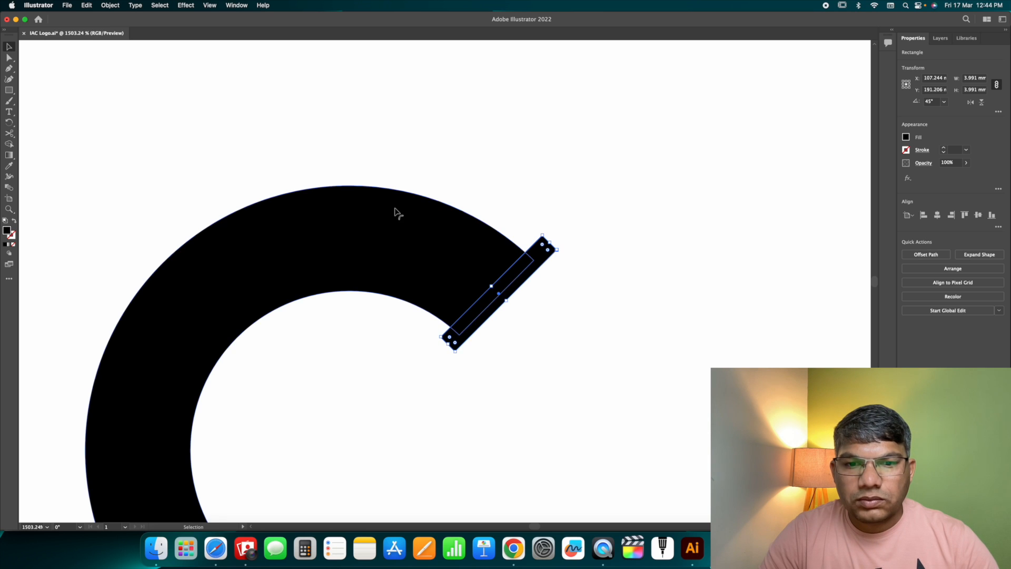
- Turn off Smart Guides and deselect the bar
click(209, 6)
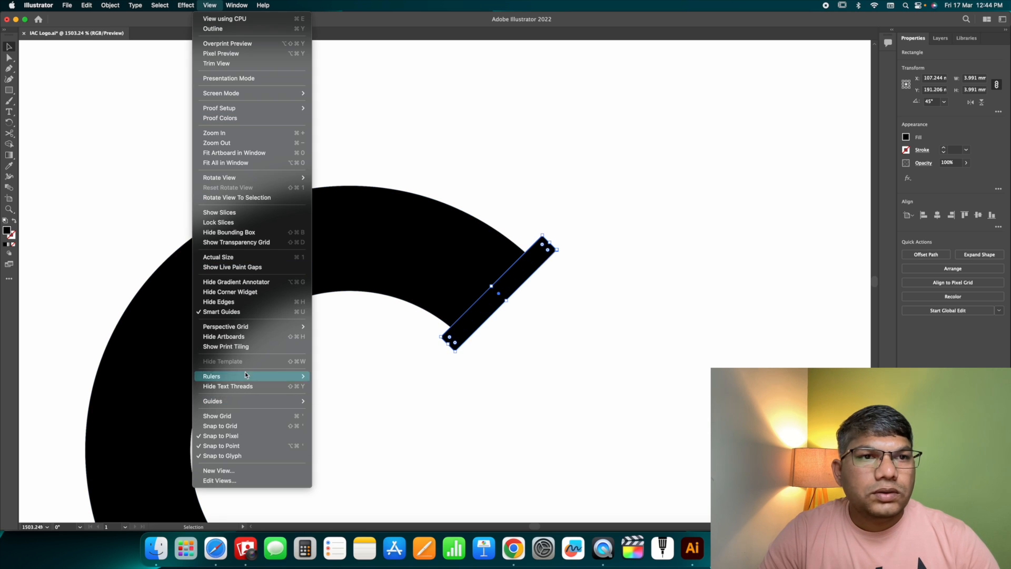
click(232, 311)
click(555, 322)
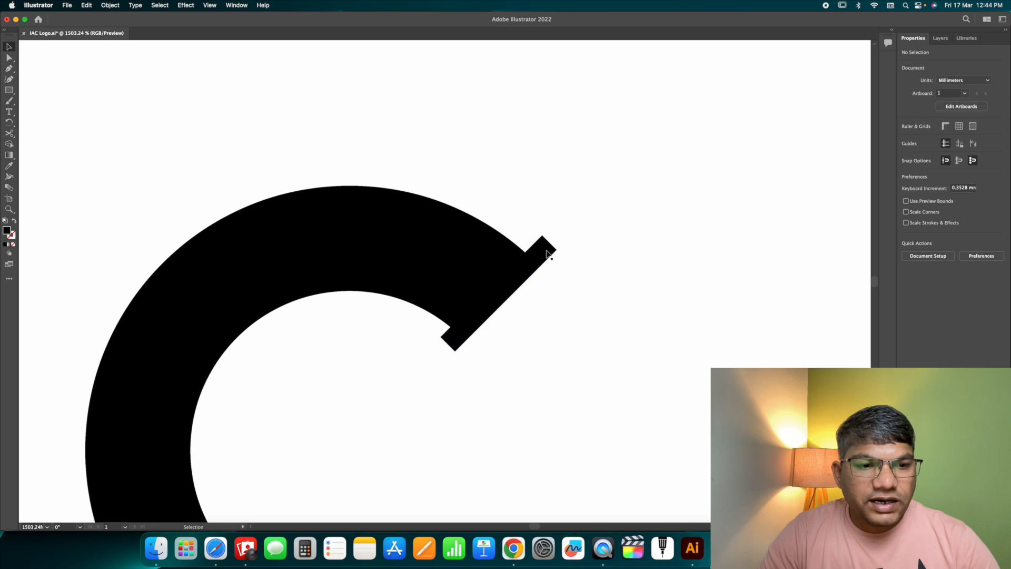
- Shorten the bar from its upper outer end until its bounds measure about 3.6 by 3.6 mm
click(548, 252)
drag(559, 251, 548, 259)
click(586, 255)
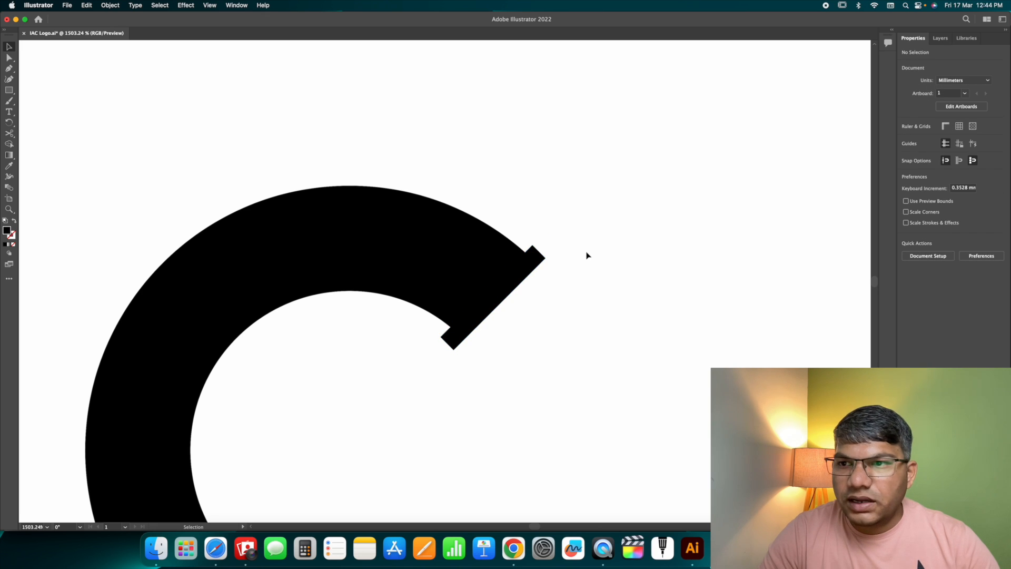
- Shift the shortened bar slightly to the right along the C's upper end and turn off Snap to Pixel
click(525, 279)
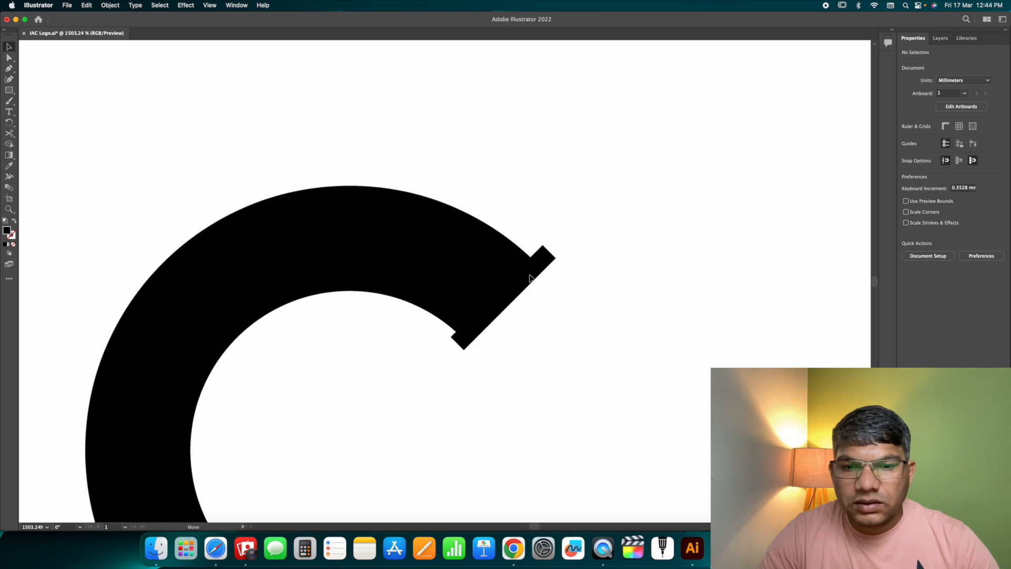
click(211, 6)
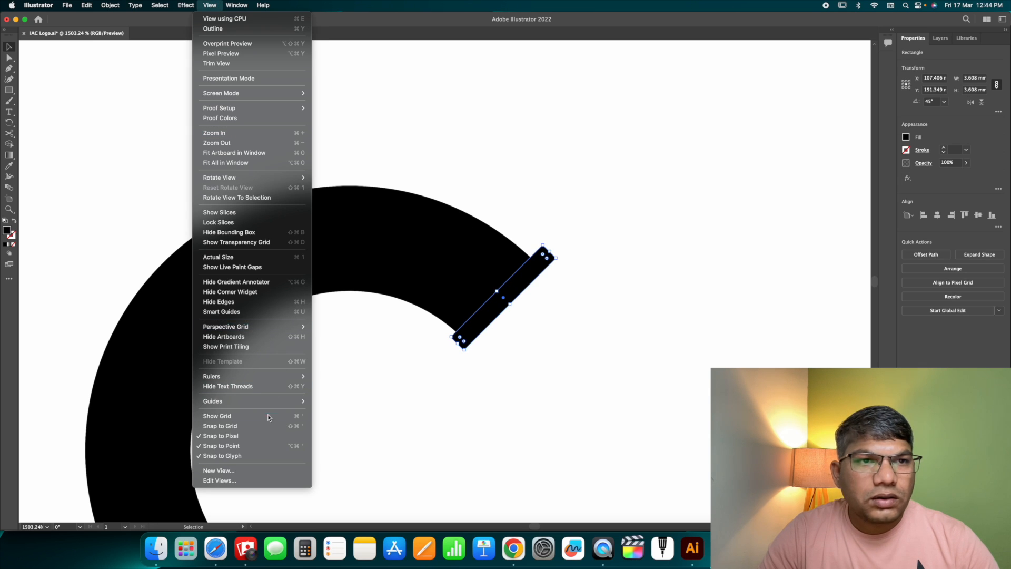
click(270, 436)
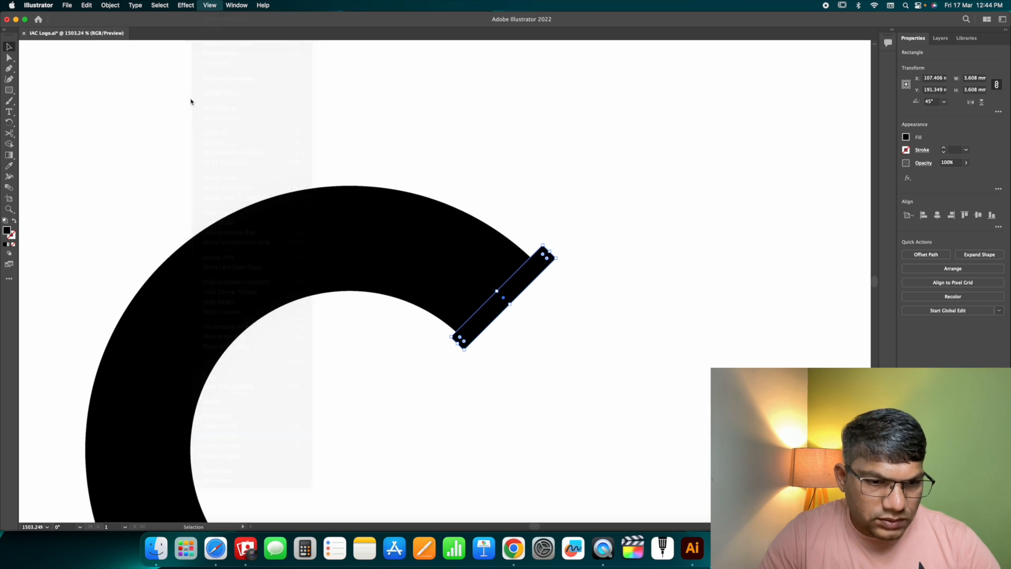
- Turn off Snap to Glyph and shift the bar slightly down along the C's upper end
click(209, 7)
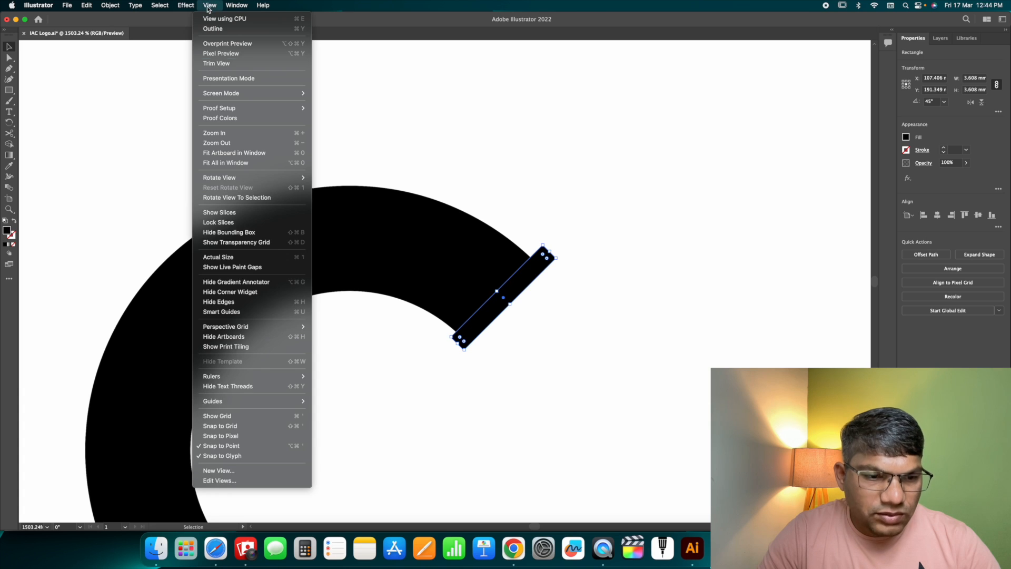
click(284, 457)
click(491, 367)
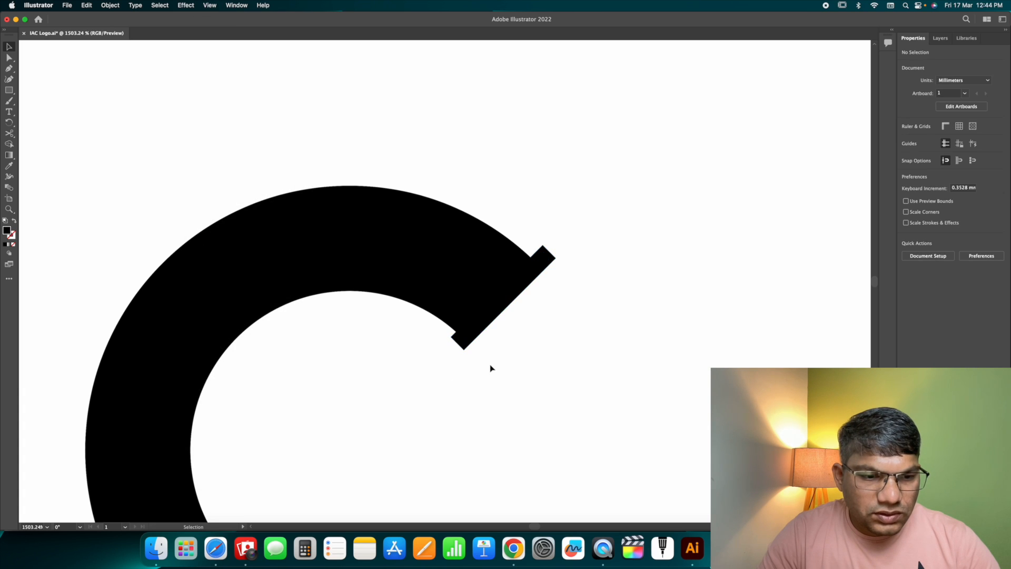
drag(499, 301, 500, 308)
scroll(510, 276, down, 3)
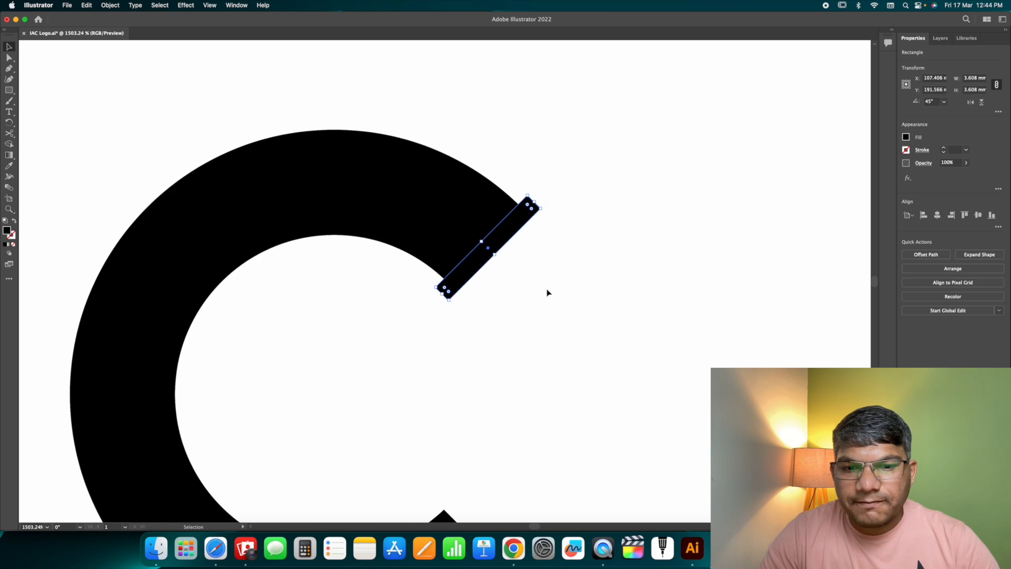
click(549, 294)
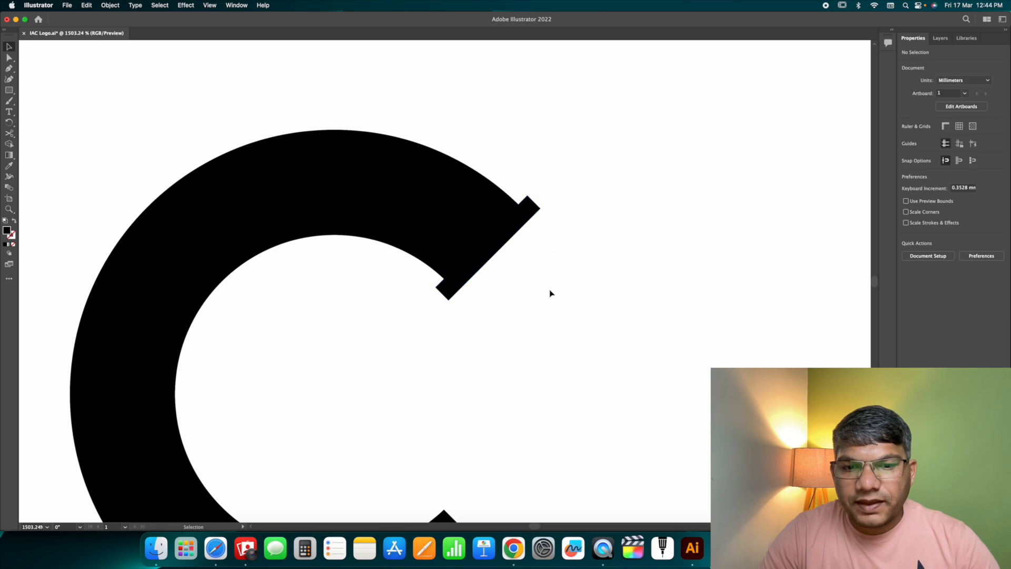
- Copy the bar straight down to the C's lower end and flip the copy horizontally so it caps that end
click(472, 271)
drag(495, 296, 443, 203)
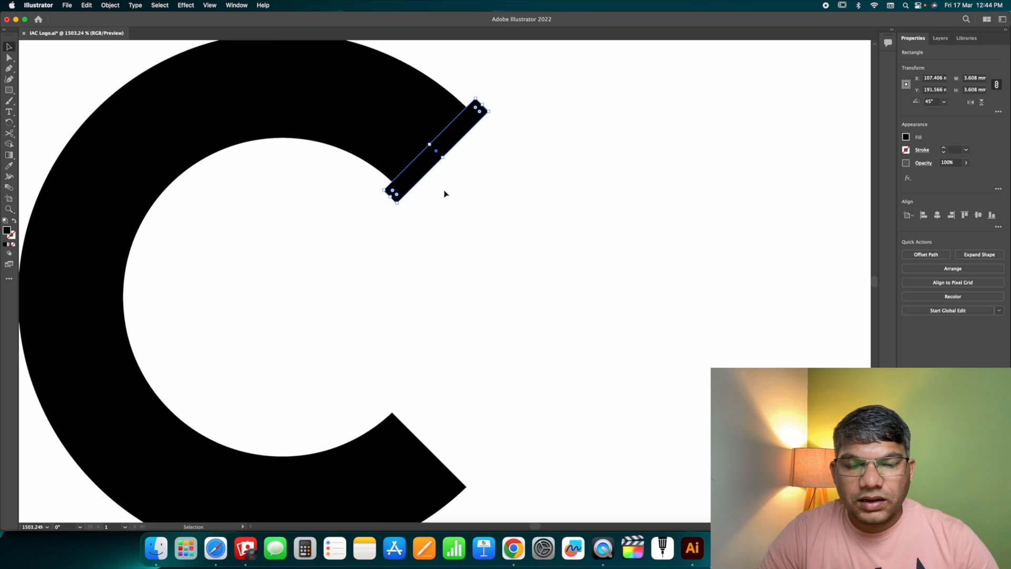
alt+shift+drag(445, 145, 445, 395)
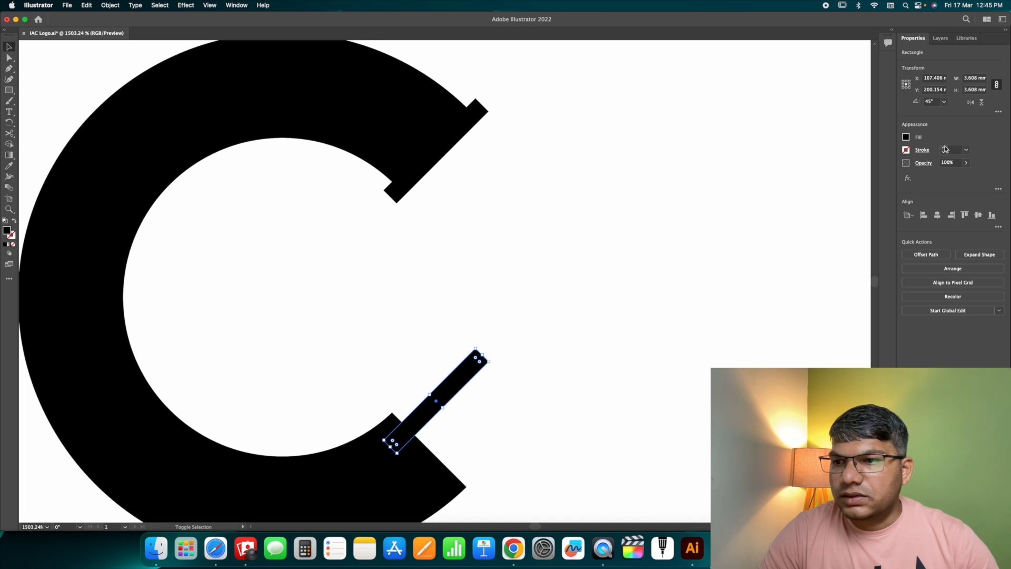
click(980, 104)
drag(447, 418, 451, 462)
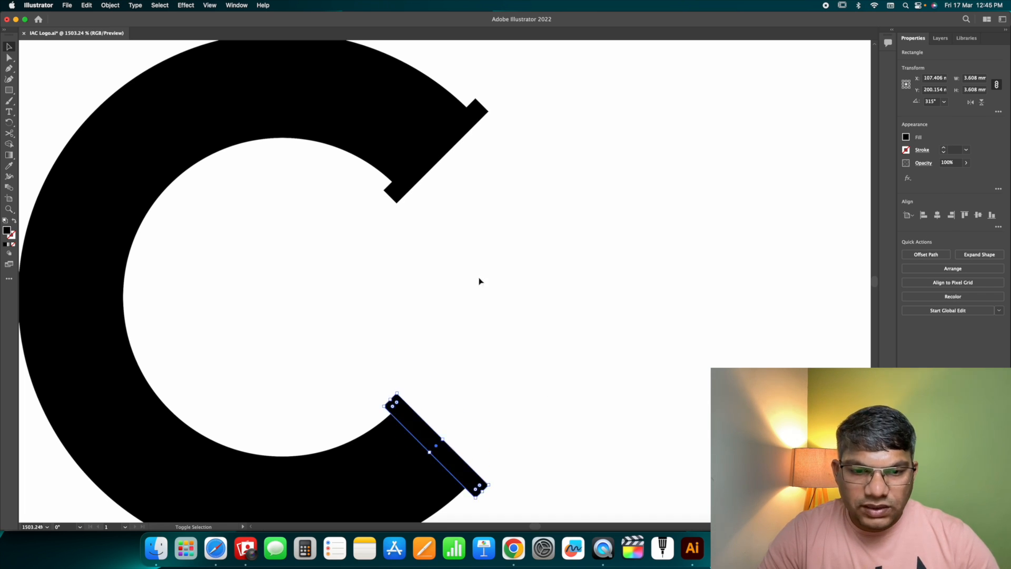
- Align the two end bars with the C by their vertical centres
shift+click(440, 160)
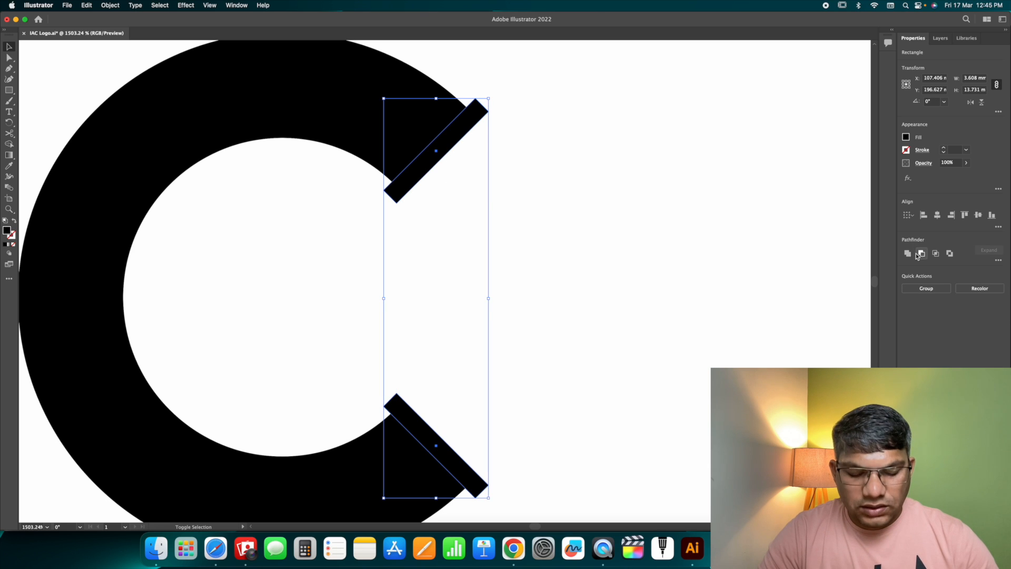
shift+click(373, 143)
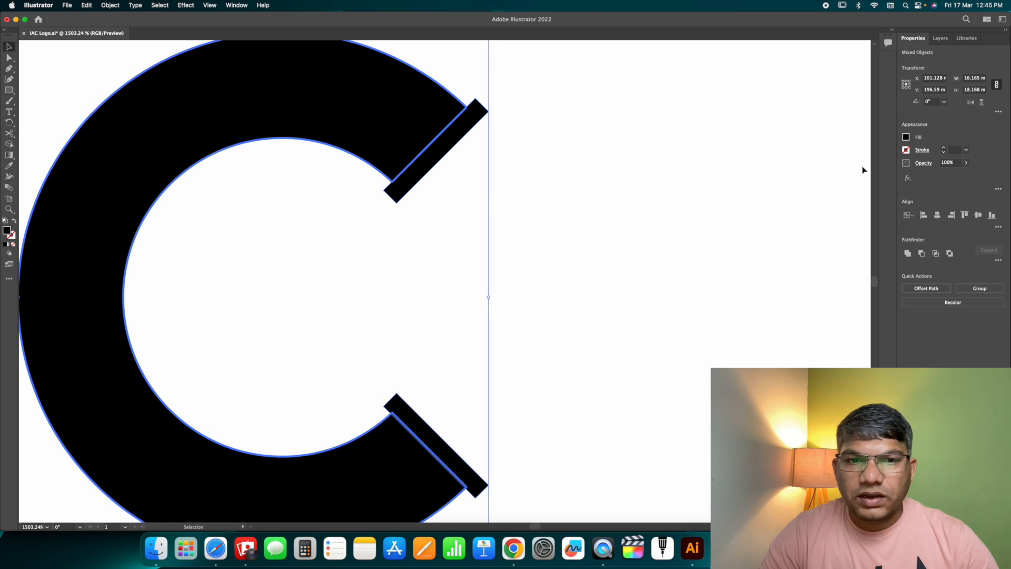
click(715, 207)
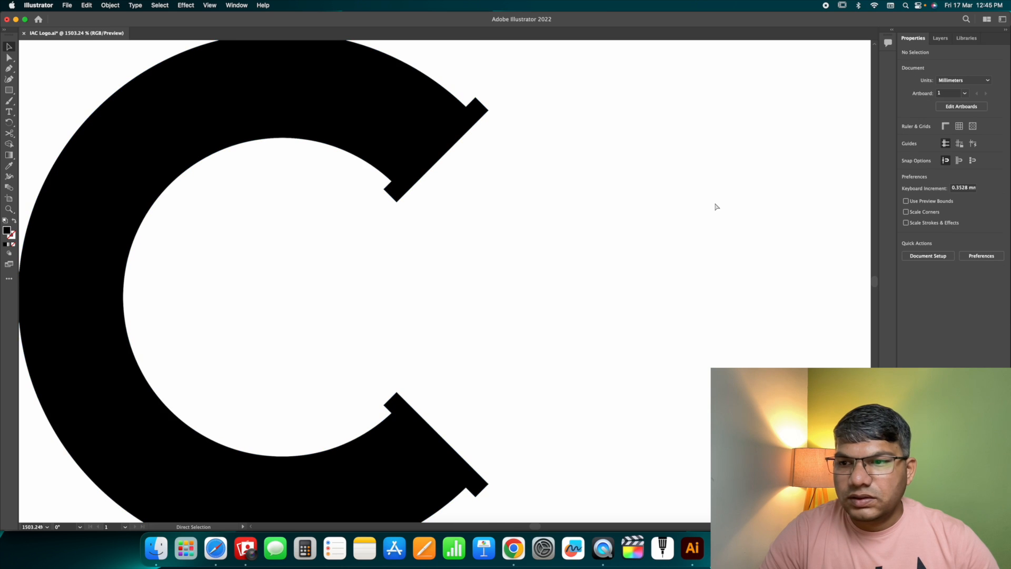
- Unite the C and its two end bars into a single shape
key(super+minus)
key(super+minus)
key(super+minus)
drag(397, 295, 529, 287)
drag(642, 188, 555, 361)
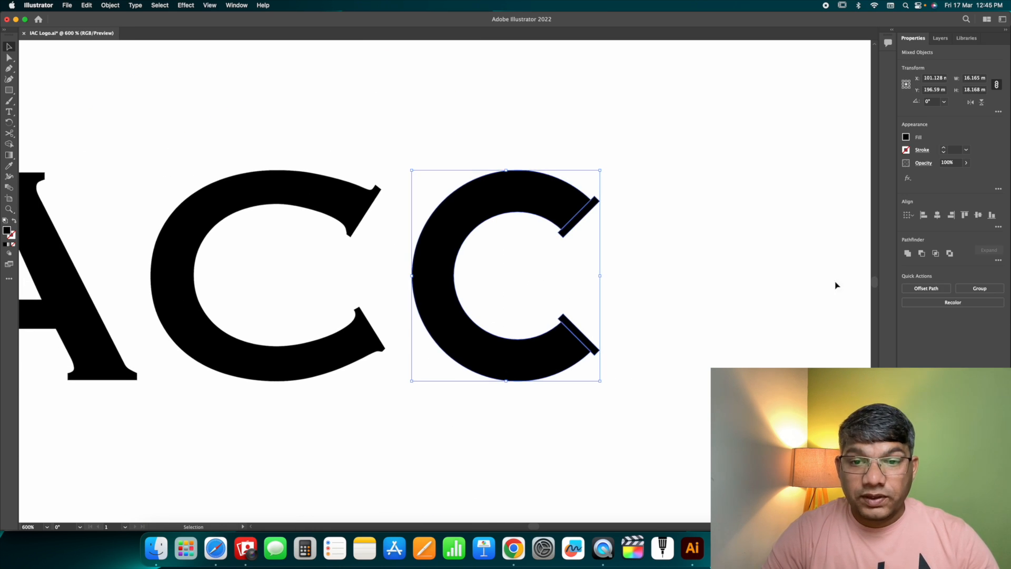
click(907, 254)
click(700, 235)
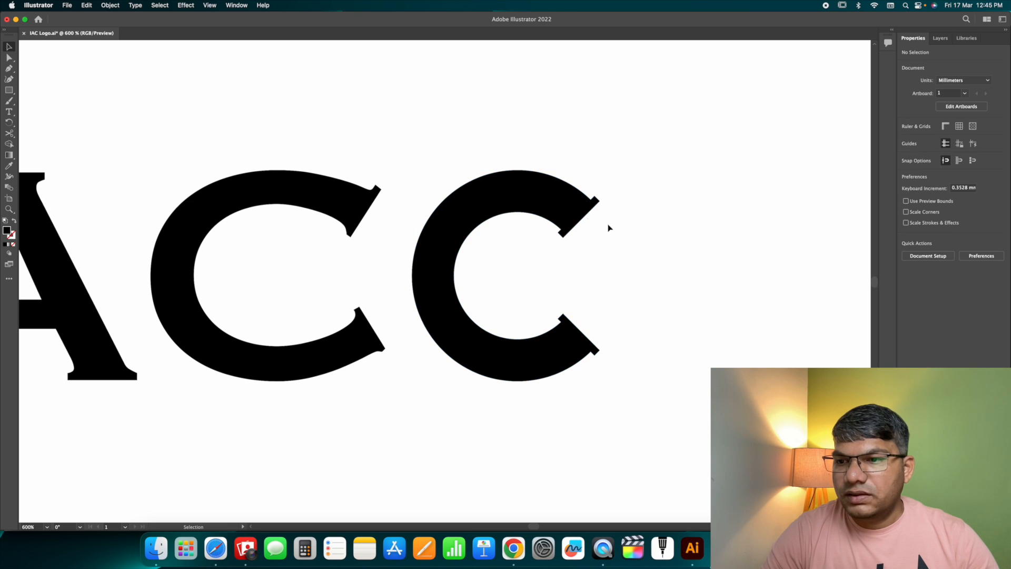
key(super+z)
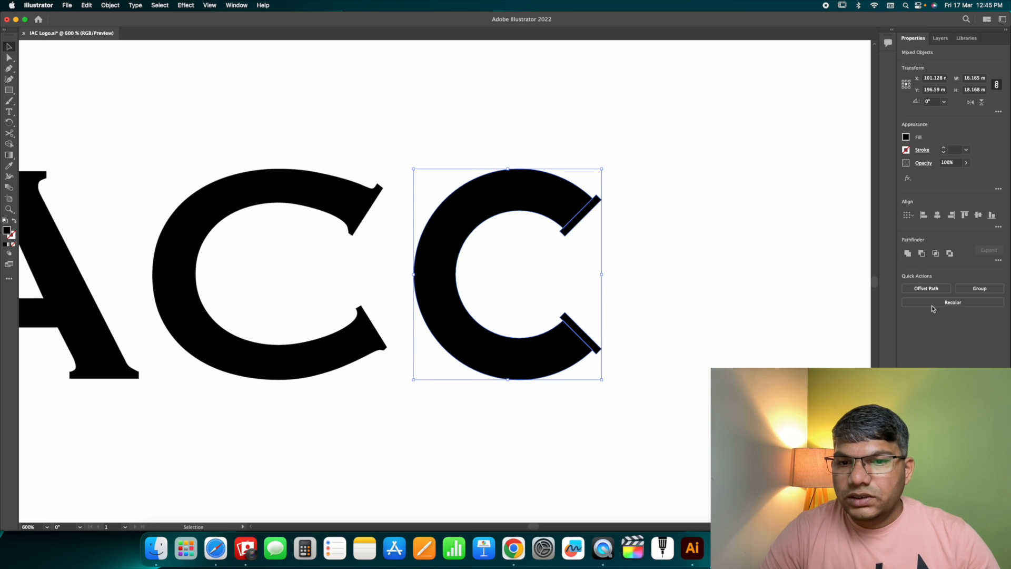
click(907, 255)
click(657, 256)
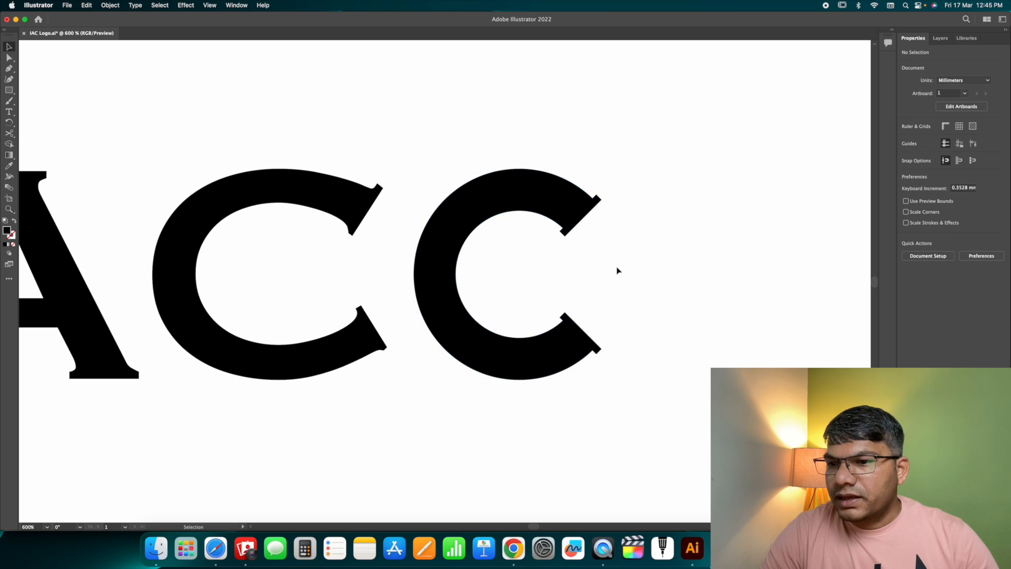
- Move the original font C straight up out of the IAC lettering
key(super+minus)
key(super+minus)
key(v)
click(385, 302)
drag(385, 301, 385, 155)
- Left-align the new C with the original C and delete the original
click(470, 246)
shift+click(400, 172)
click(400, 172)
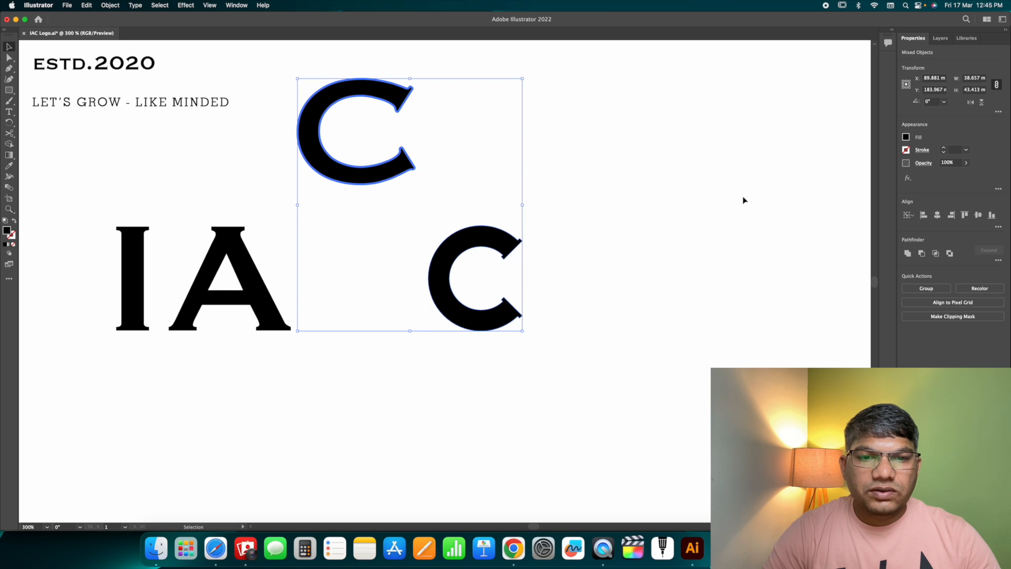
click(924, 216)
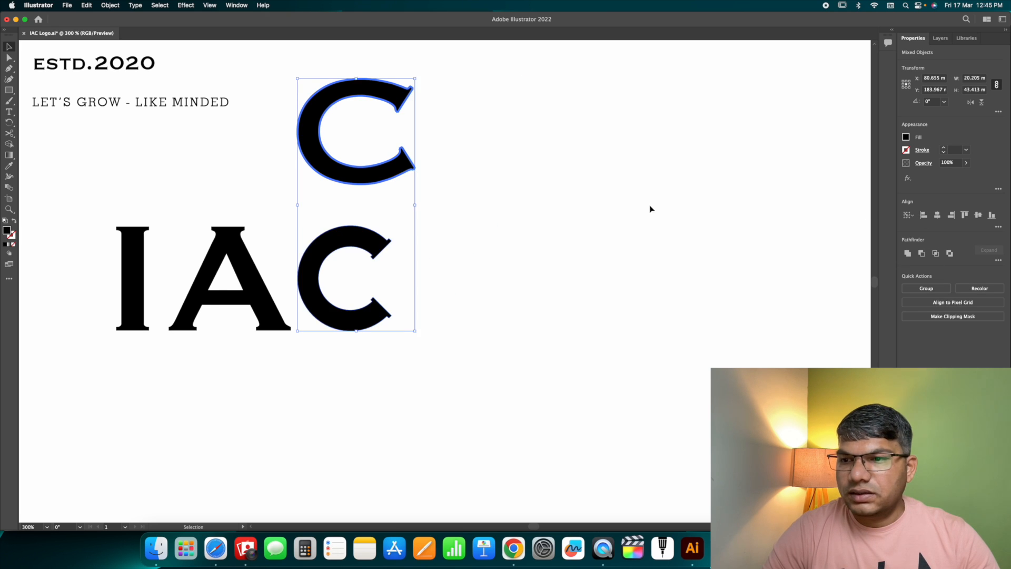
click(650, 205)
click(394, 165)
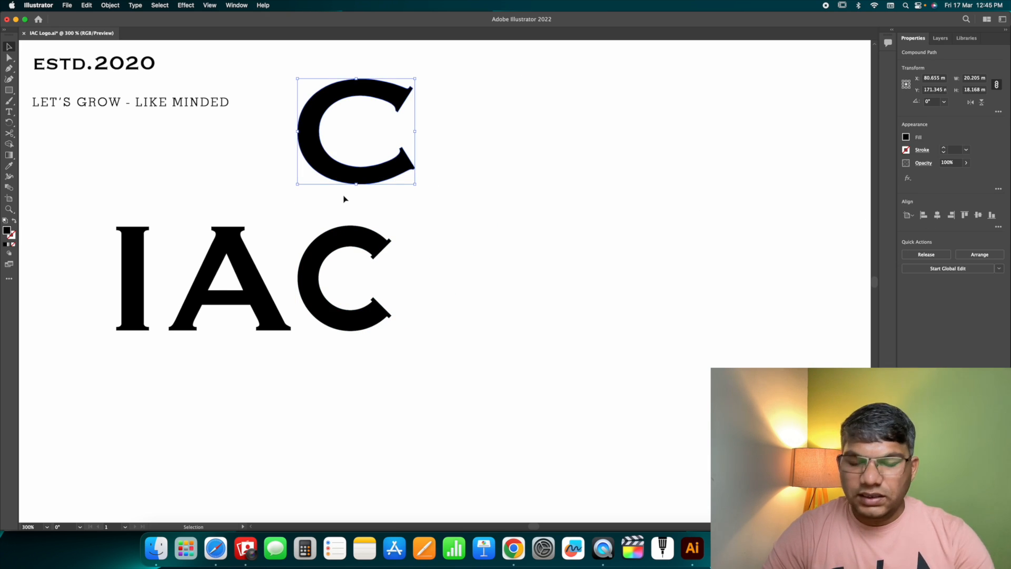
key(Delete)
- Draw a black rectangle about 11.7 by 24.9 mm over the left half of the A
key(z)
drag(361, 252, 403, 259)
drag(300, 257, 451, 268)
drag(290, 274, 328, 258)
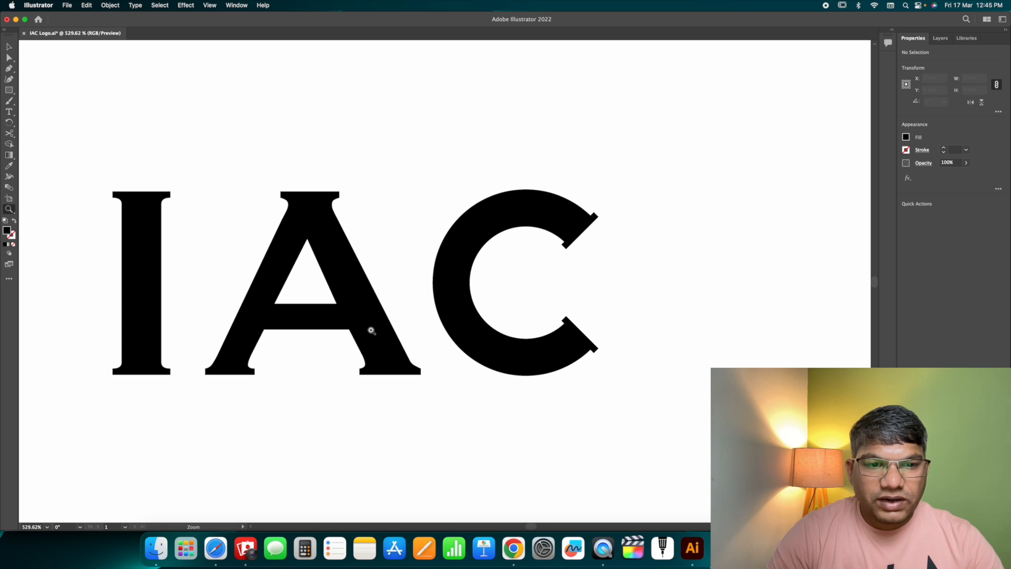
key(m)
key(r)
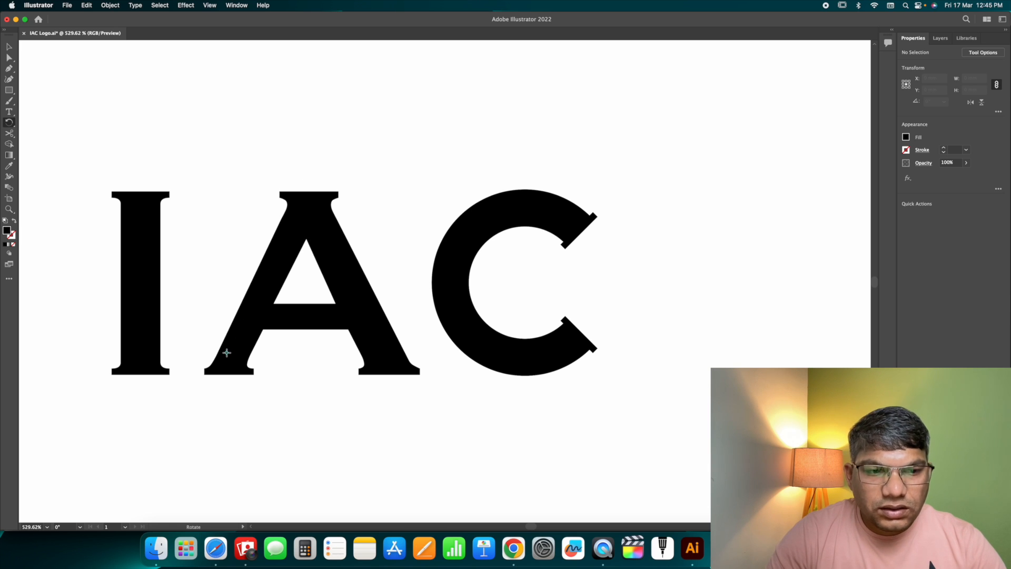
key(m)
drag(307, 171, 185, 426)
key(v)
- Position the rectangle so its right edge runs vertically through the apex of the A's counter
scroll(252, 366, left, 1)
key(Left)
key(Left)
key(Left)
key(Left)
key(Left)
key(Left)
key(Left)
key(Up)
key(Up)
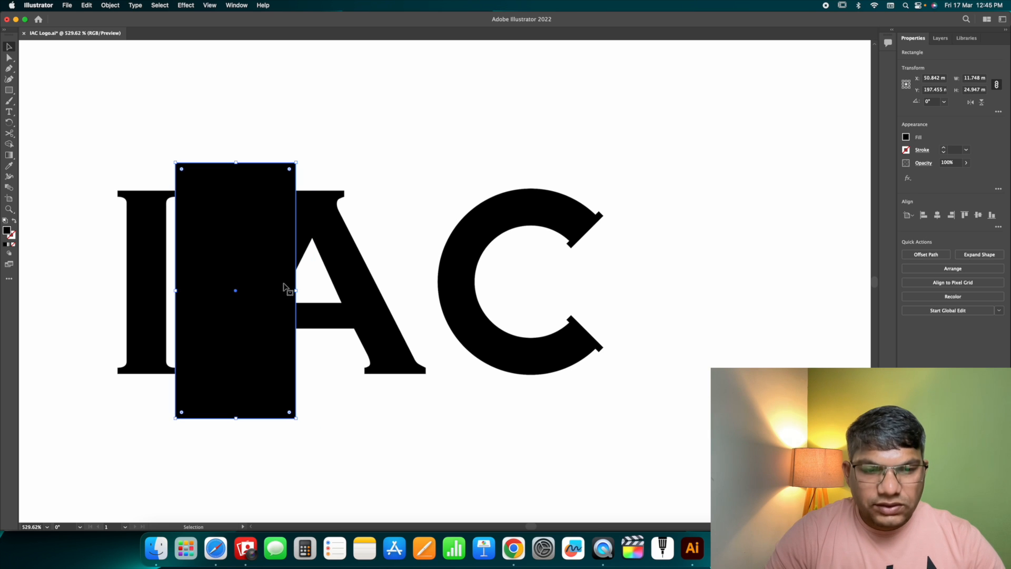
drag(290, 262, 304, 256)
- Subtract the rectangle from the A, keeping only the letter's right half
shift+click(351, 266)
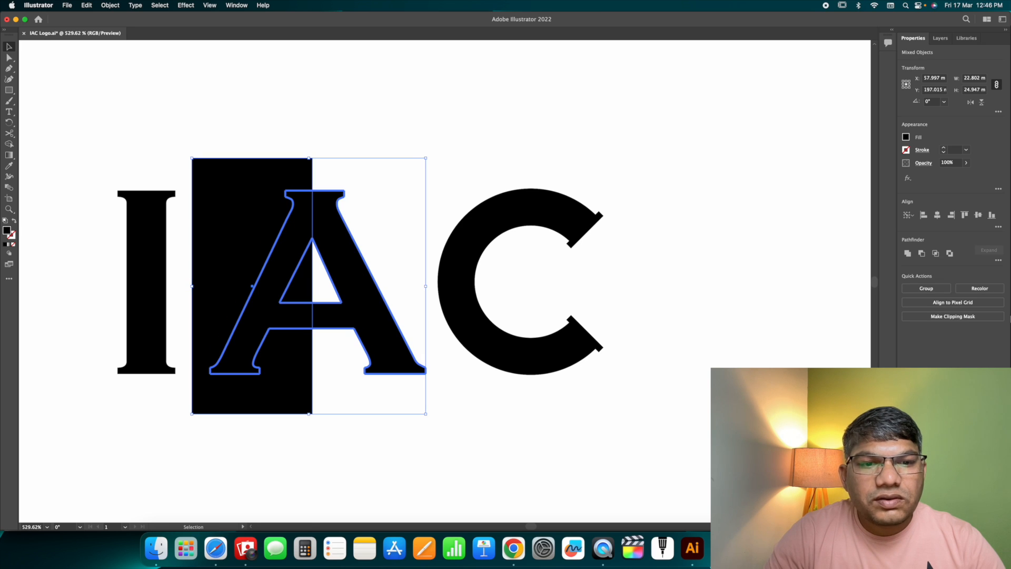
click(921, 254)
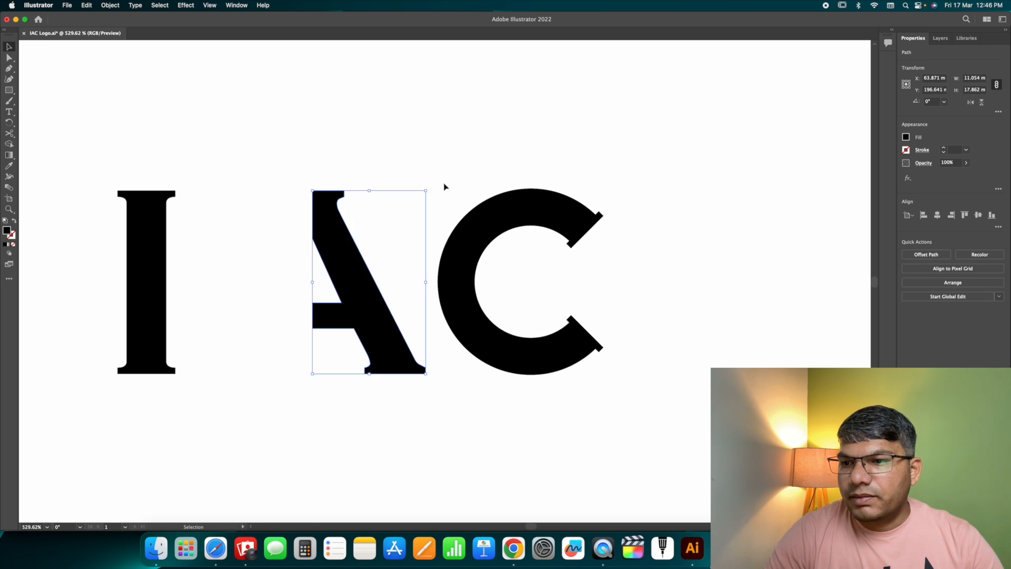
click(371, 232)
click(346, 240)
- Duplicate the A's right half in place and flip the copy horizontally about its left edge
key(a)
key(v)
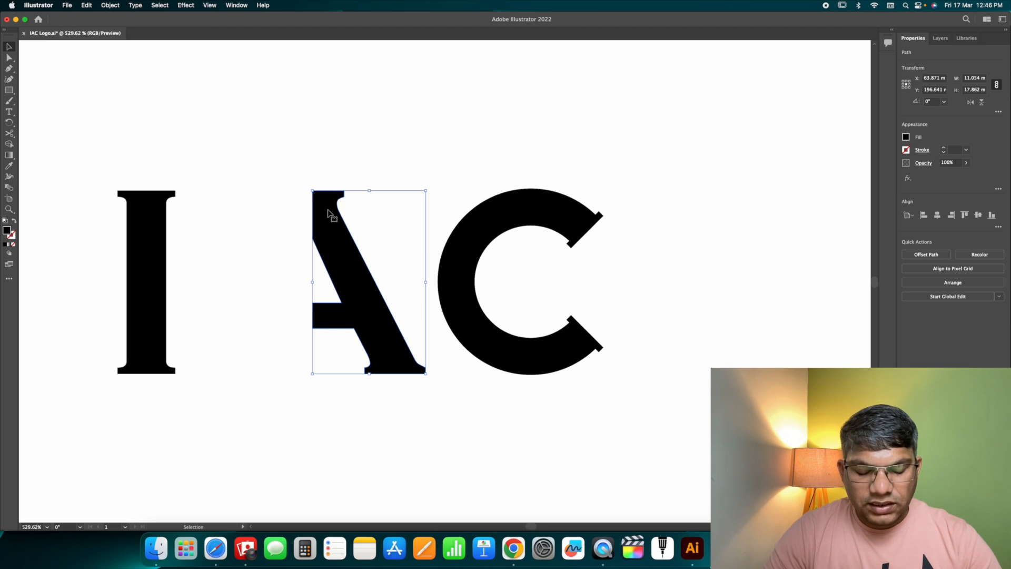
click(903, 85)
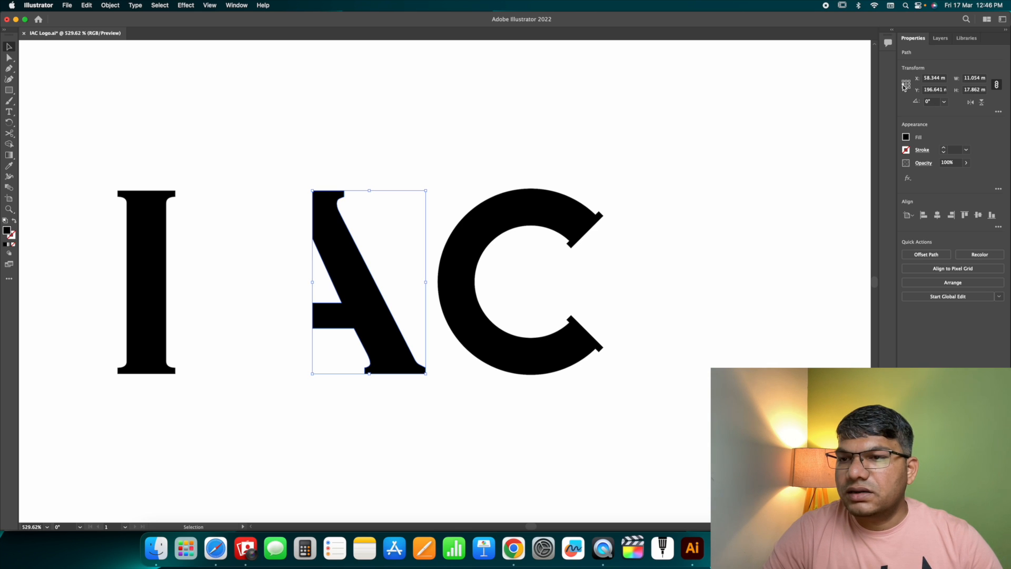
click(969, 103)
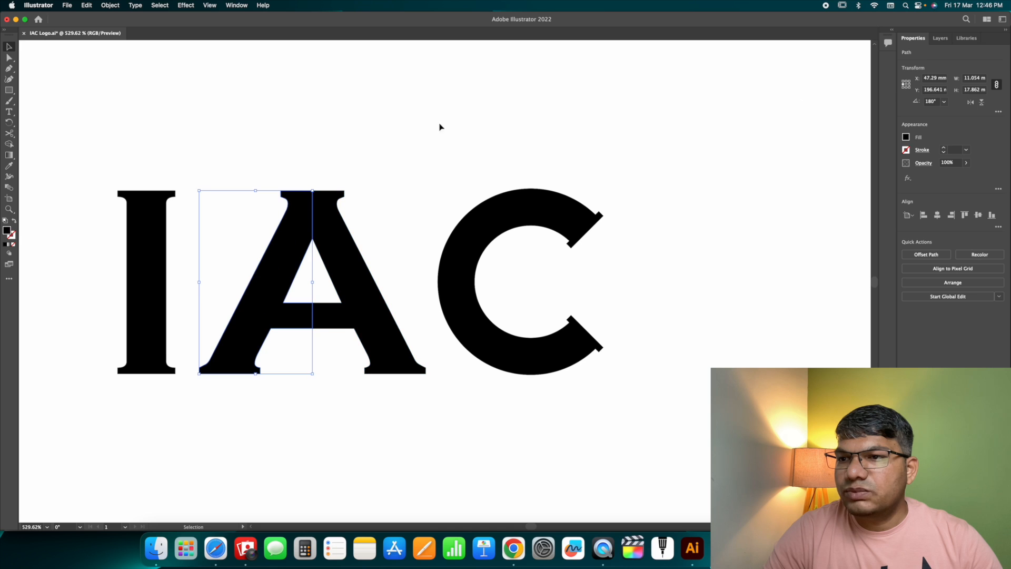
click(407, 146)
- Unite the two mirrored halves into one symmetrical A
drag(294, 160, 348, 273)
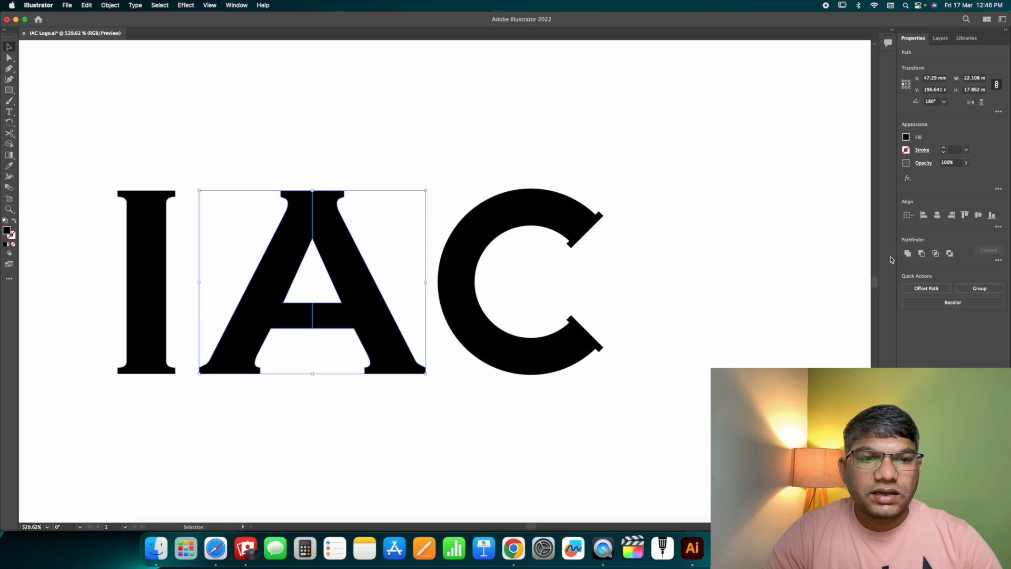
click(907, 254)
click(403, 166)
- Move the C left until it slightly overlaps the A's right foot
drag(462, 287, 428, 299)
click(601, 304)
key(super+minus)
key(super+minus)
key(super+minus)
key(super+minus)
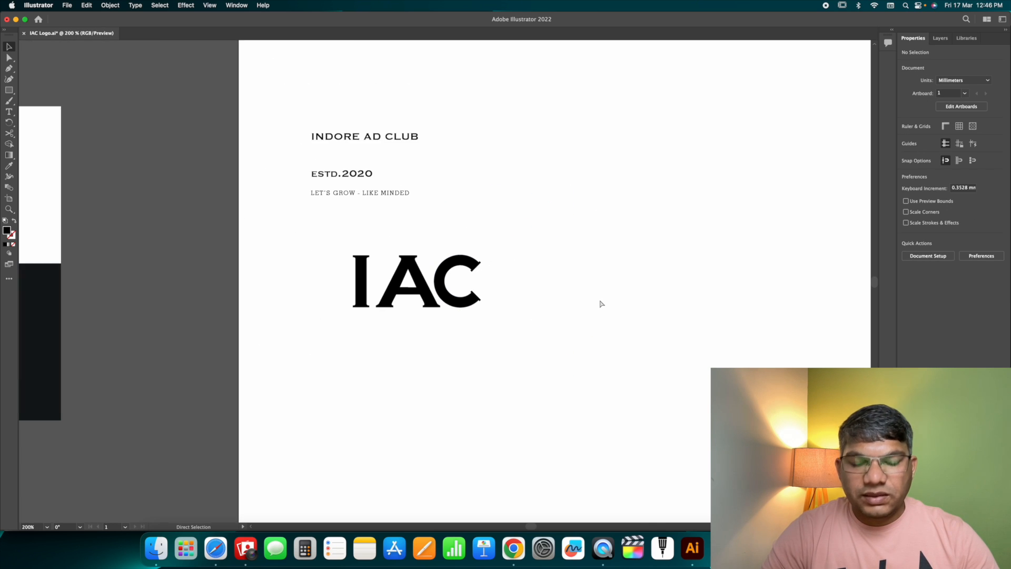
key(z)
drag(499, 294, 596, 318)
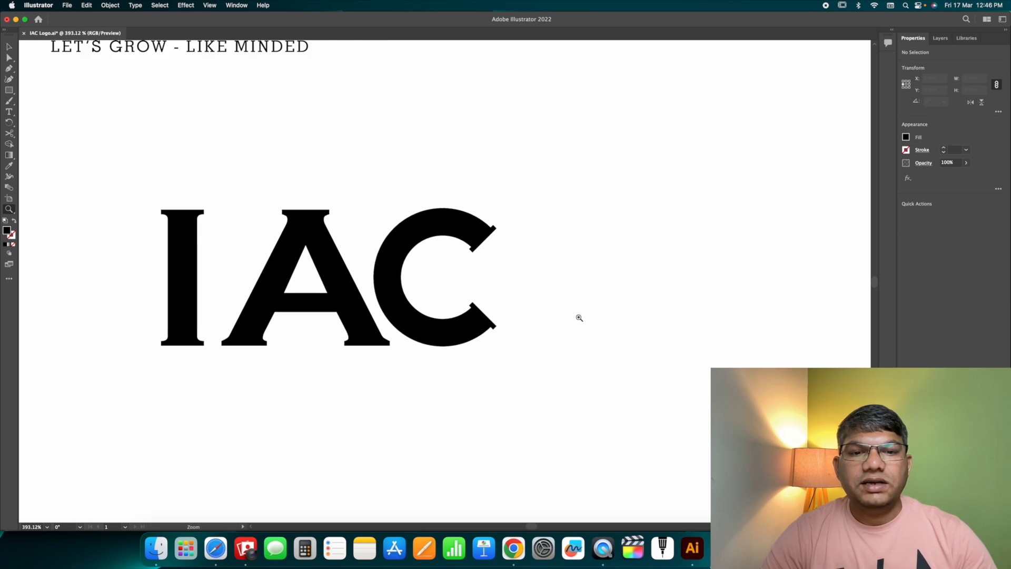
- Move the A left over the I and align the left edges of the two letters
key(v)
click(415, 321)
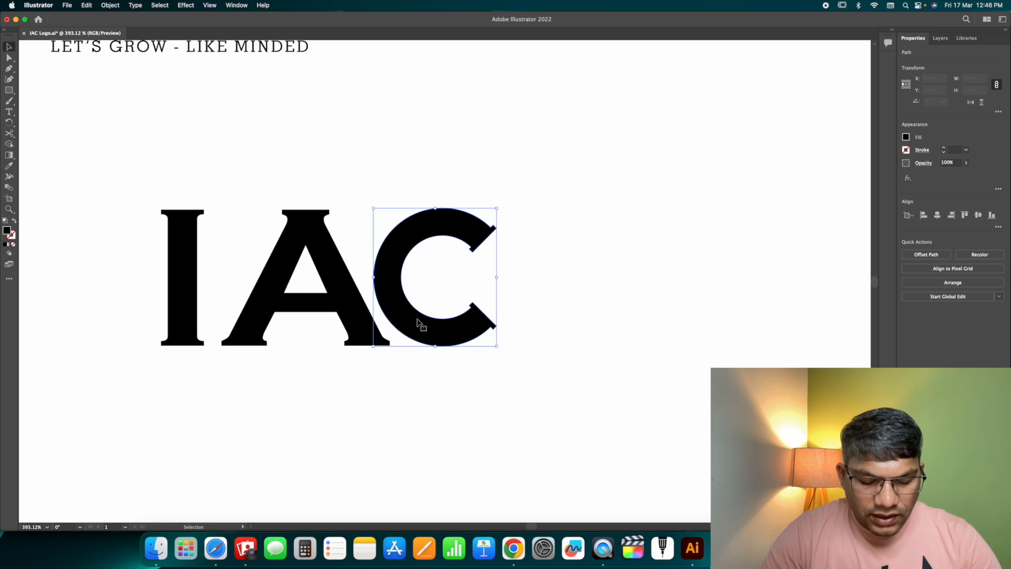
drag(372, 300, 425, 293)
shift+click(316, 210)
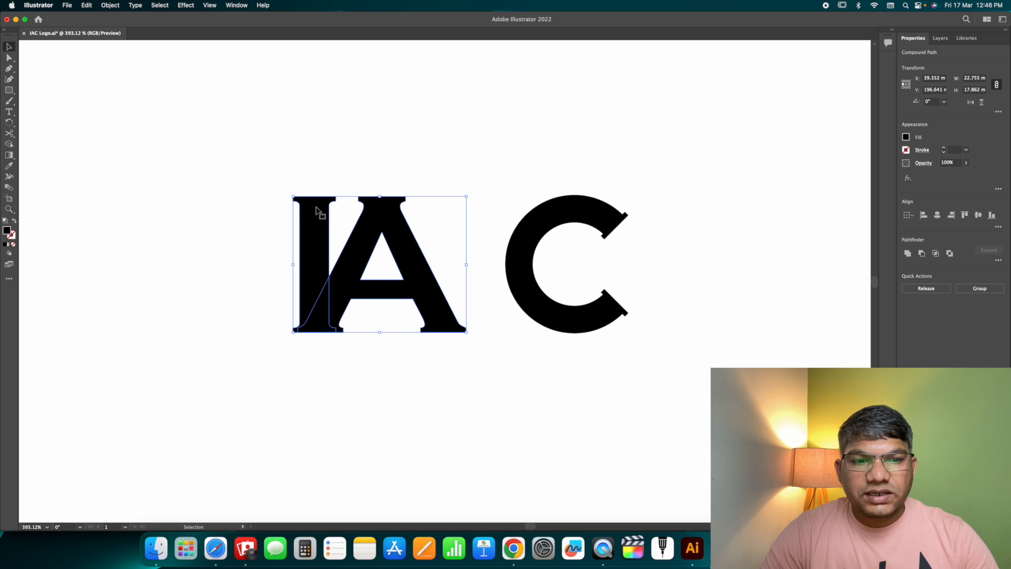
click(925, 217)
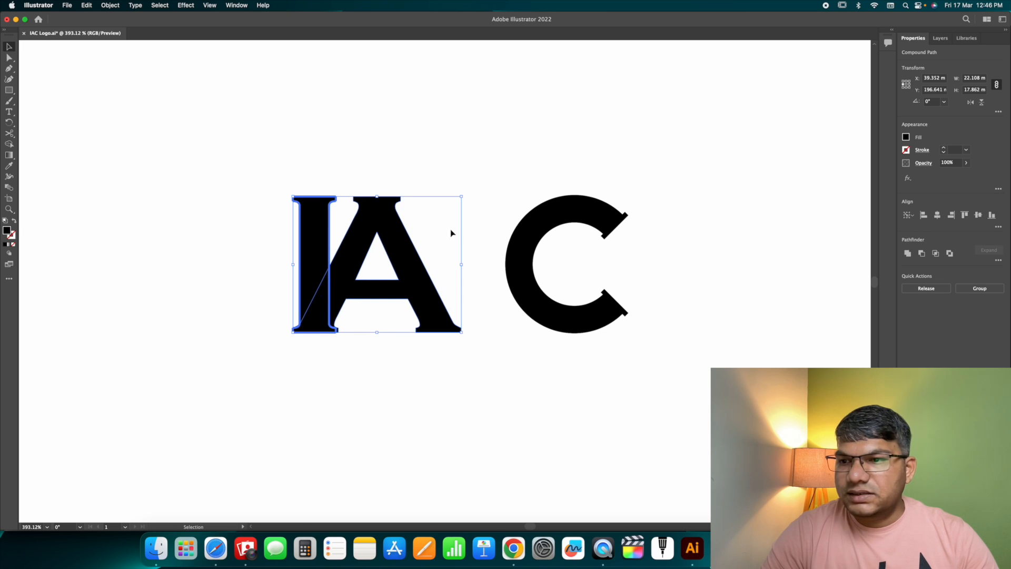
click(469, 169)
- Move the C left to overlap the A's right leg, and check the overlap in Outline view
drag(518, 273, 408, 271)
key(cmd+y)
click(476, 251)
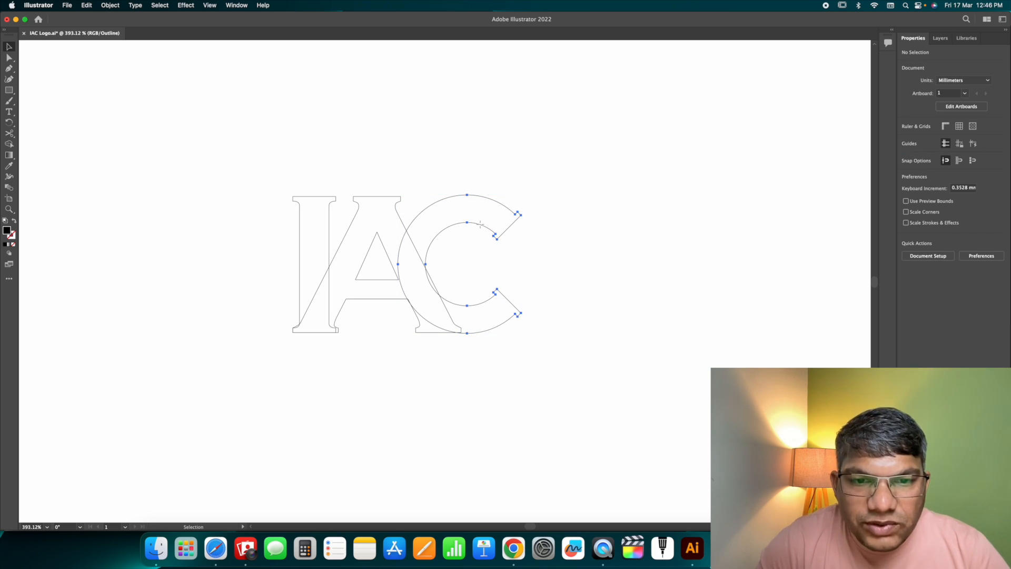
click(543, 272)
key(super+y)
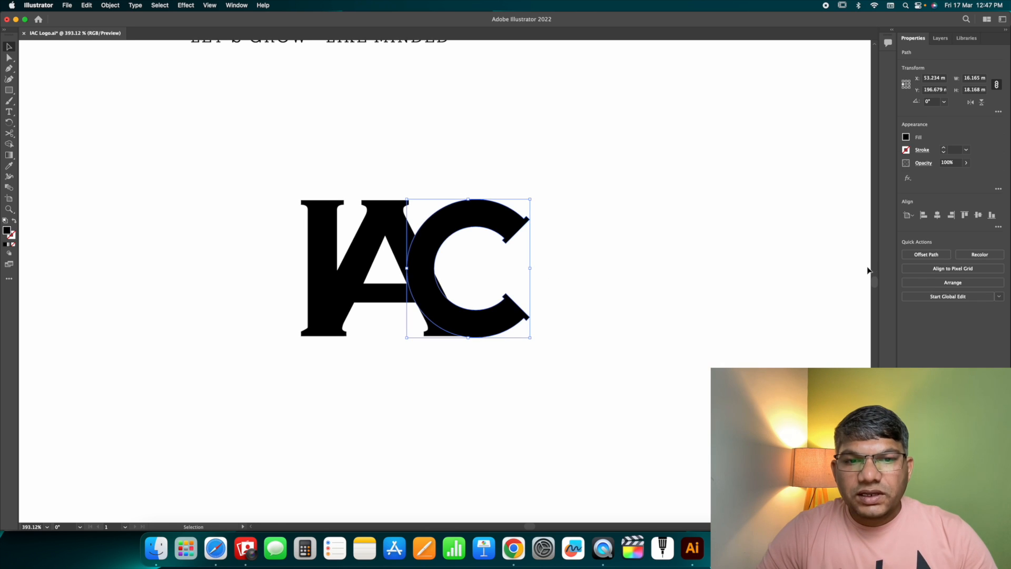
- Offset the C's path outward by 0.7 mm with miter joins
click(926, 254)
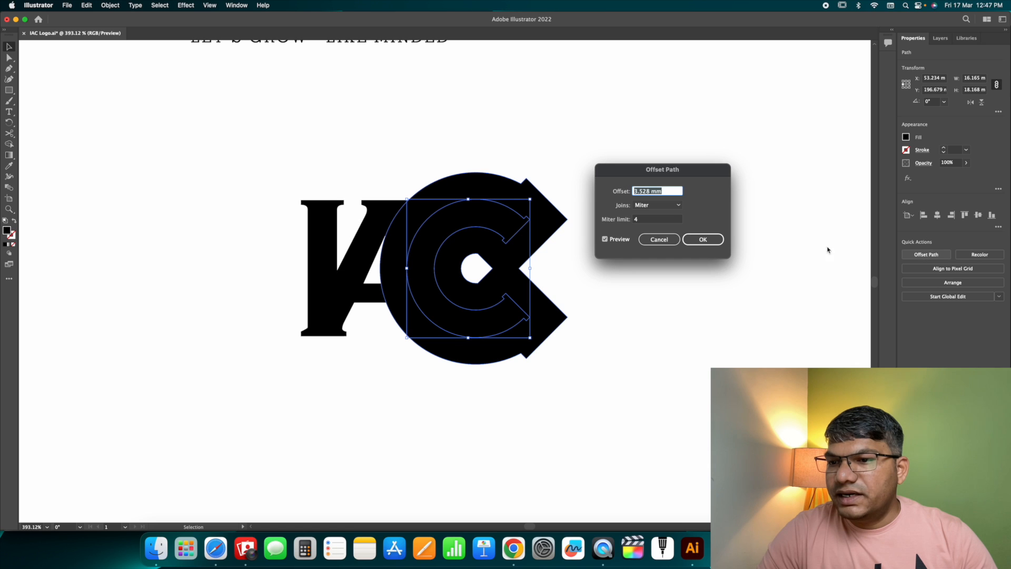
text(1)
key(Tab)
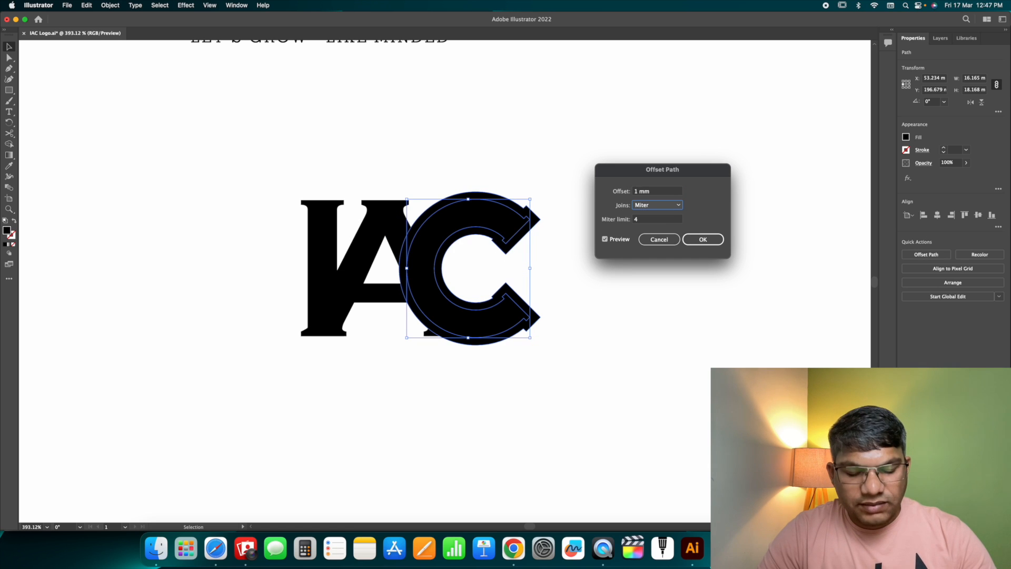
key(shift+Tab)
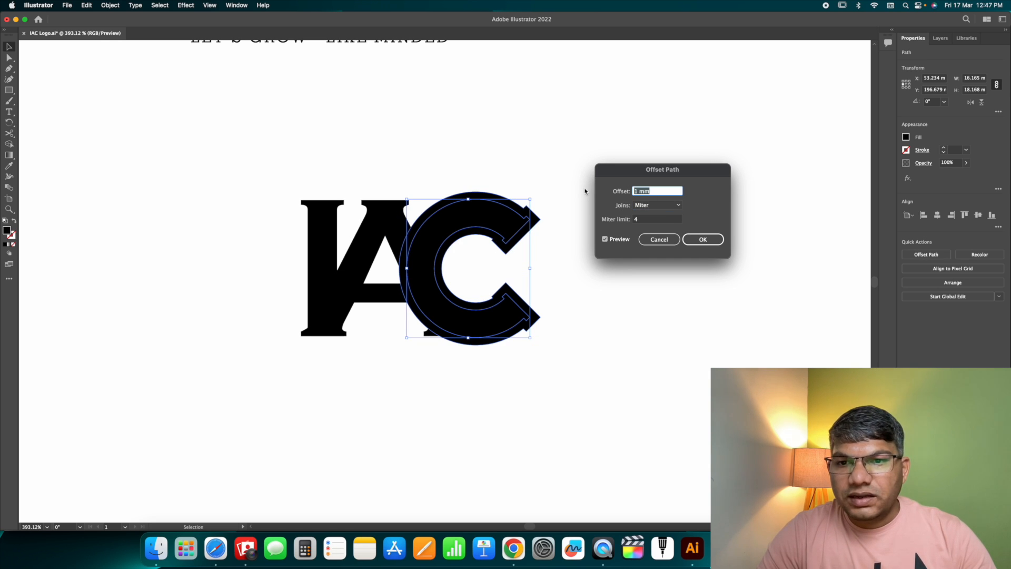
text(.)
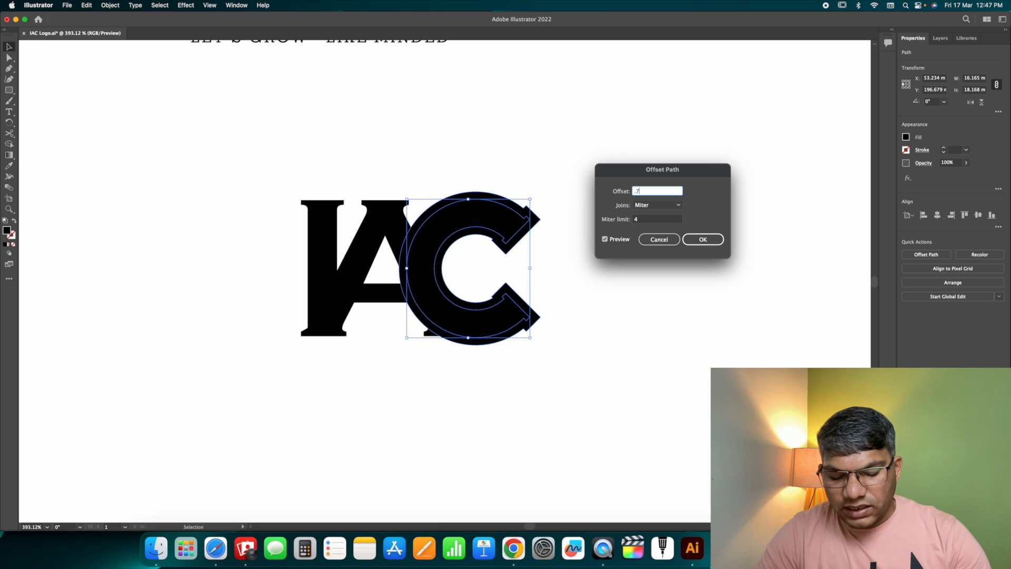
text(7)
key(Tab)
key(Return)
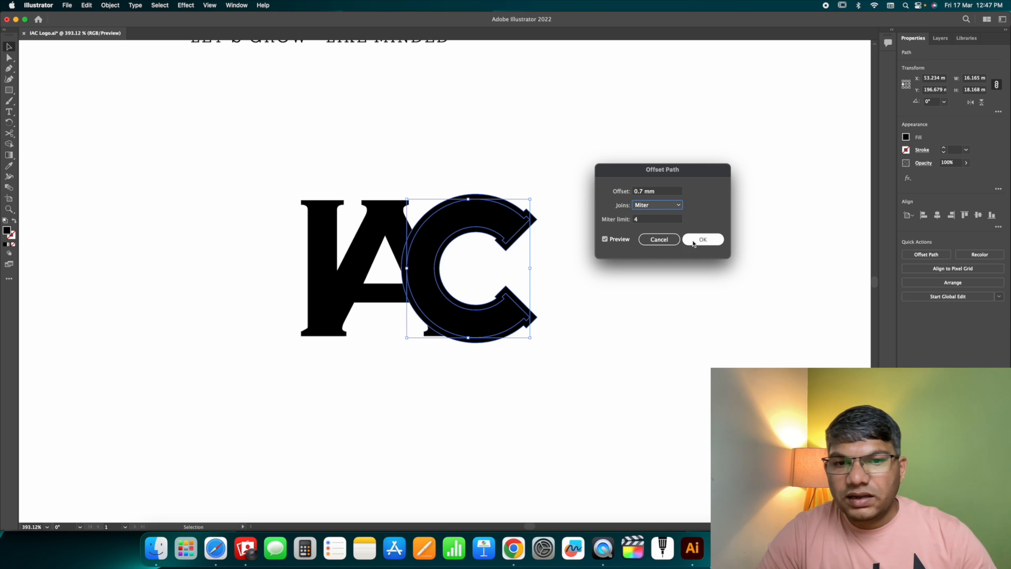
click(640, 244)
- Fill the C's offset outline with white
drag(499, 228, 515, 228)
key(super+z)
key(v)
click(488, 198)
click(906, 150)
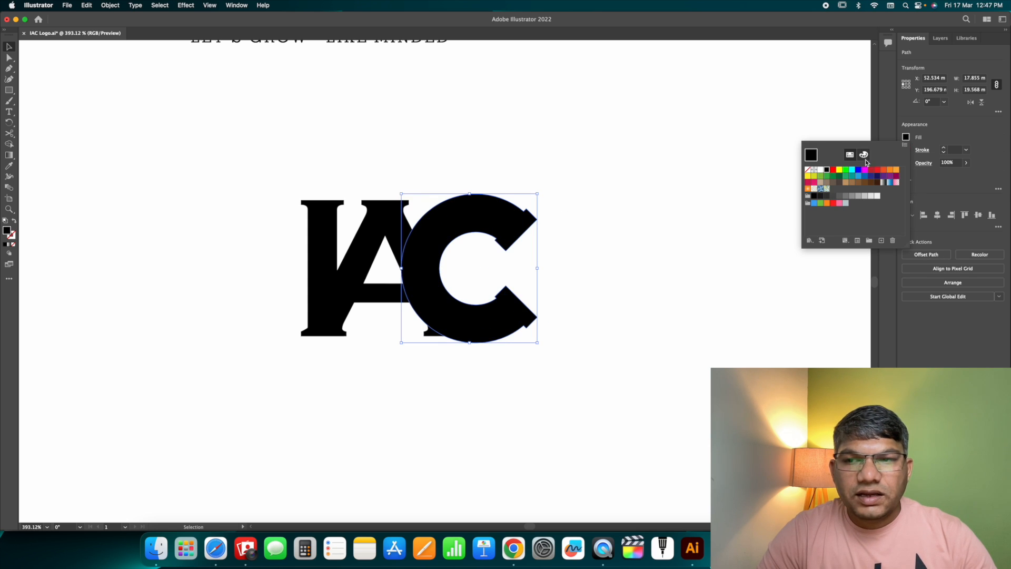
click(822, 171)
click(627, 186)
- Bring the C and its white outline to the front
drag(526, 169, 499, 243)
key(shift+super+bracketright)
key(super+2)
- Offset the A's path outward by 0.7 mm with miter joins
click(385, 212)
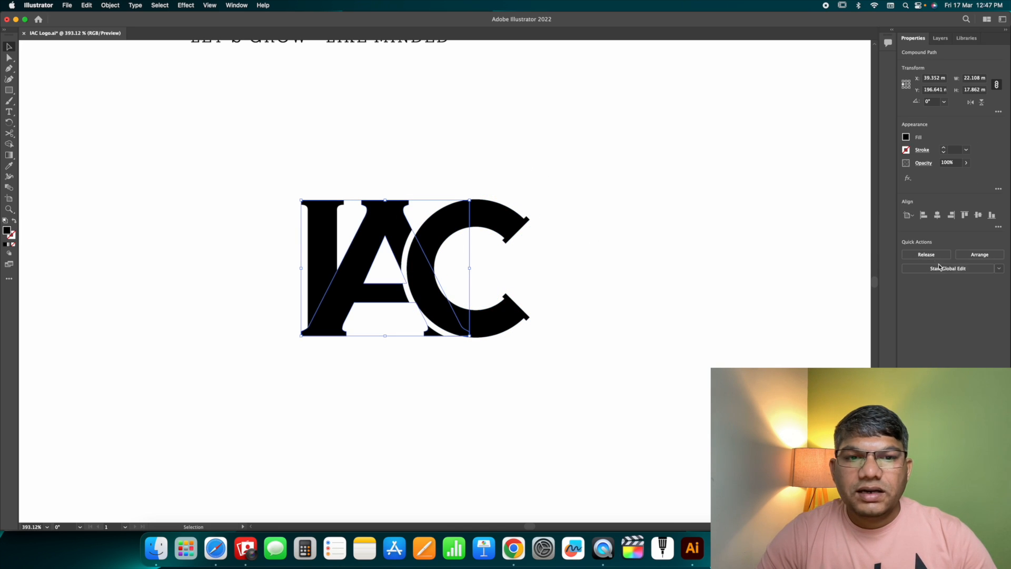
click(721, 246)
drag(395, 223, 450, 204)
key(super+z)
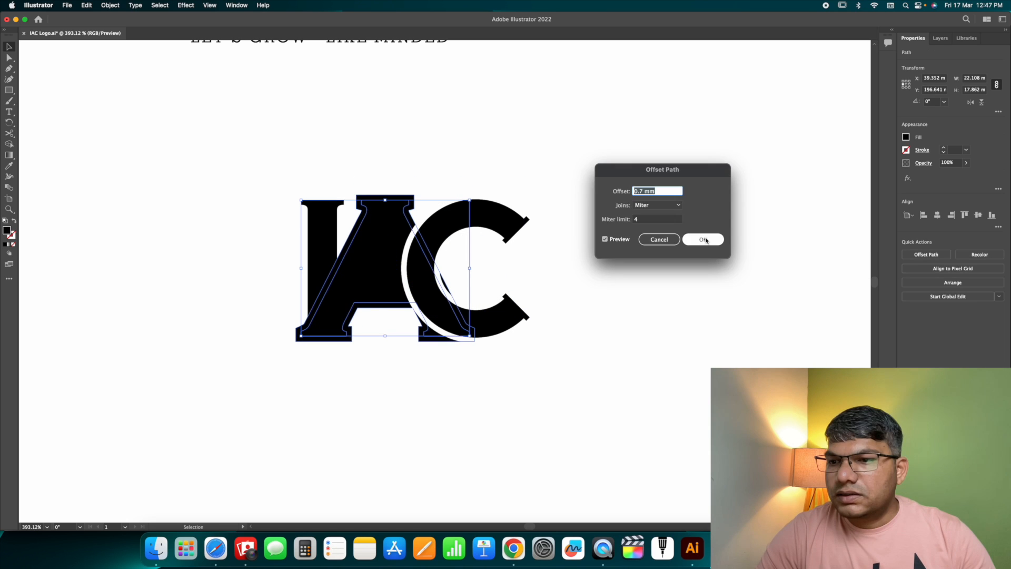
click(715, 242)
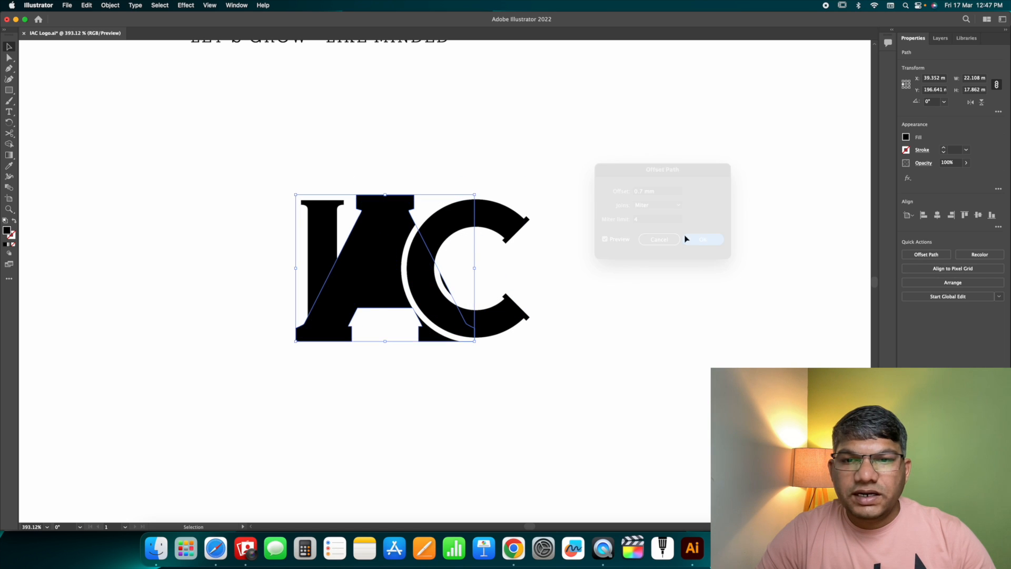
click(691, 240)
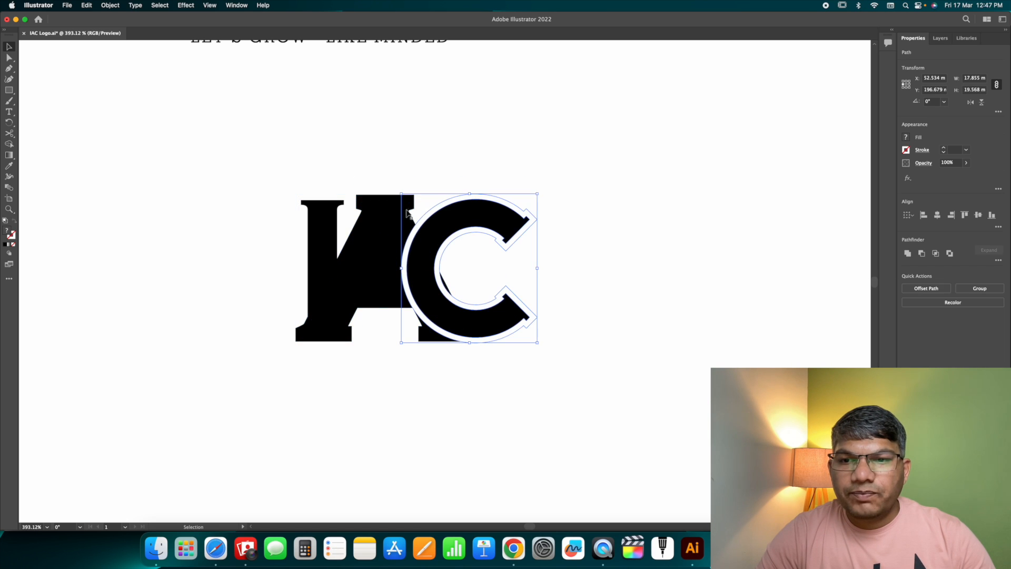
- Fill the A's offset outline with white, sampling the colour from the C's outline with the Eyedropper
click(409, 203)
key(i)
click(408, 242)
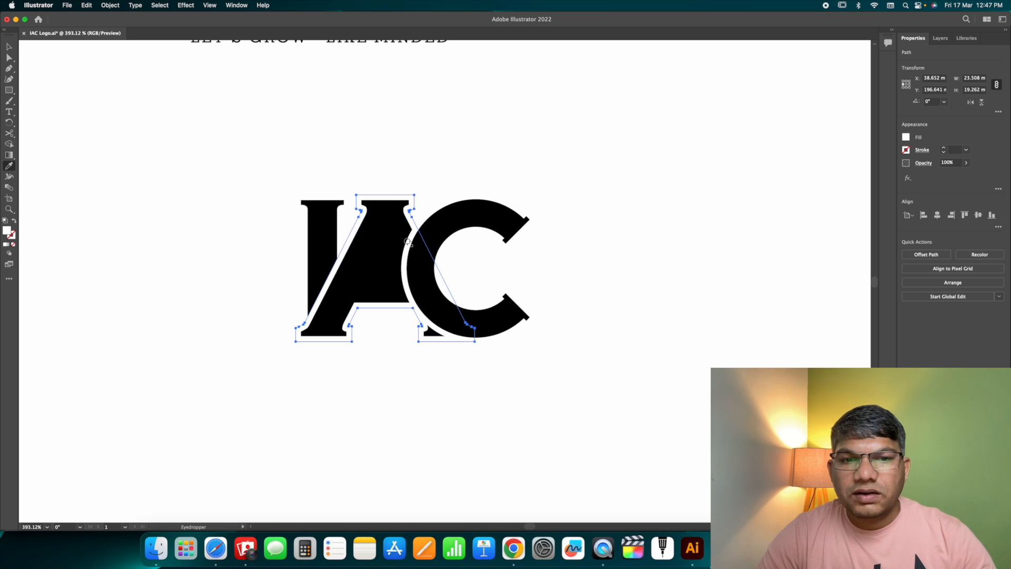
key(v)
click(413, 177)
click(403, 202)
- Examine the whole IAC monogram and the white gaps between its overlapping letters at different magnifications
drag(228, 176, 625, 387)
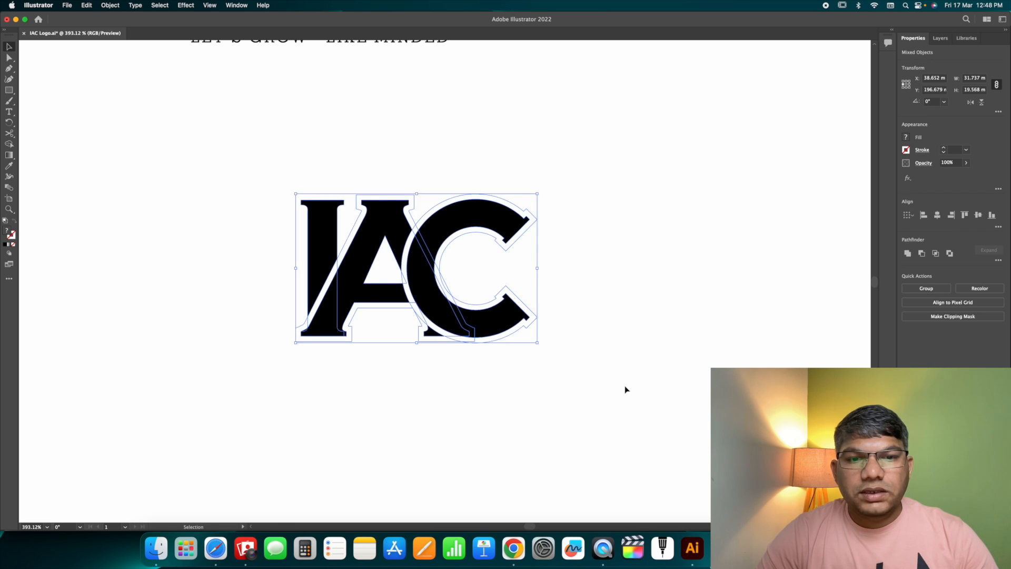
key(super+minus)
key(super+minus)
click(625, 389)
key(z)
drag(531, 274, 606, 322)
mouse_move(475, 301)
mouse_down()
mouse_move(465, 300)
mouse_move(485, 304)
mouse_move(458, 298)
mouse_up()
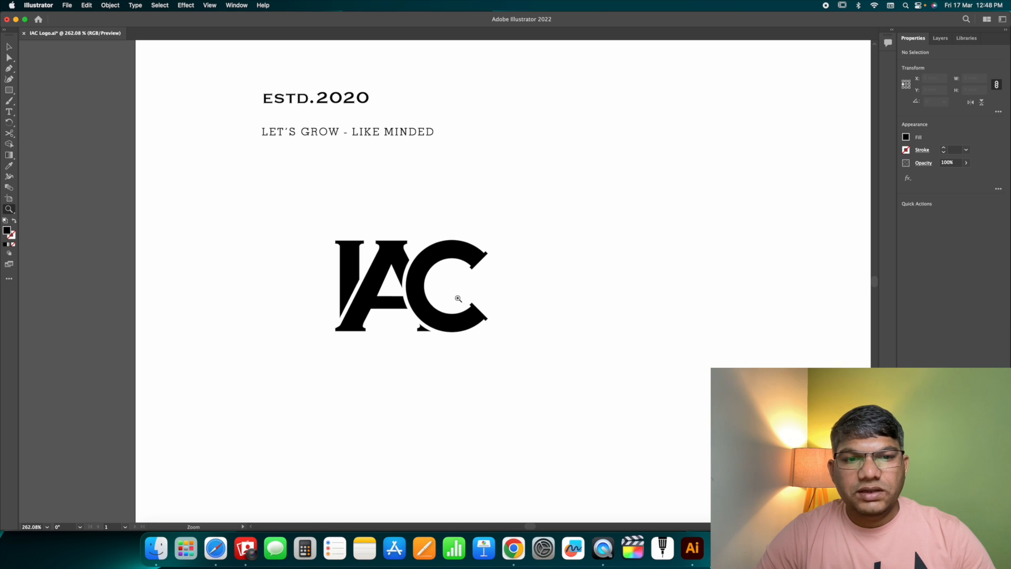
key(super+minus)
drag(457, 298, 526, 317)
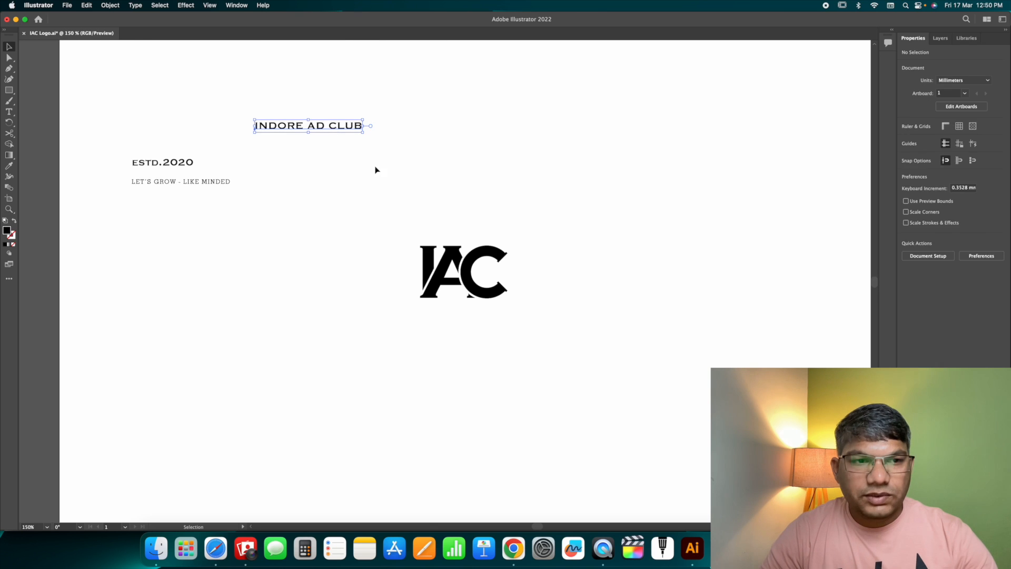
- Draw a circle about 45 mm across over the monogram with the default white fill and black stroke, and send it to the back
click(410, 189)
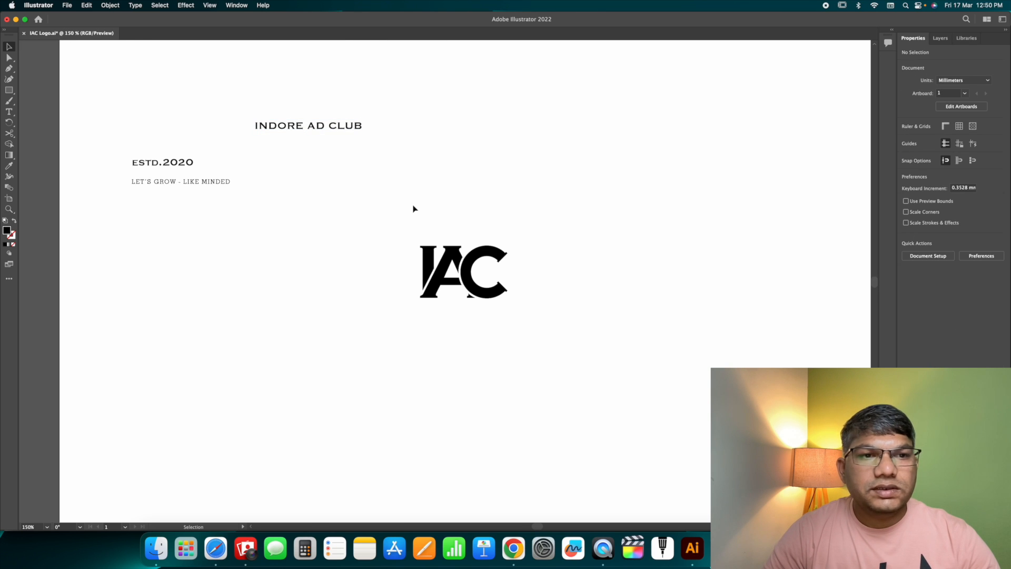
key(l)
drag(403, 231, 535, 329)
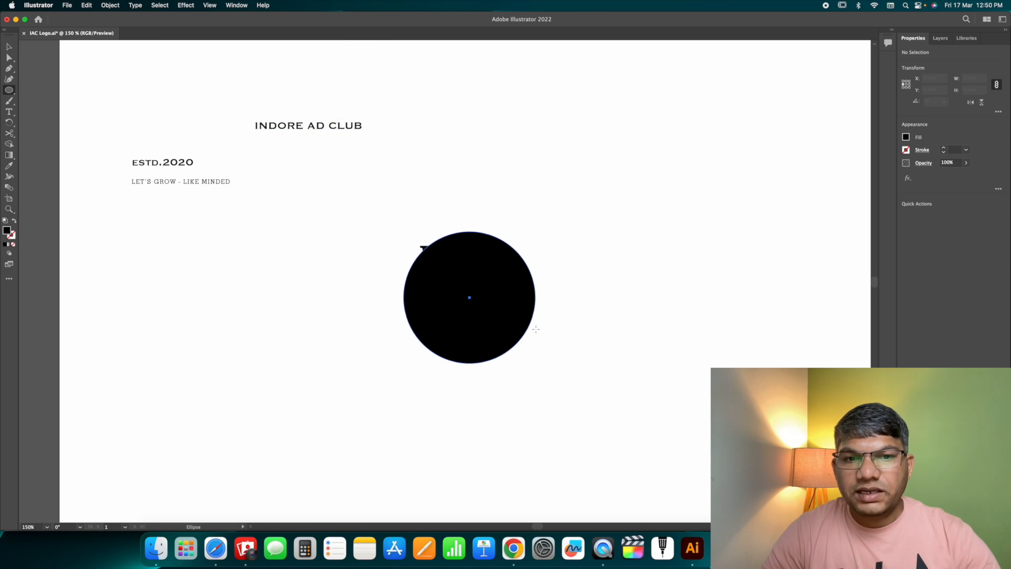
key(d)
key(super+shift+bracketleft)
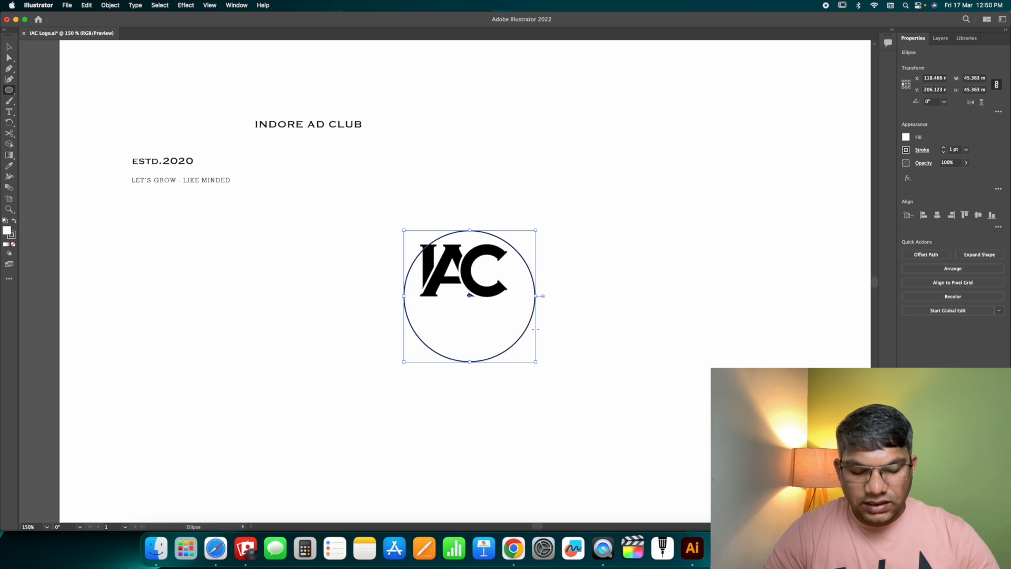
- Centre the circle vertically on the monogram and shift it slightly left around the letters
shift+click(504, 298)
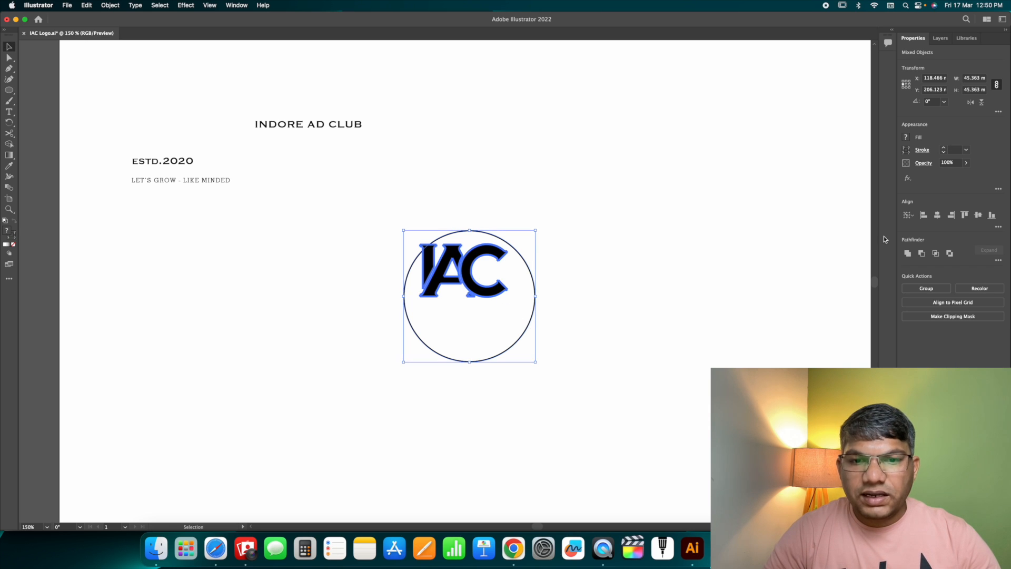
click(977, 216)
click(684, 227)
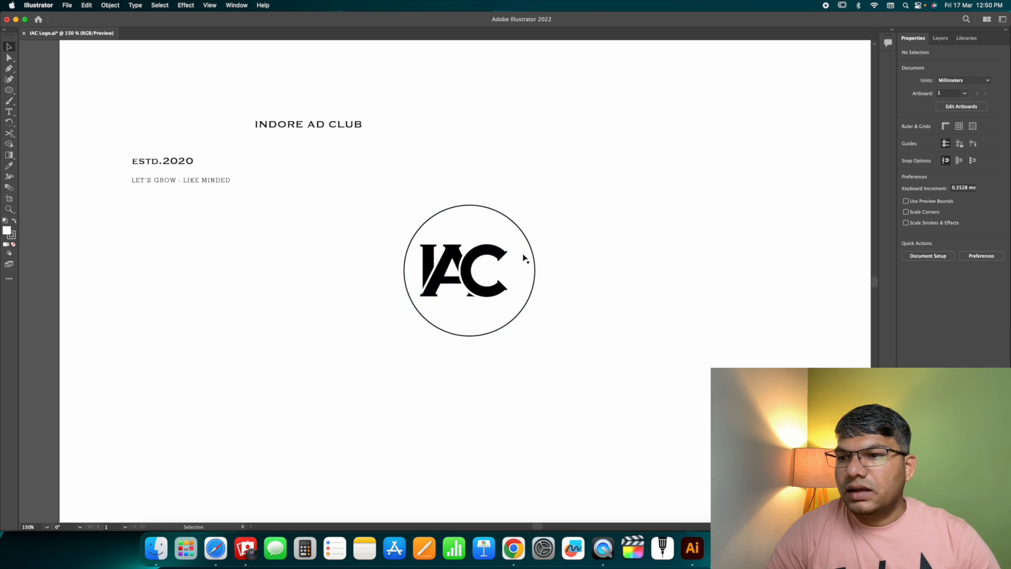
drag(534, 258, 528, 258)
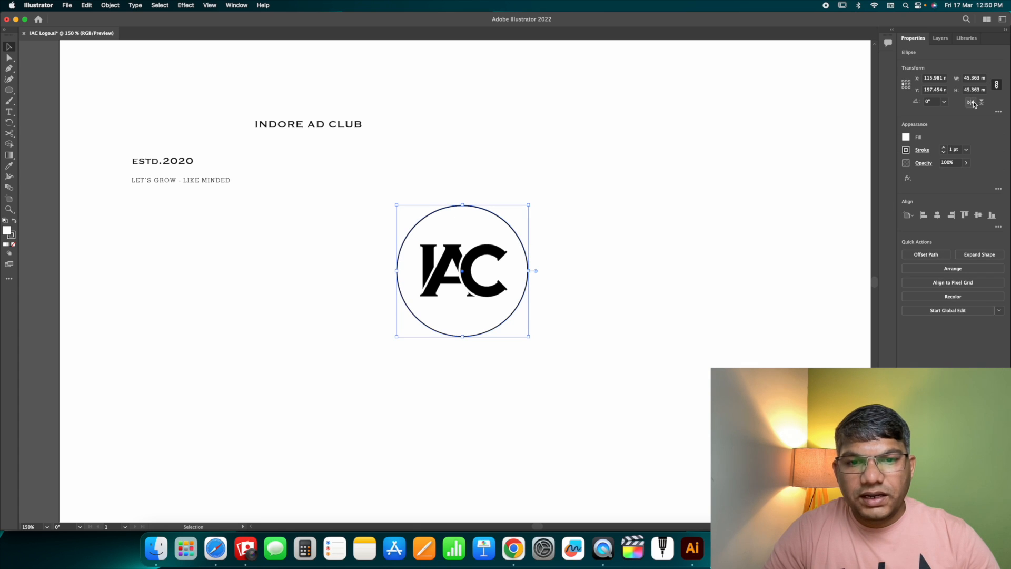
- Set the circle's diameter to 50 mm
click(975, 79)
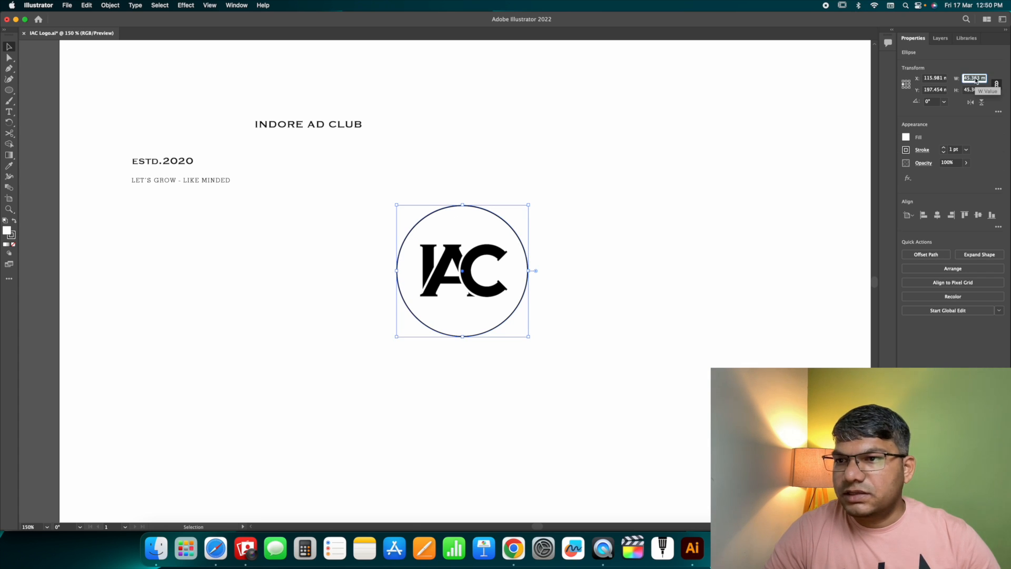
text(50)
key(Return)
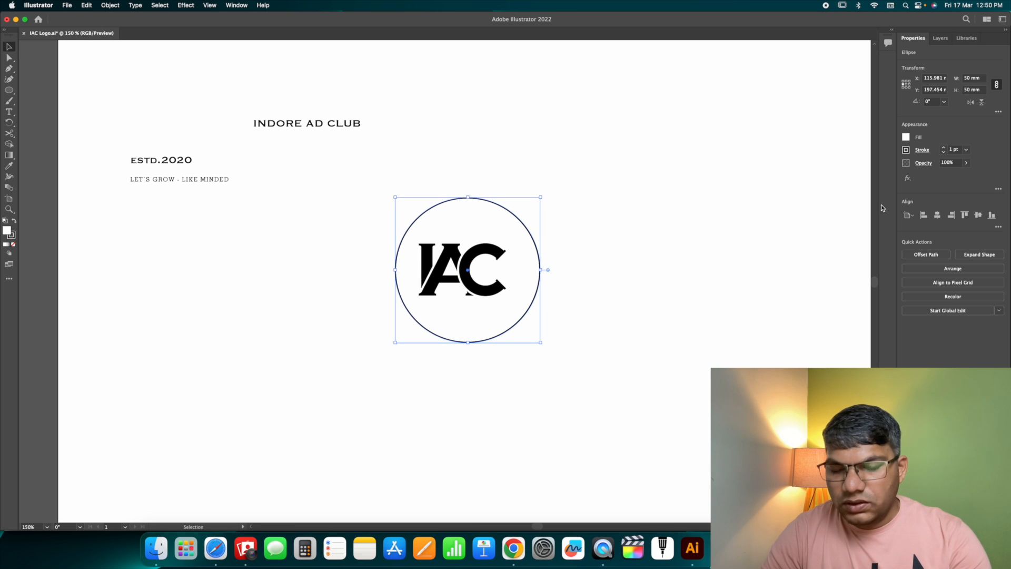
- Centre the circle and the monogram horizontally on each other
click(638, 204)
drag(491, 177, 487, 287)
click(937, 216)
click(936, 216)
- Try to centre the circle horizontally using the monogram as the key object
click(908, 215)
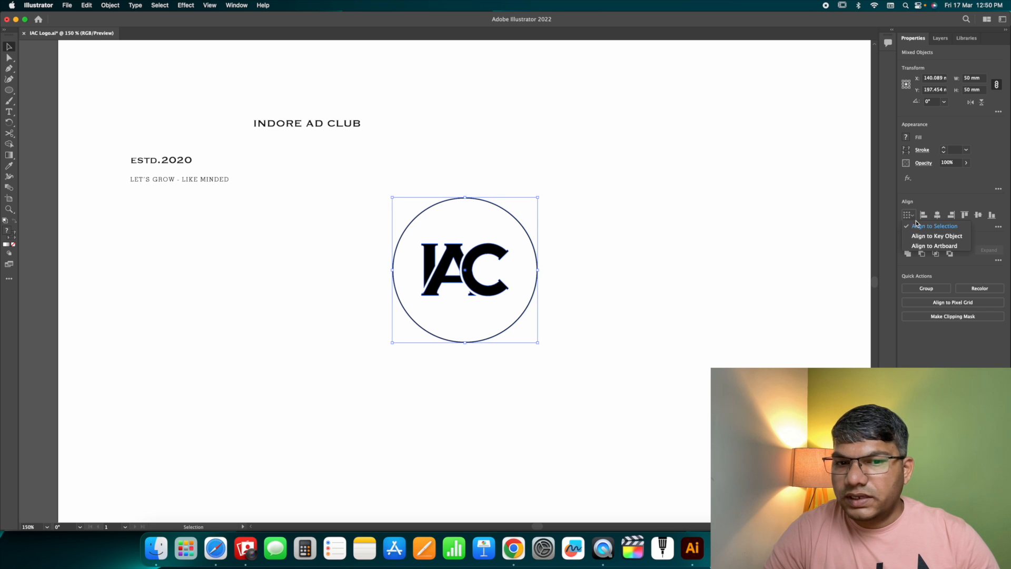
click(930, 237)
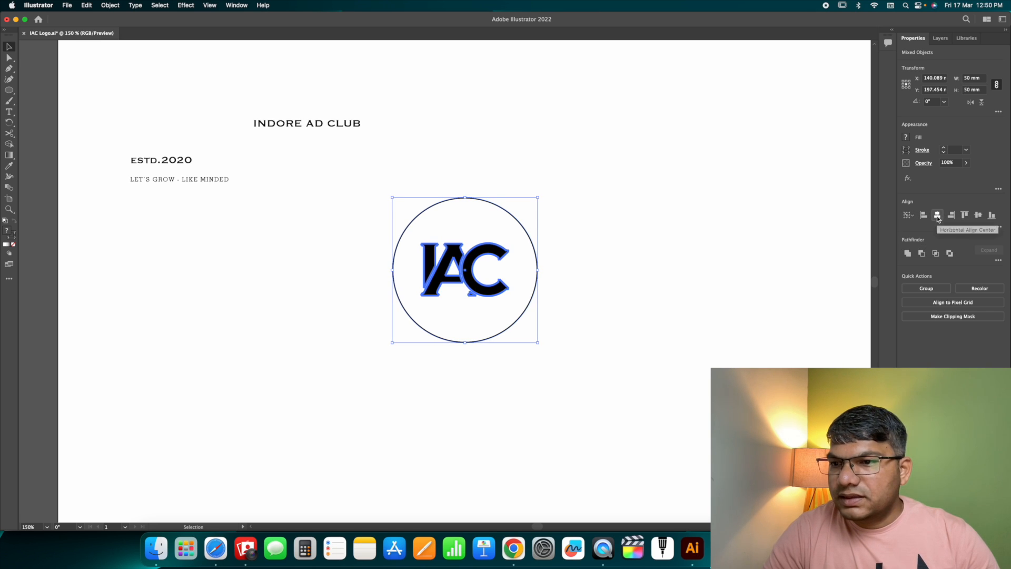
click(938, 216)
click(514, 254)
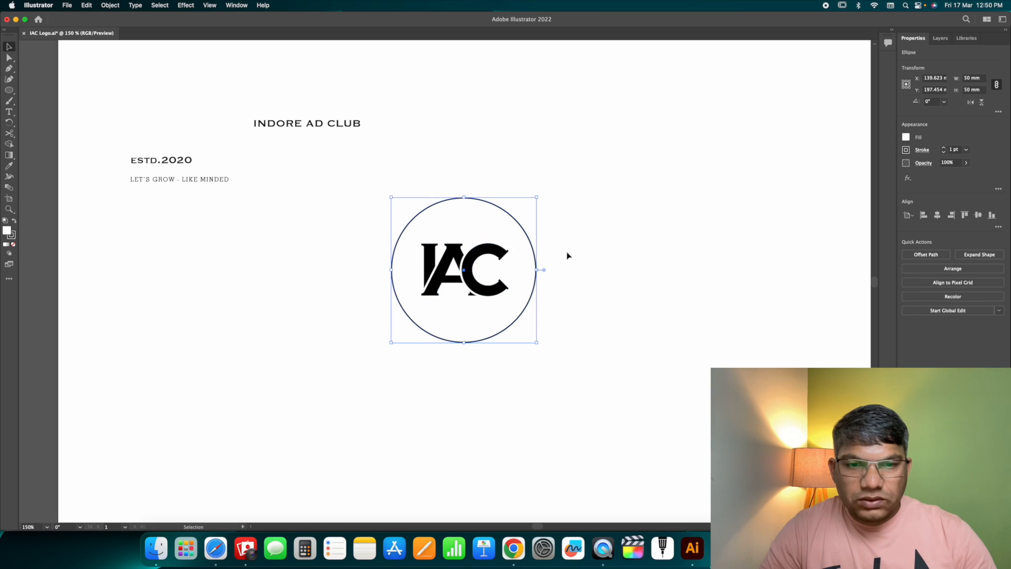
click(568, 256)
key(super+z)
key(super+z)
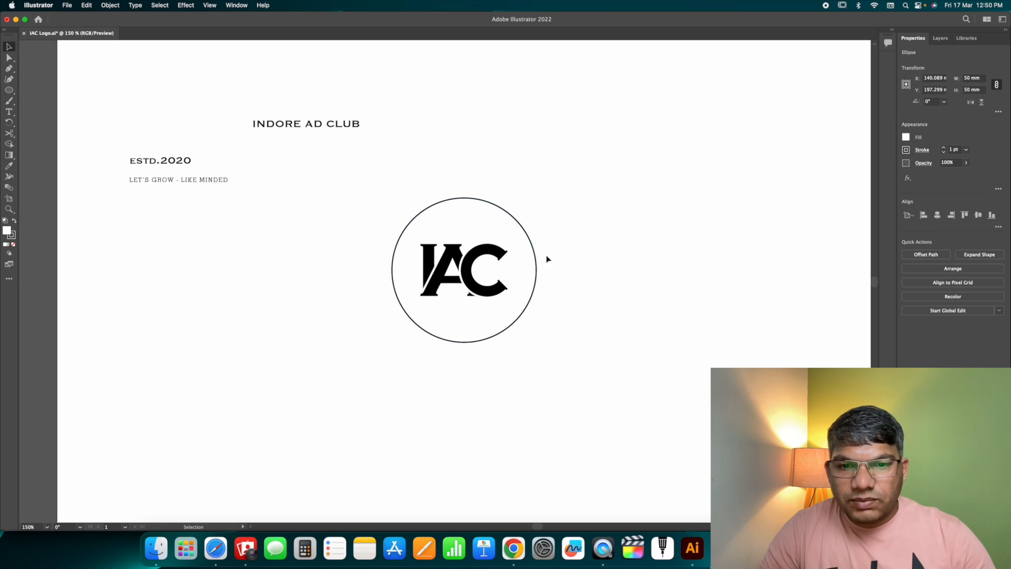
- Shift the circle slightly left by eye so the monogram sits optically centred inside it
click(549, 257)
drag(536, 259, 535, 262)
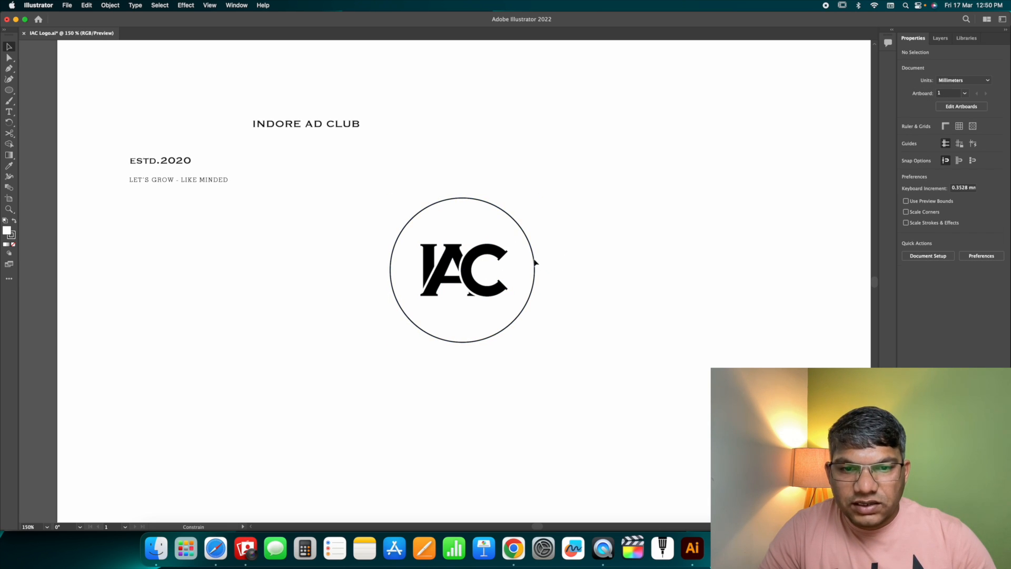
scroll(535, 263, left, 1)
click(572, 255)
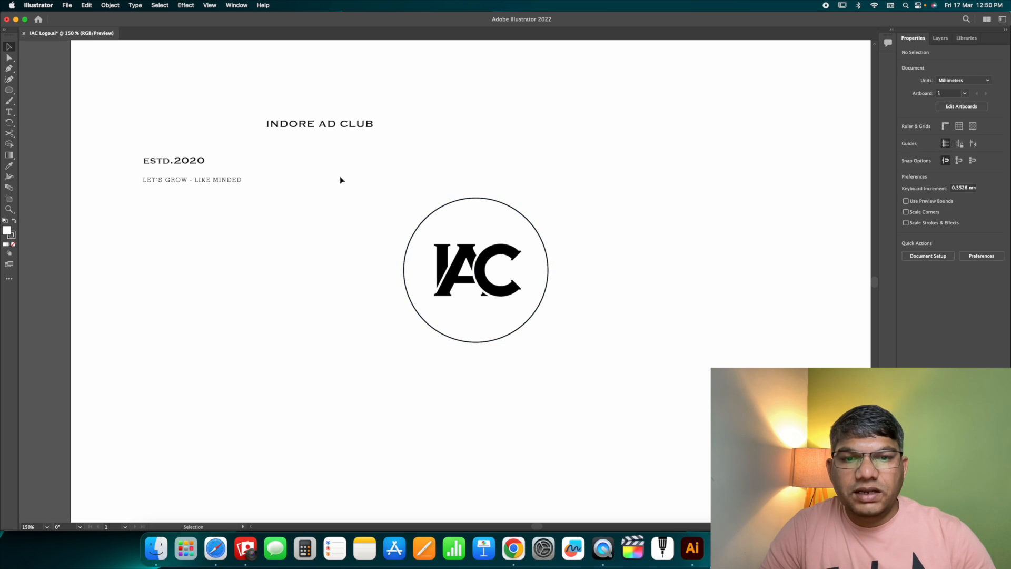
- Place the ESTD.2020 text beneath the monogram inside the circle, with tracking 100 and font size 14 pt
drag(184, 159, 477, 308)
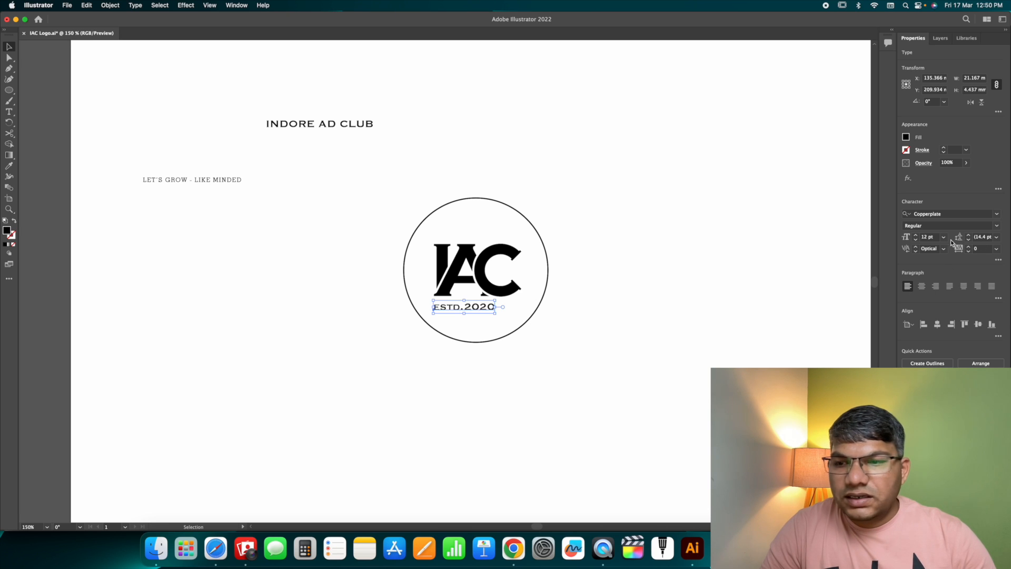
click(996, 249)
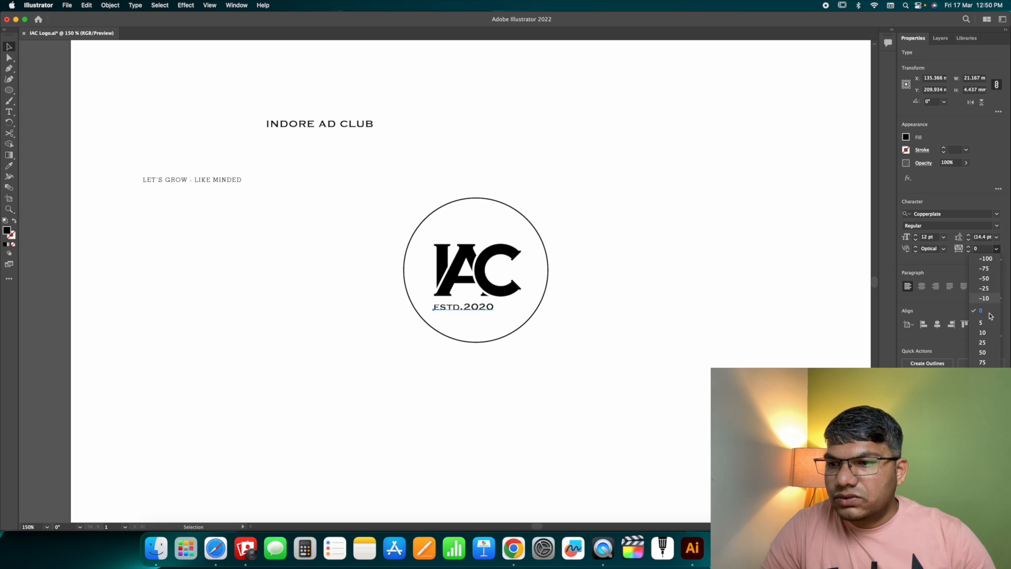
click(983, 373)
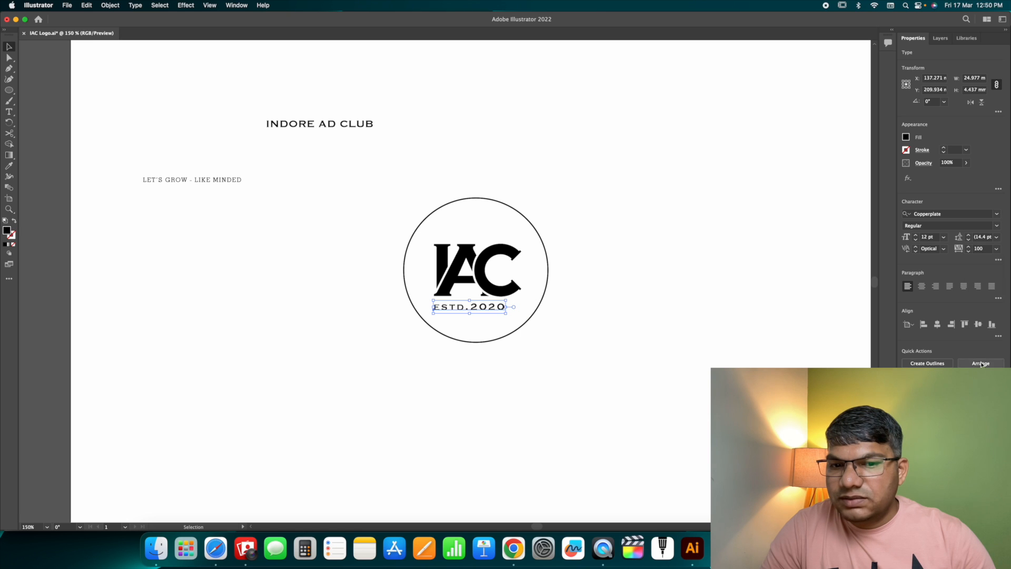
click(943, 237)
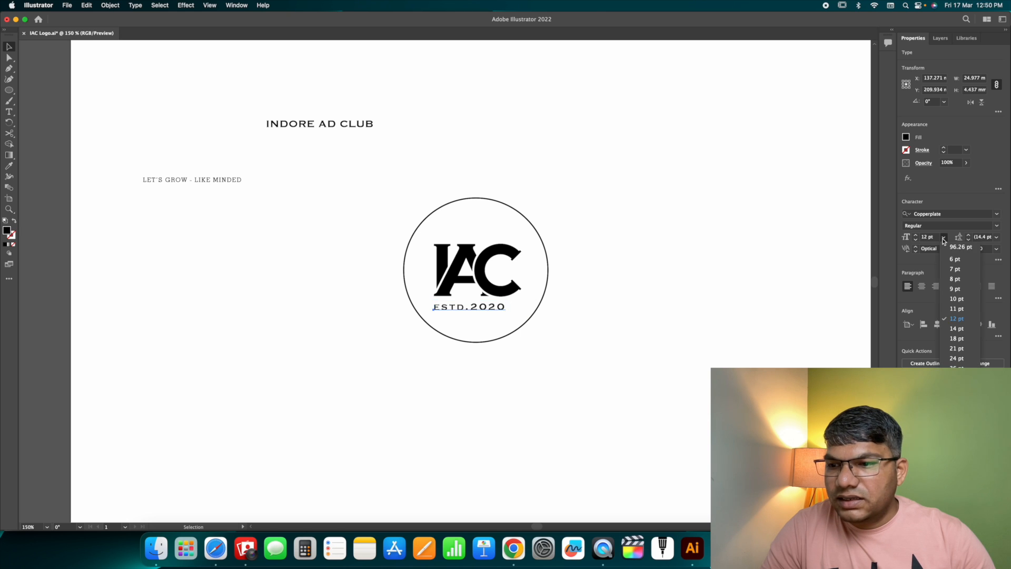
click(954, 331)
click(713, 287)
- Add a concentric outer circle about 70.5 mm across around the 50 mm circle, and remove the fill from both circles
key(z)
drag(568, 304, 647, 338)
drag(498, 291, 475, 301)
key(space)
key(v)
click(576, 288)
click(530, 288)
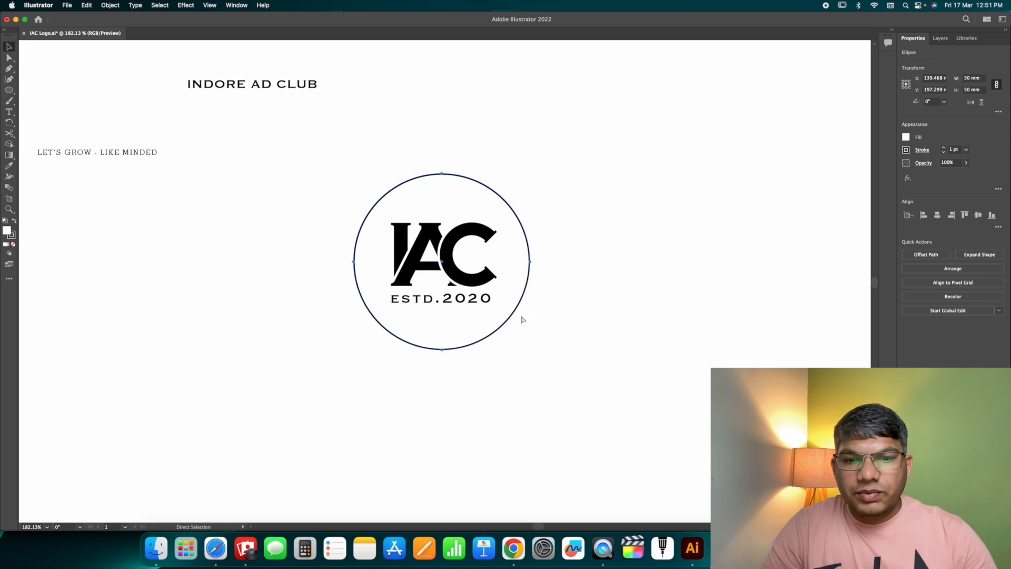
drag(530, 349, 503, 313)
click(595, 385)
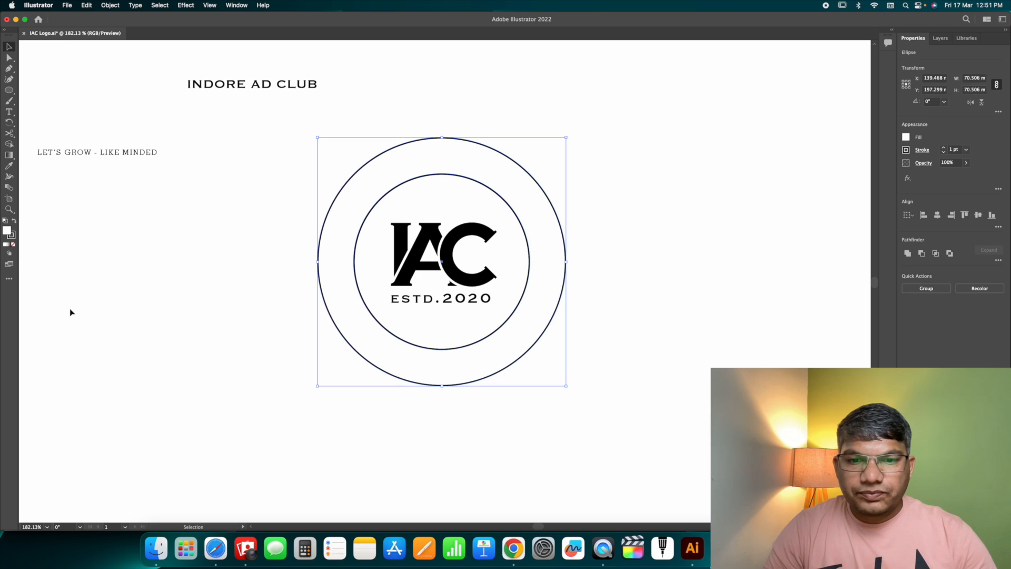
click(14, 244)
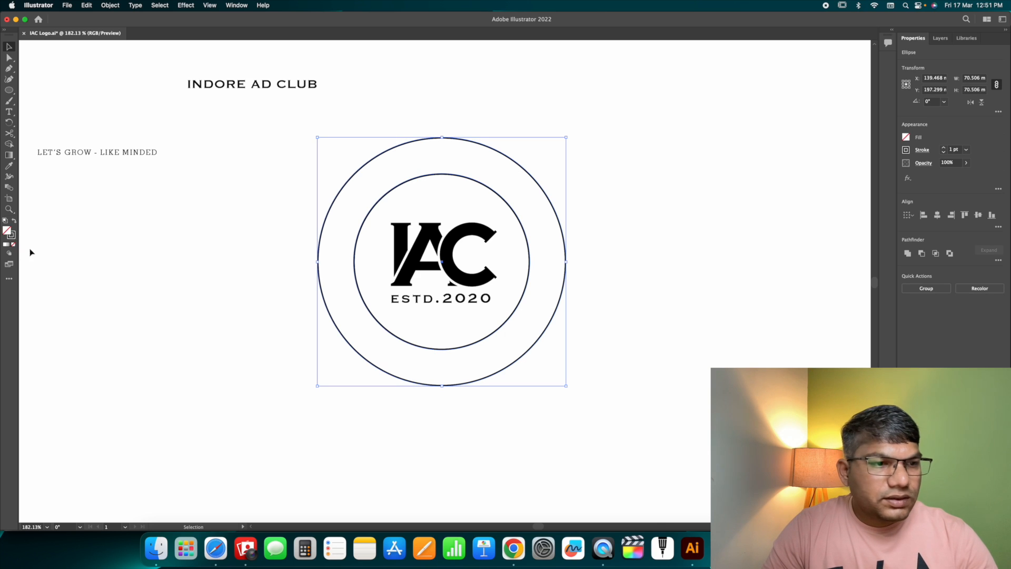
- Enlarge the outer circle about its centre to about 80.3 mm across
click(332, 300)
click(551, 316)
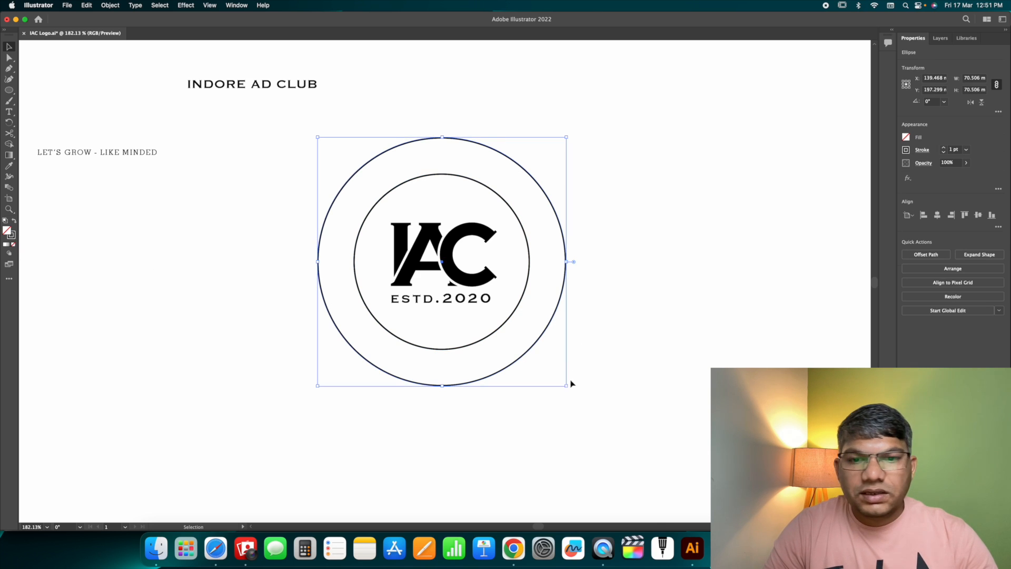
drag(567, 386, 590, 407)
click(630, 350)
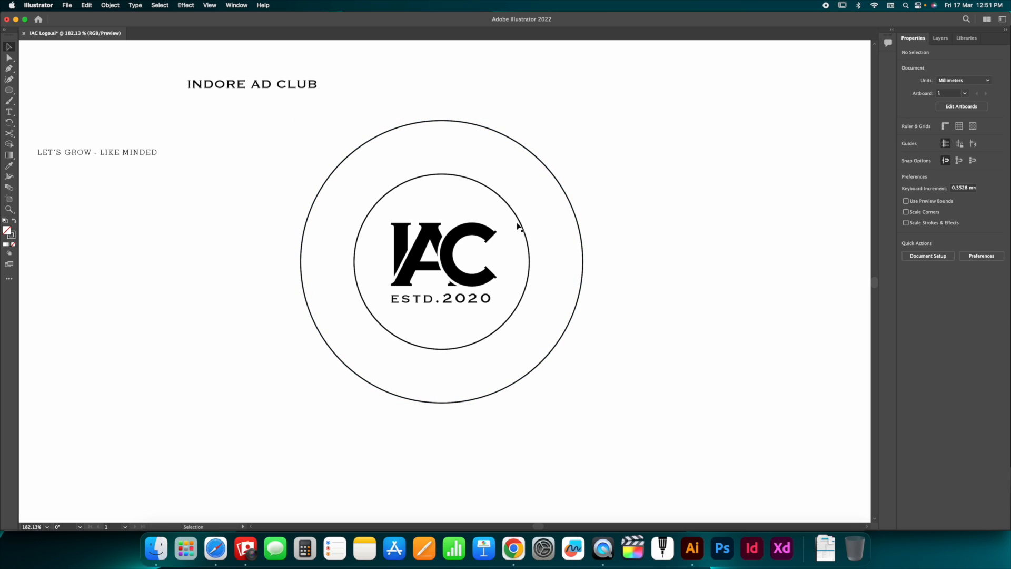
- Add a concentric copy of the outer circle, scaled to about 65.5 mm across, between the two existing circles
click(530, 263)
click(584, 257)
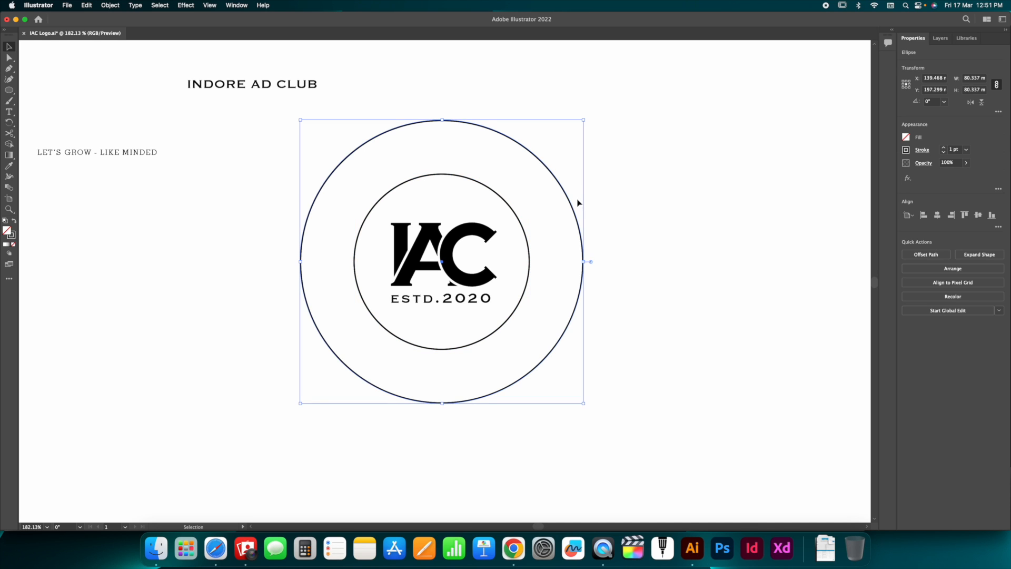
key(a)
key(v)
drag(584, 120, 561, 147)
click(563, 206)
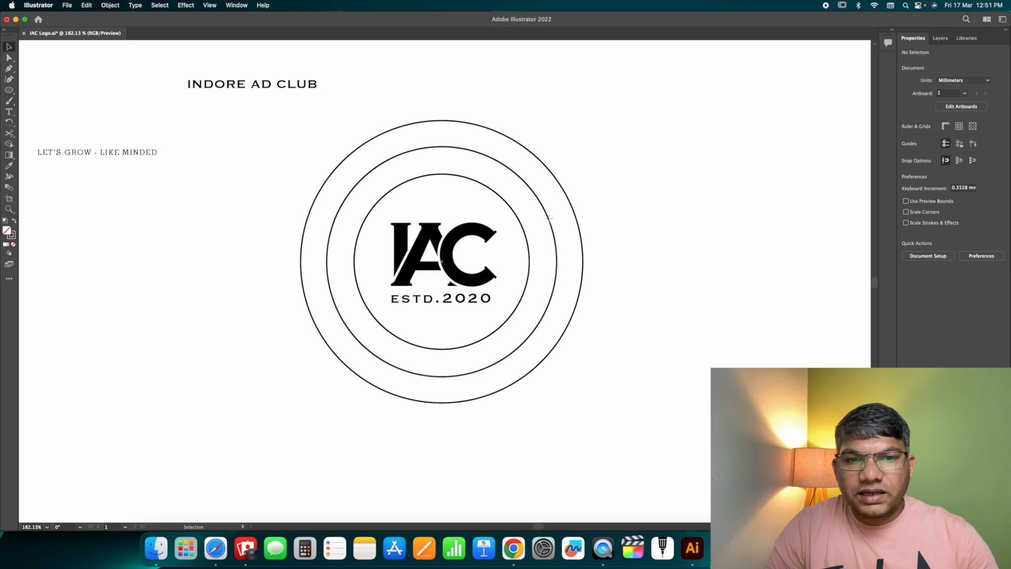
- Move the LET'S GROW - LIKE MINDED text closer to the INDORE AD CLUB text, just below it
click(549, 222)
click(260, 91)
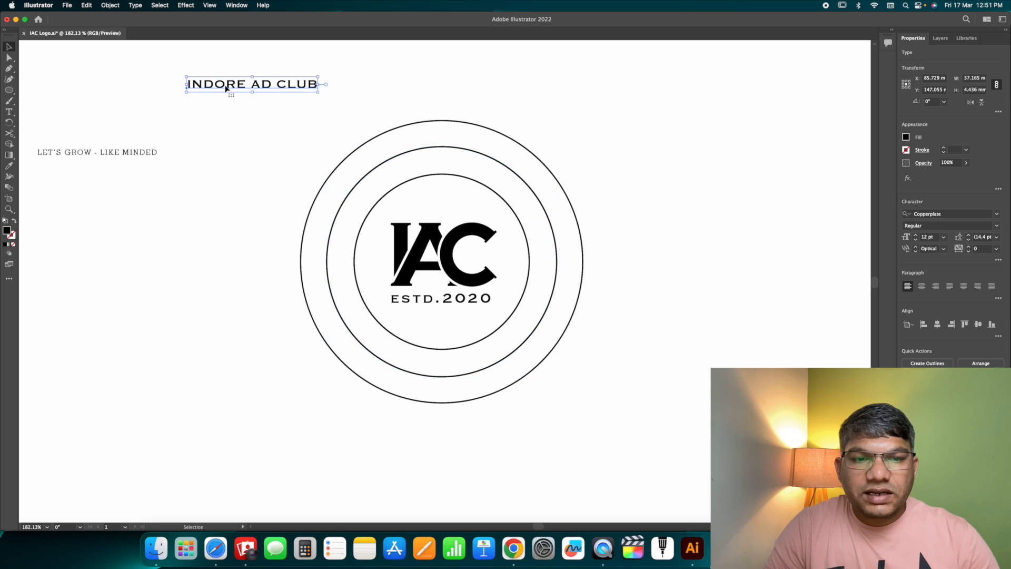
drag(110, 156, 240, 125)
click(259, 164)
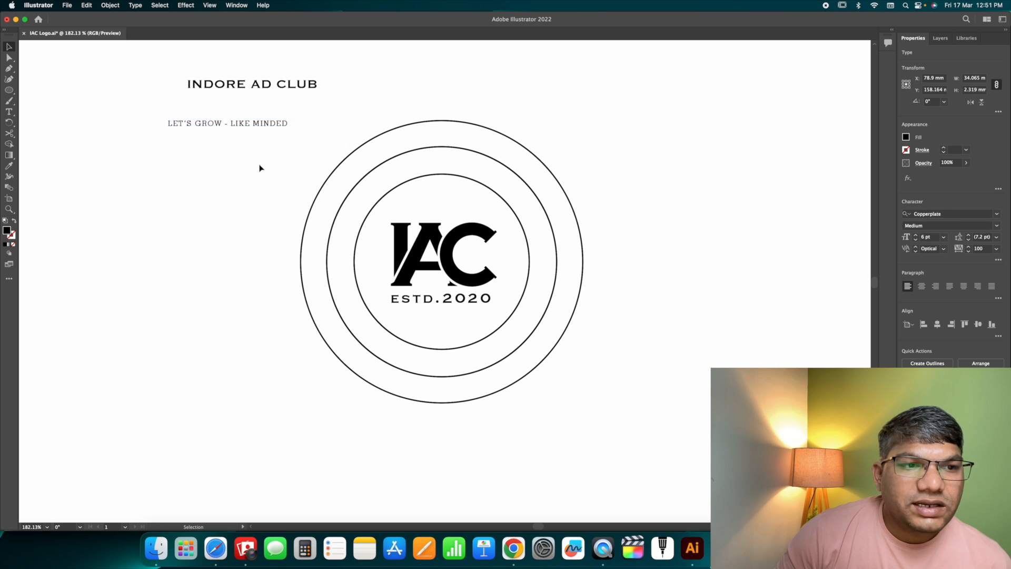
- Cut the middle circle into upper and lower halves at its left and right anchor points with the Scissors tool
click(512, 172)
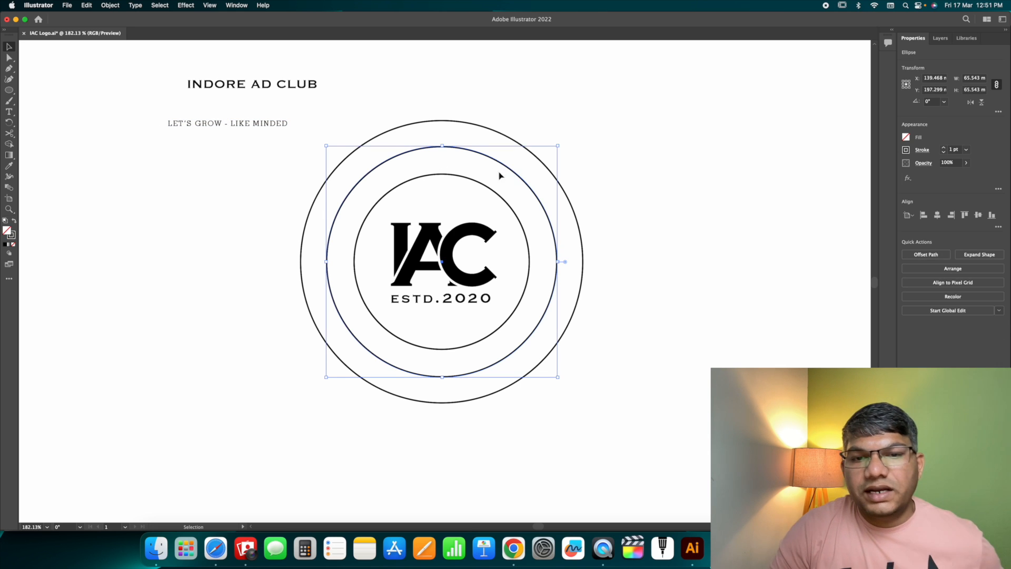
click(10, 134)
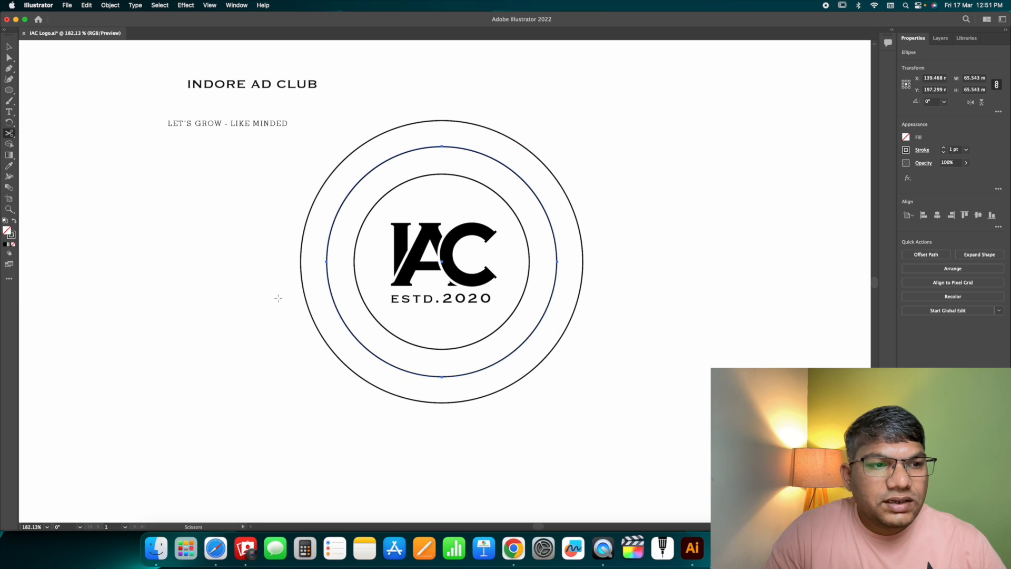
click(326, 262)
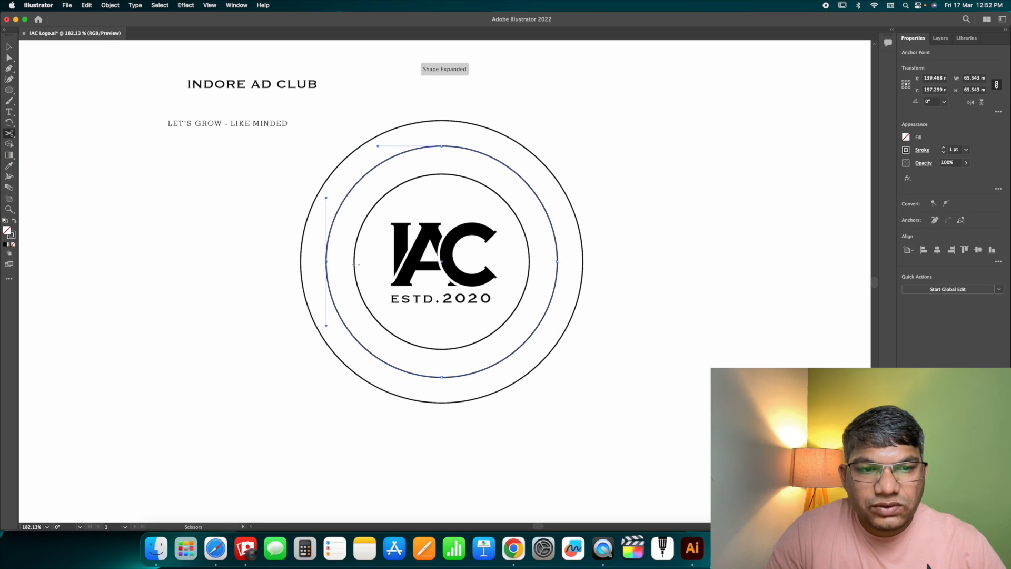
click(557, 261)
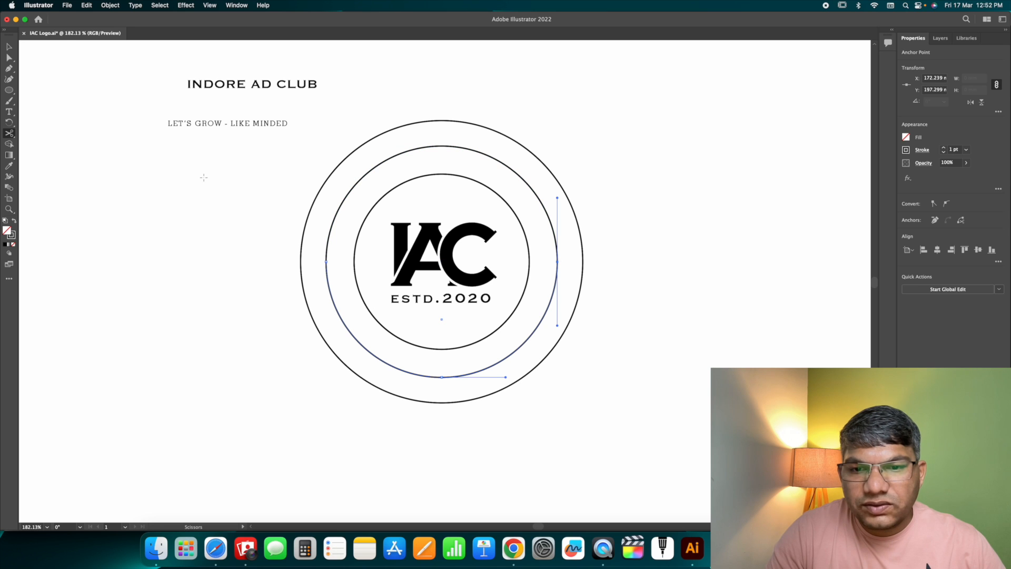
click(9, 47)
click(397, 173)
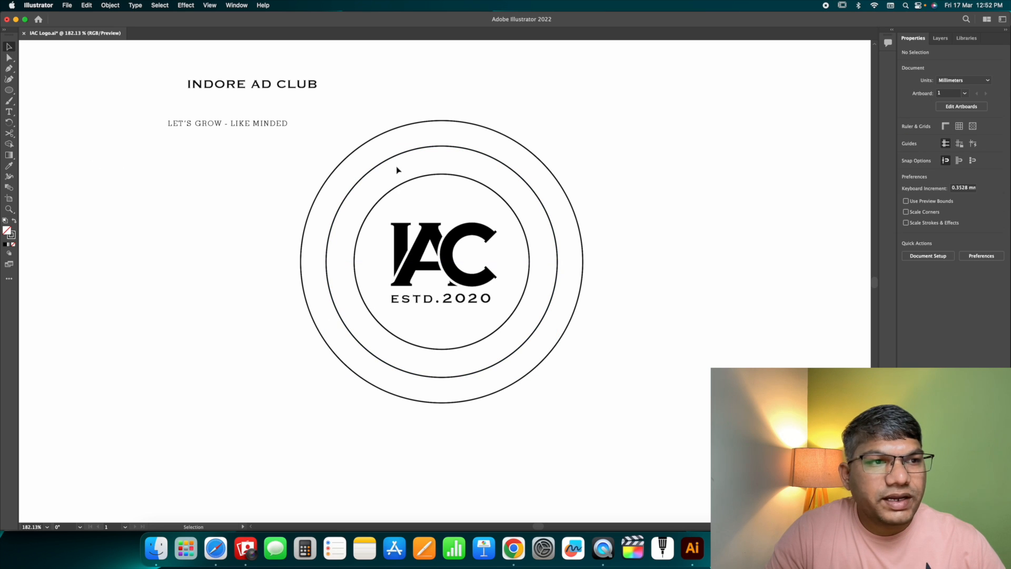
- Pull the upper and lower halves of the middle circle away to check the cut, and undo both moves
drag(395, 161, 501, 118)
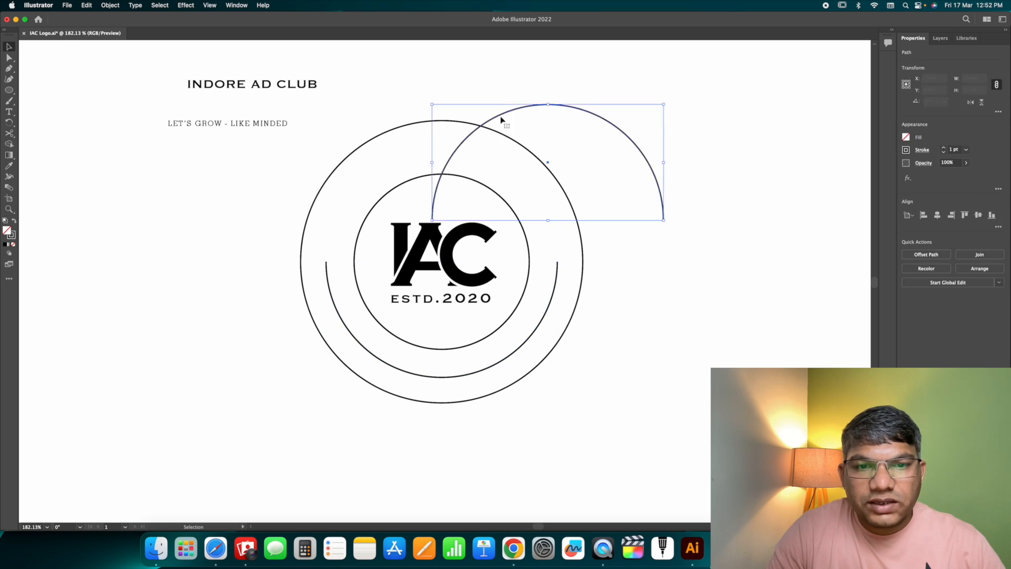
key(super+z)
drag(554, 298, 555, 354)
key(super+z)
click(634, 300)
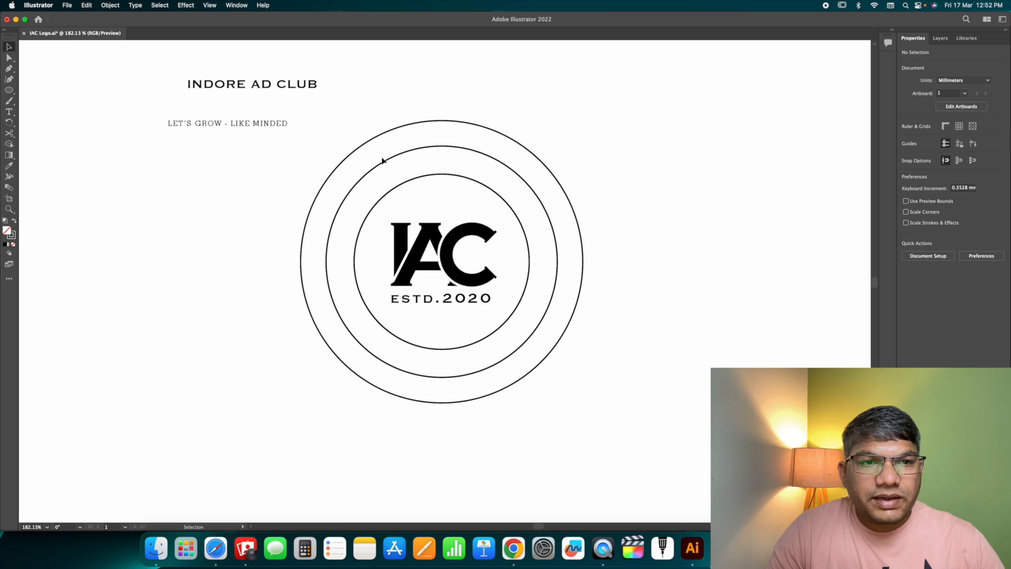
- Copy the full wording of the straight INDORE AD CLUB text and leave text editing
click(391, 160)
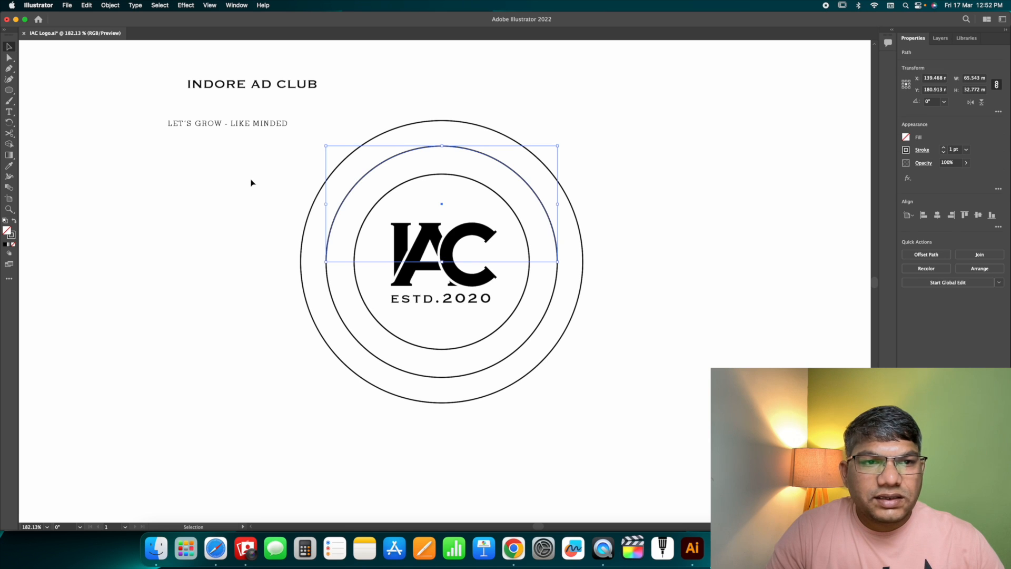
triple_click(218, 88)
key(super+c)
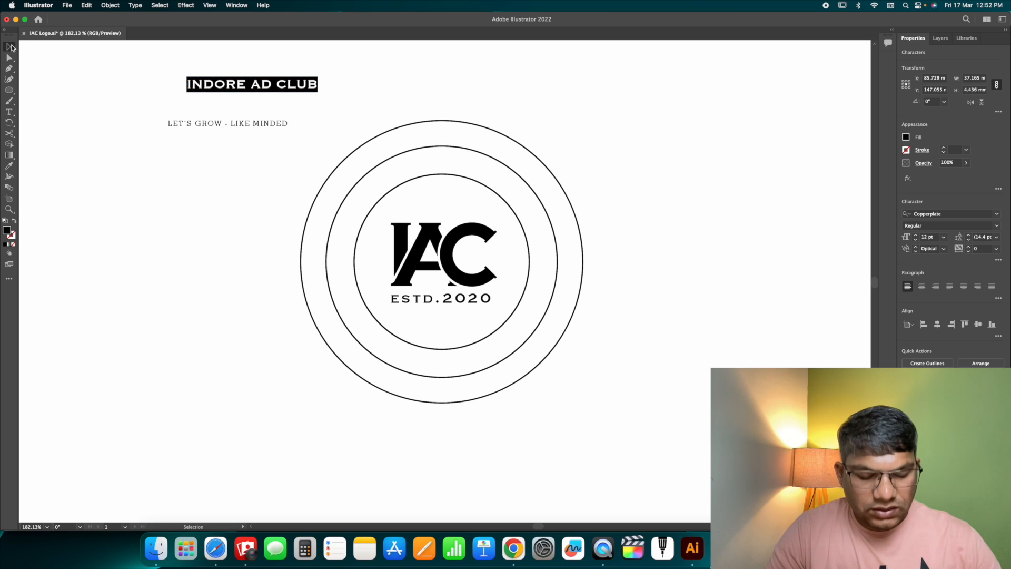
click(9, 47)
click(45, 97)
- Place the copied INDORE AD CLUB wording along the upper arc with the Type on a Path tool
click(6, 112)
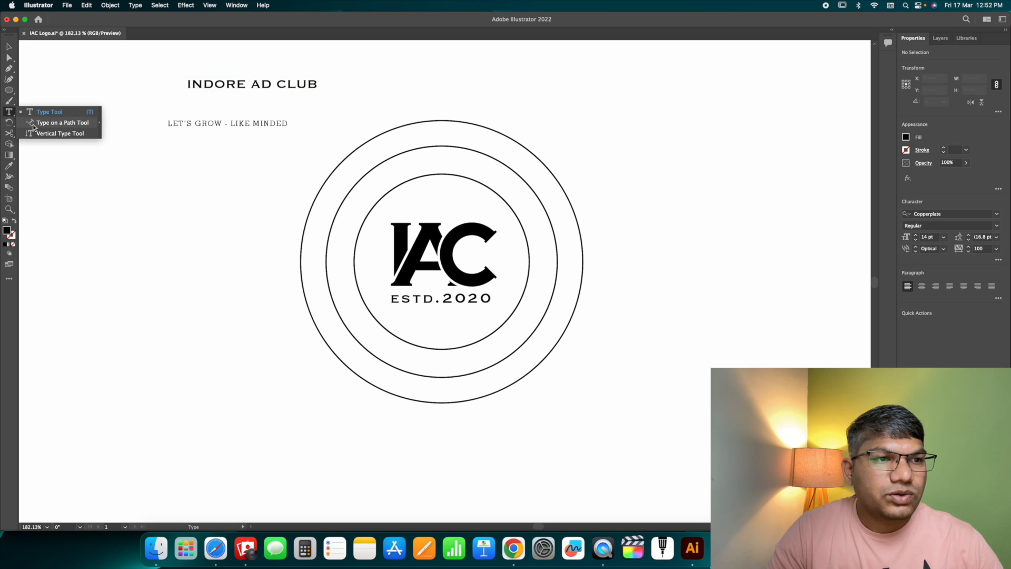
click(61, 122)
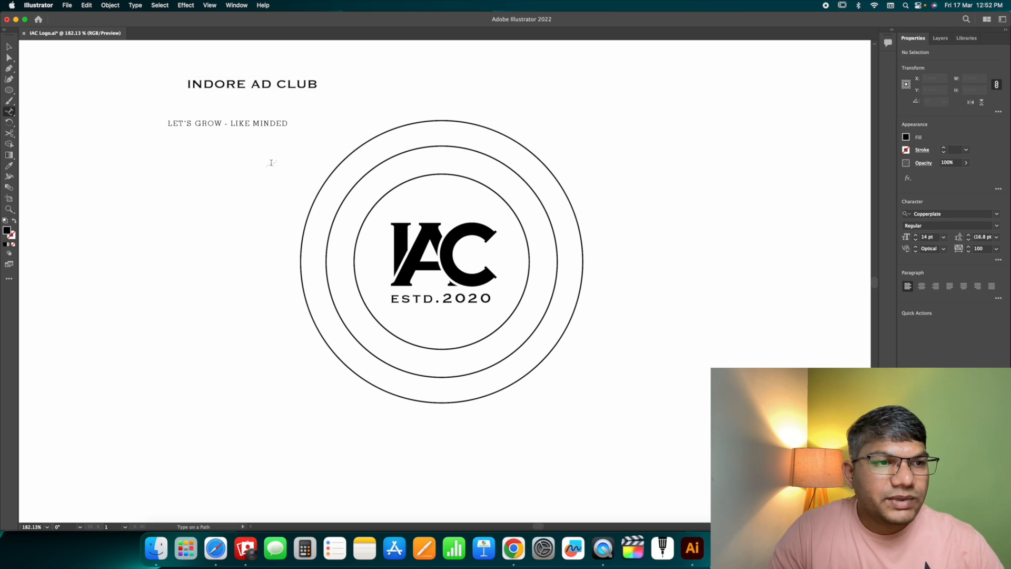
click(437, 146)
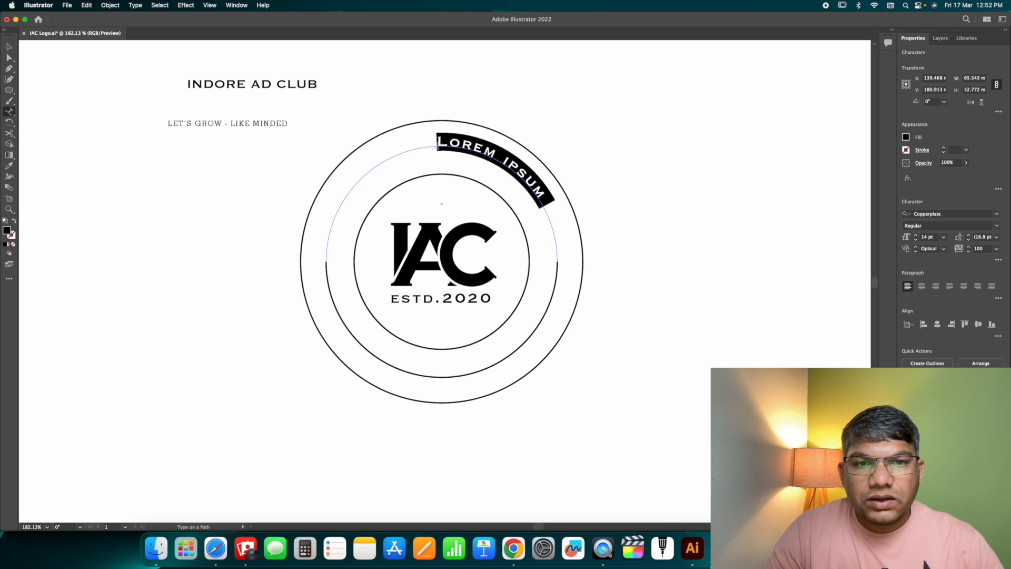
key(super)
key(super+v)
key(Escape)
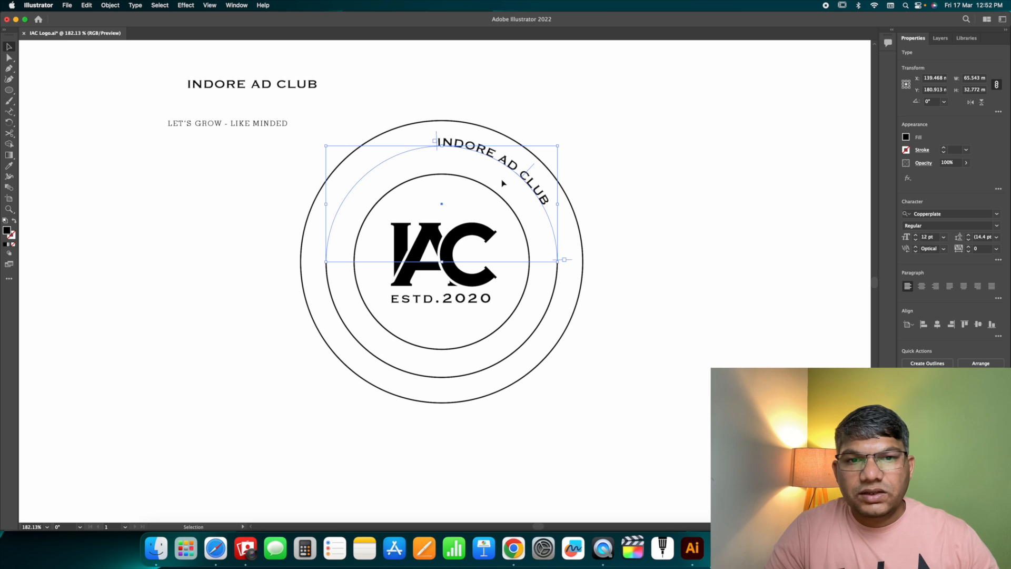
- Centre-align the curved INDORE AD CLUB text and slide it to the middle of the upper arc, with Smart Guides turned on
drag(533, 170, 434, 145)
click(209, 5)
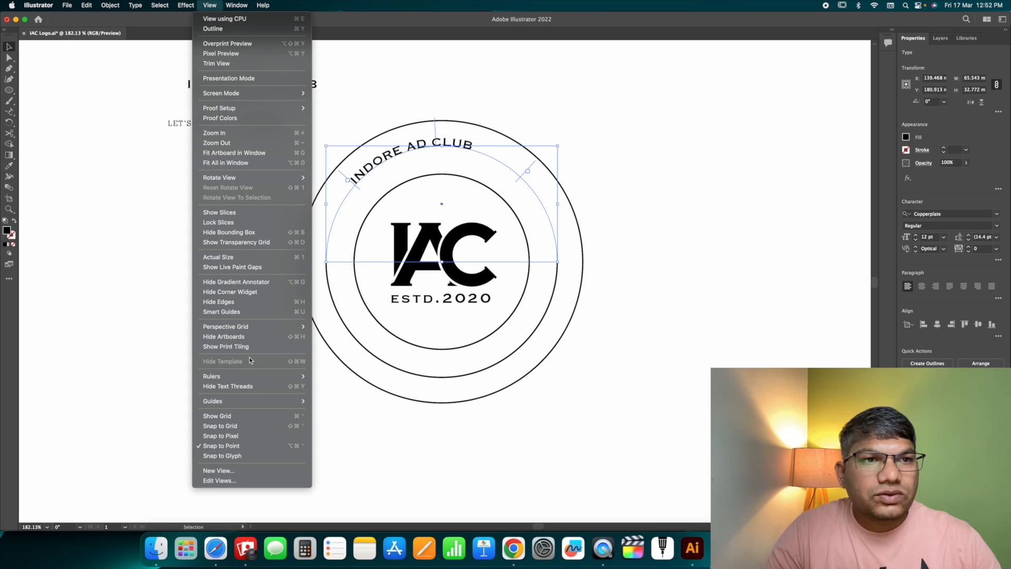
click(251, 312)
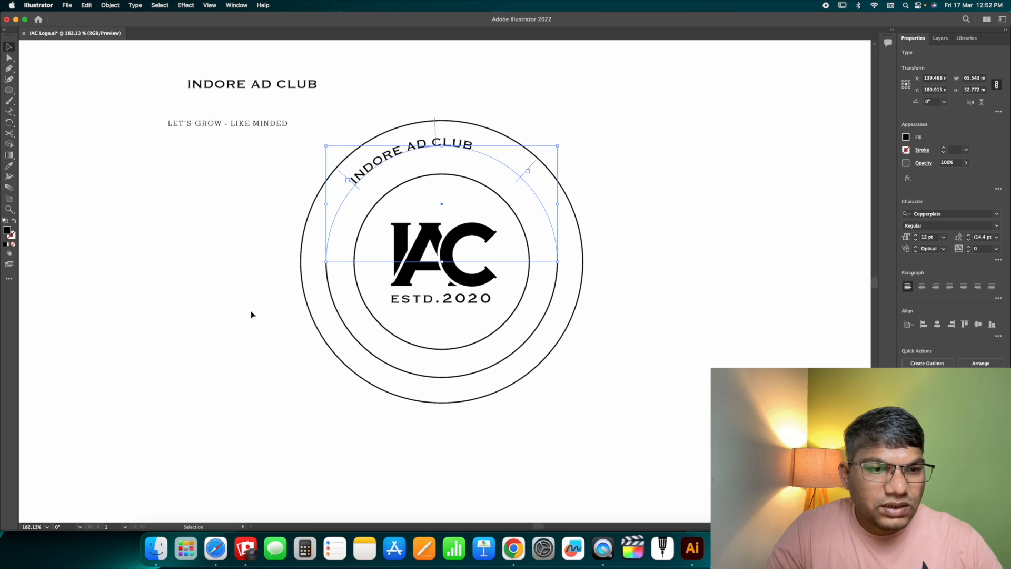
click(922, 287)
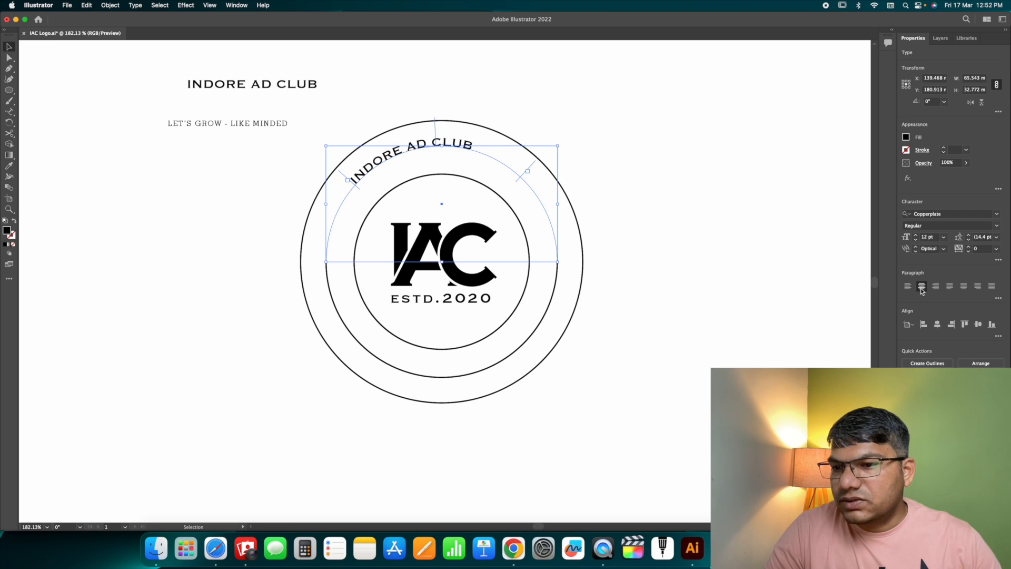
drag(435, 131, 441, 129)
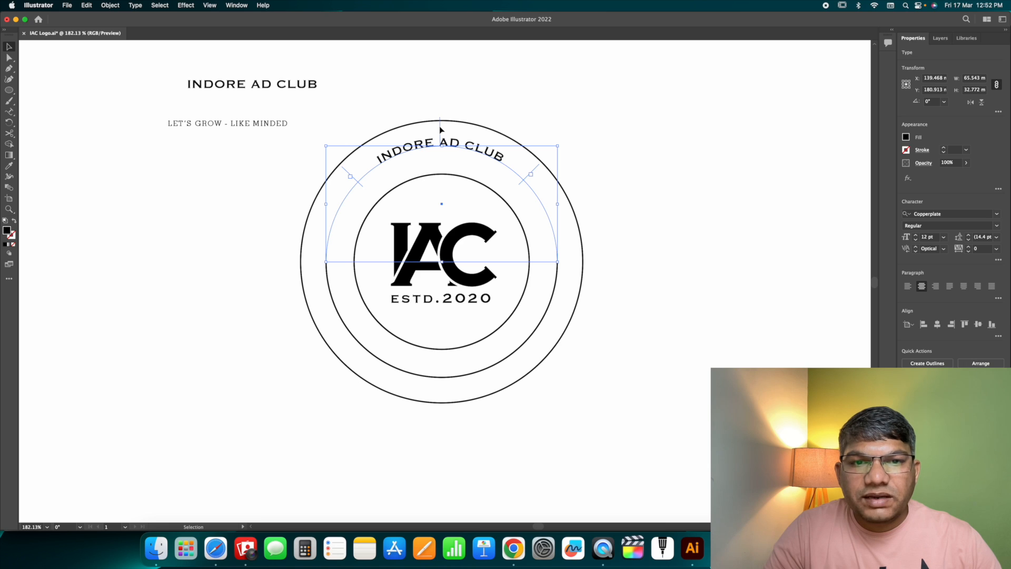
- Copy the full wording of the straight LET'S GROW - LIKE MINDED text and leave text editing
click(241, 127)
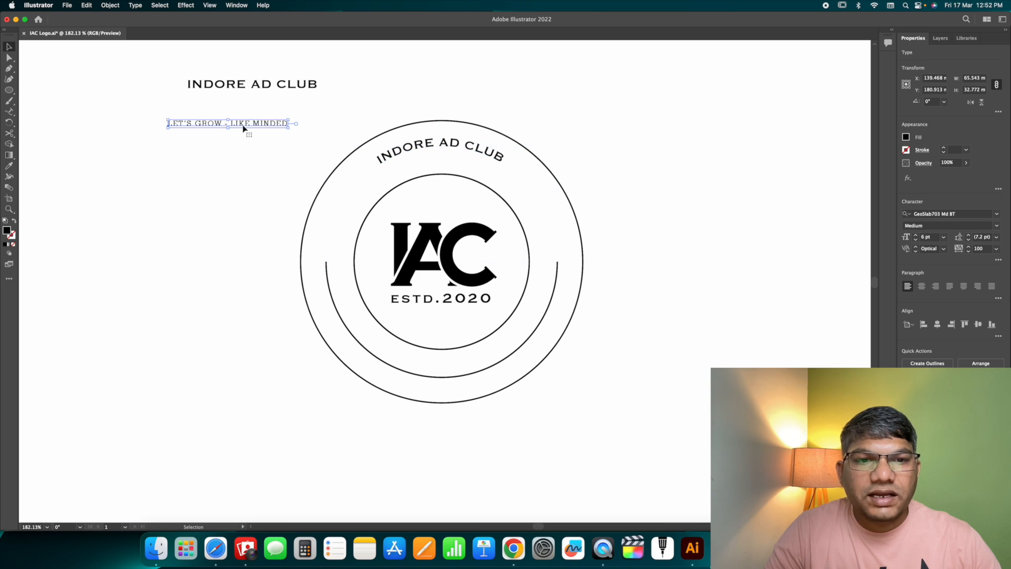
double_click(242, 123)
triple_click(242, 123)
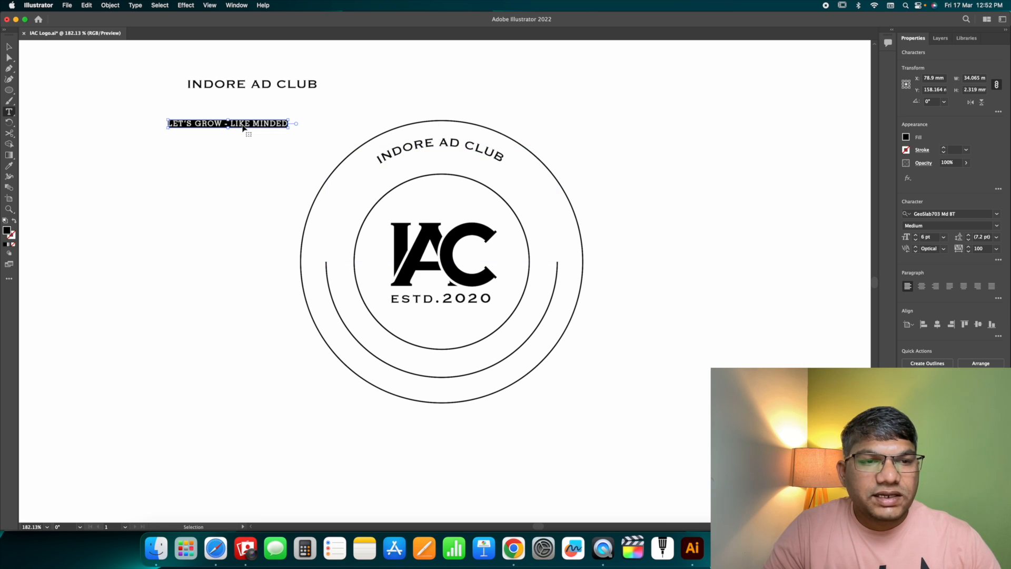
key(Escape)
click(234, 156)
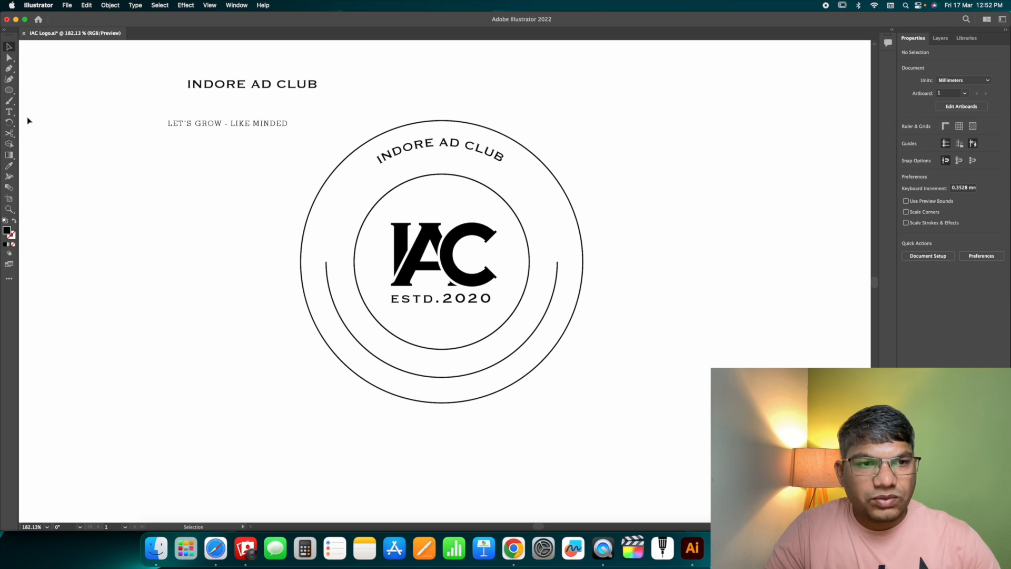
- Place the LET'S GROW - LIKE MINDED wording along the lower arc with the Type on a Path tool
drag(10, 112, 65, 125)
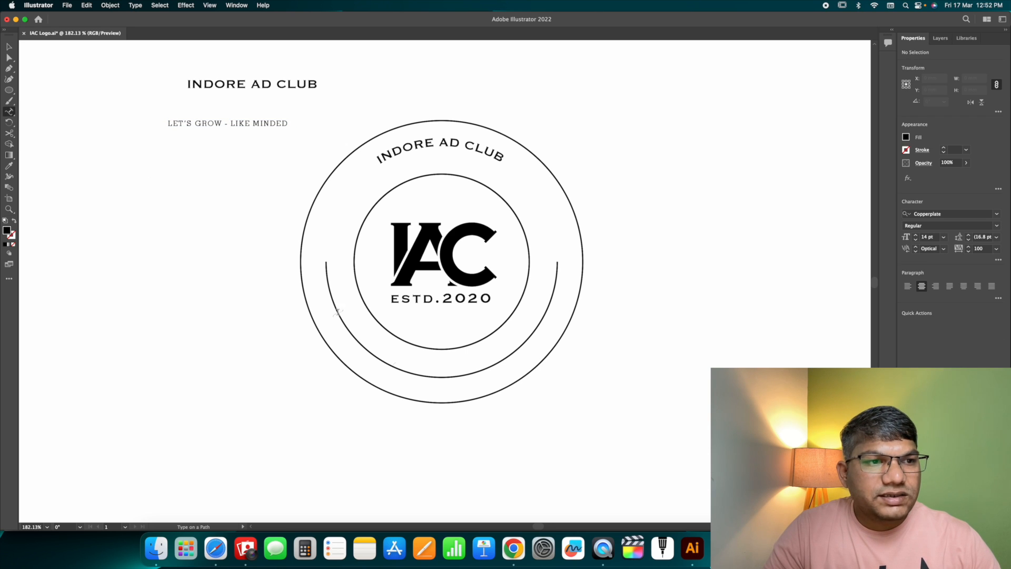
click(453, 377)
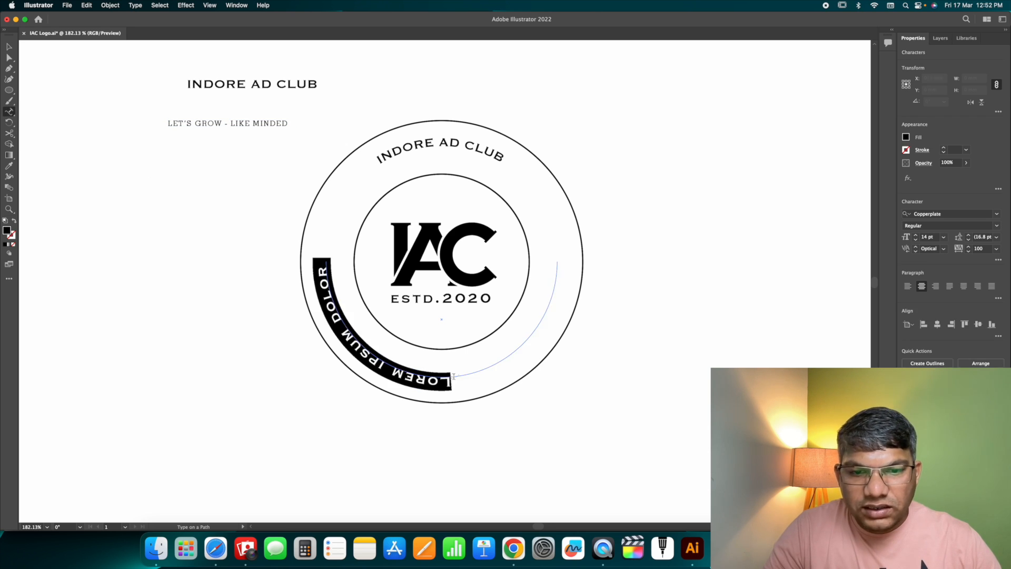
text(LET’S GROW - LIKE MINDED)
key(Escape)
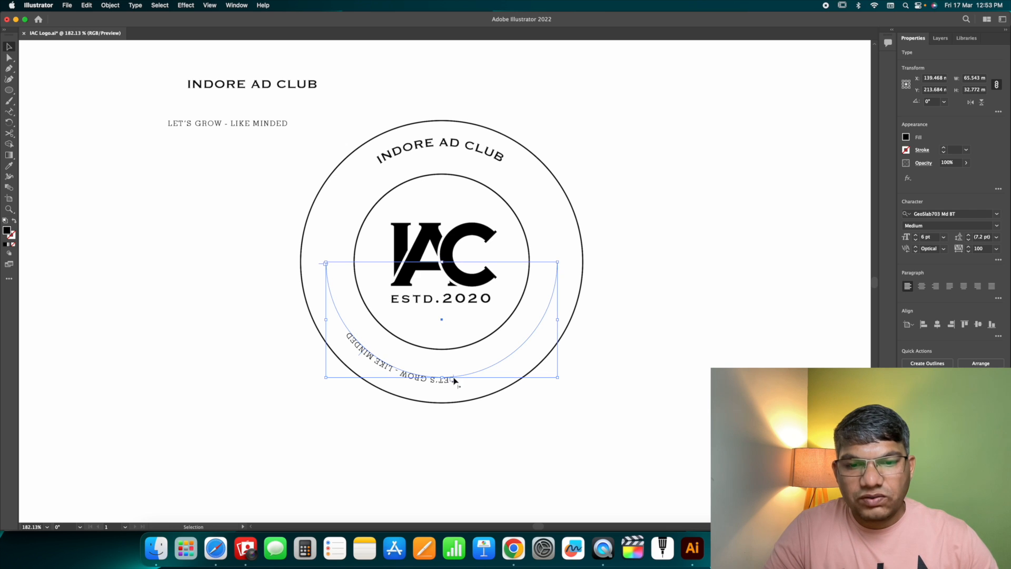
- Centre-align the curved tagline and slide it to the middle of the lower arc
click(922, 287)
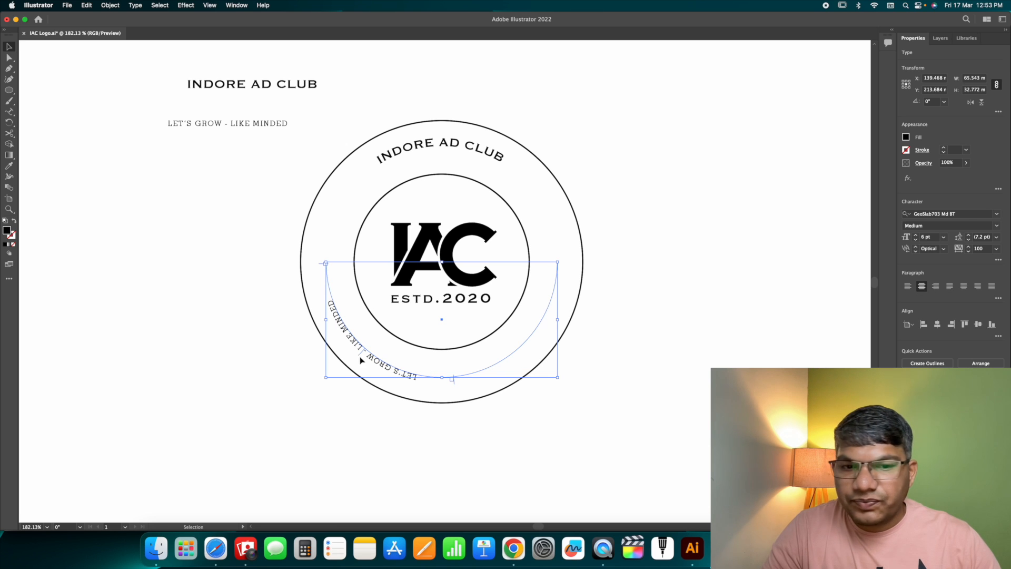
drag(361, 358, 444, 384)
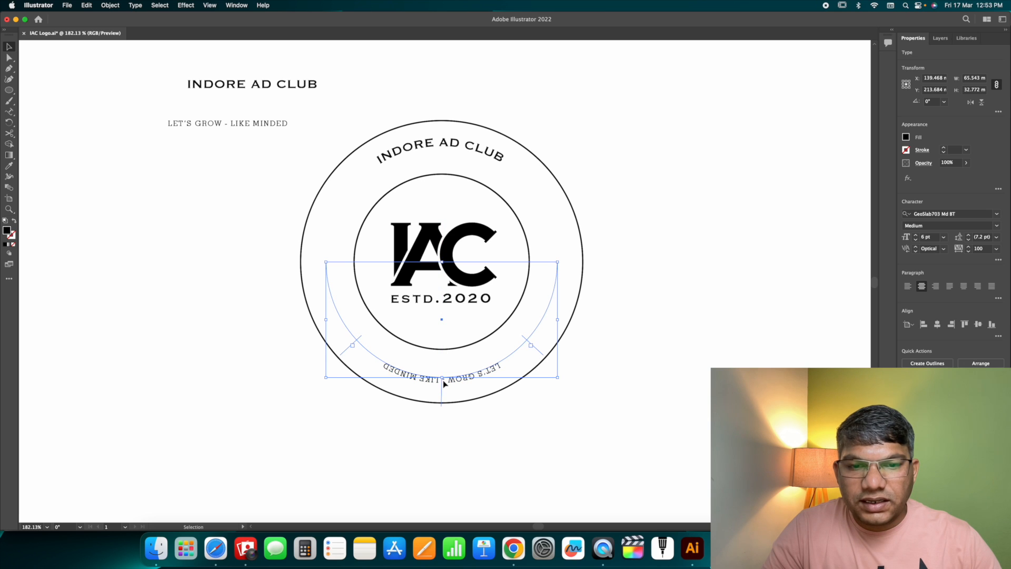
click(612, 320)
- Extend the tagline's start and end brackets to the right and left ends of the lower arc
click(480, 378)
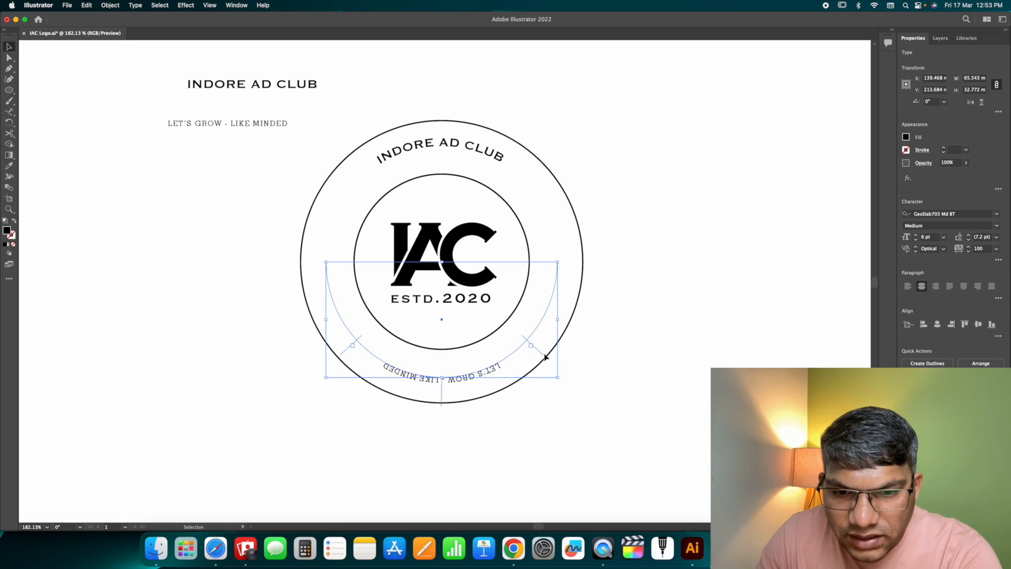
key(t)
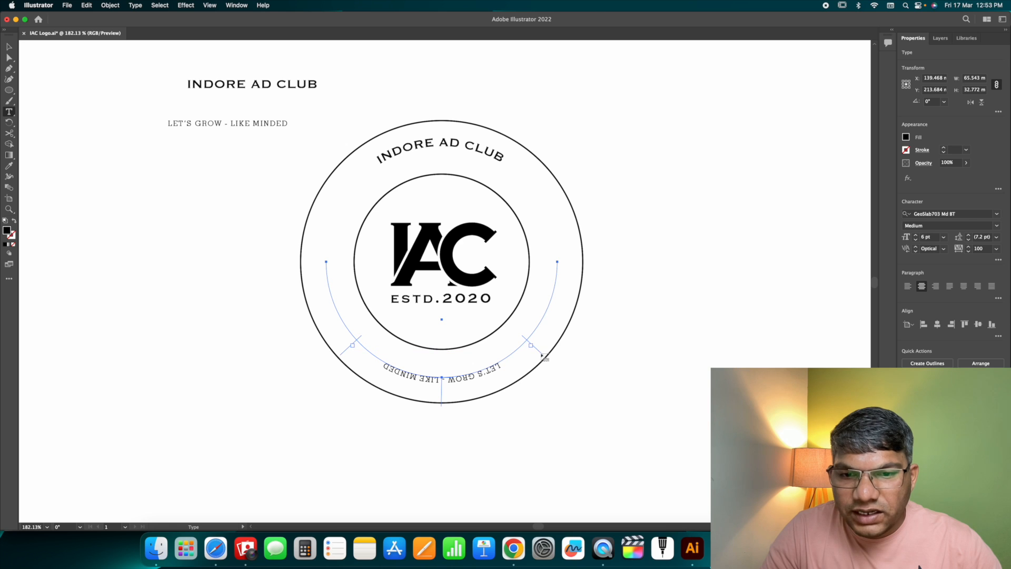
key(v)
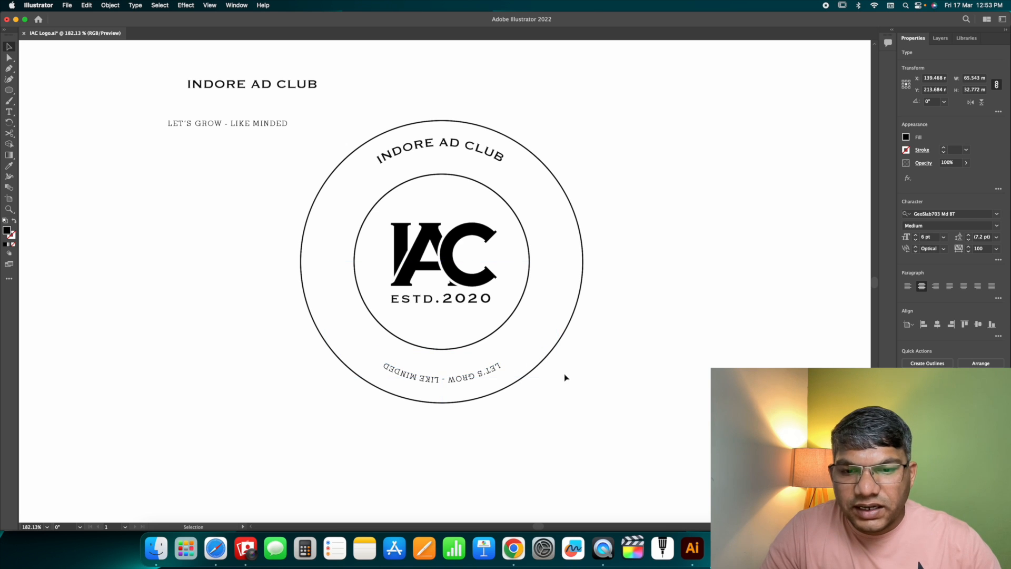
click(577, 379)
click(505, 363)
drag(544, 359, 568, 262)
drag(341, 358, 306, 264)
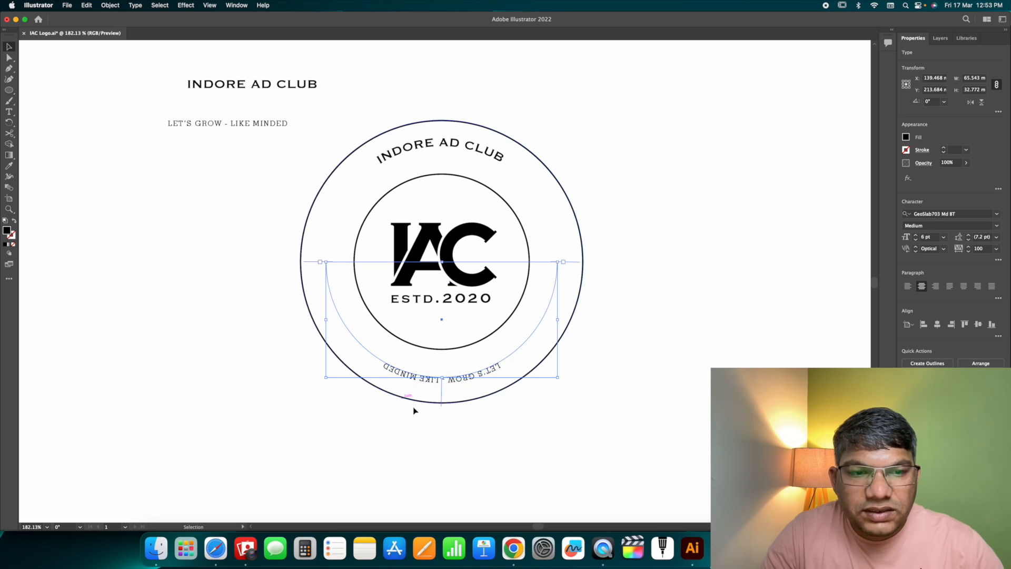
- Extend the curved INDORE AD CLUB text's start and end brackets to the two ends of the upper arc
click(406, 152)
drag(541, 168, 563, 263)
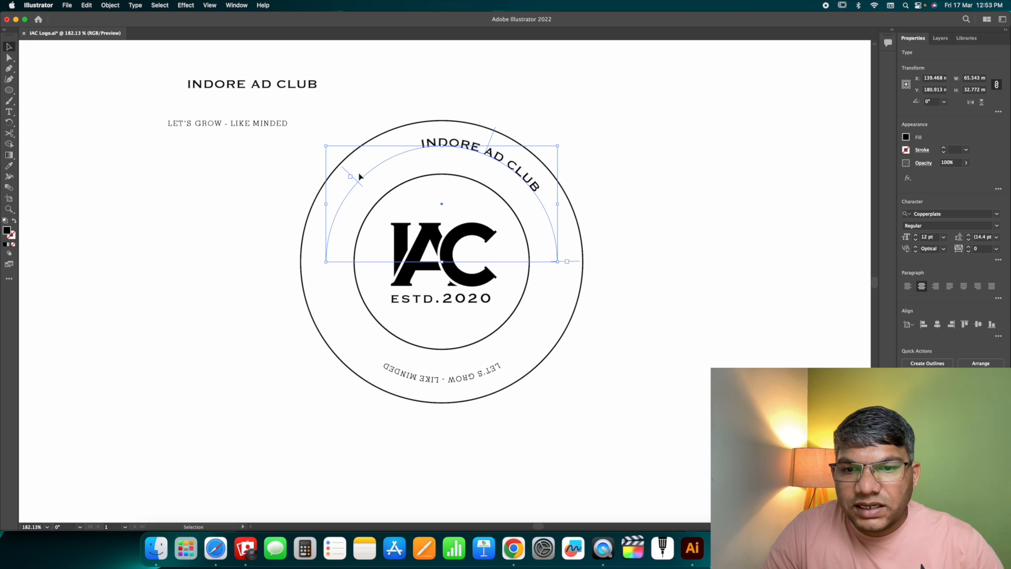
drag(343, 171, 317, 262)
click(260, 217)
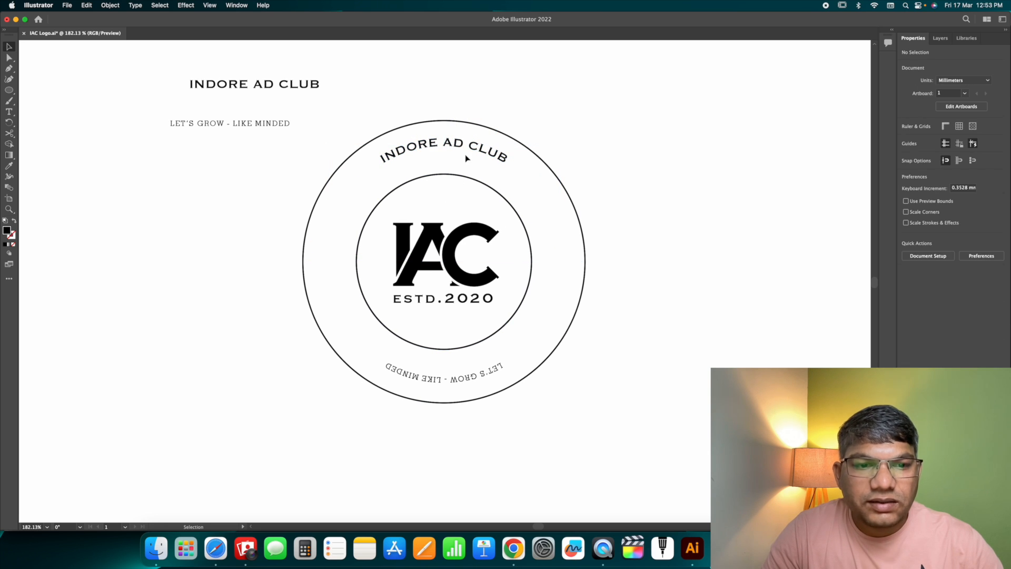
- Set Align to Path to Center in the Type on a Path options for both the curved club name and the curved tagline
click(462, 162)
shift+click(495, 377)
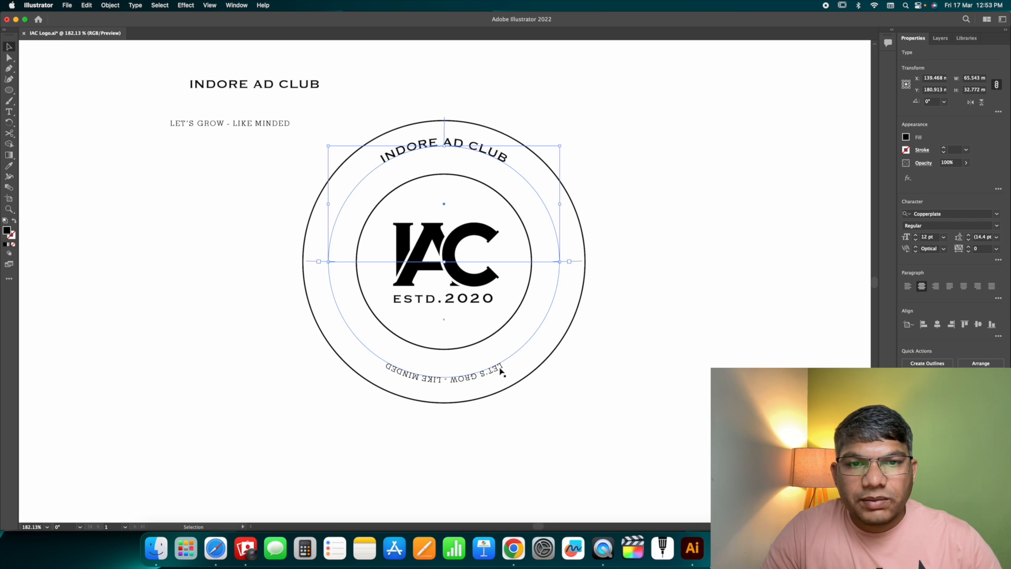
click(134, 7)
mouse_move(189, 100)
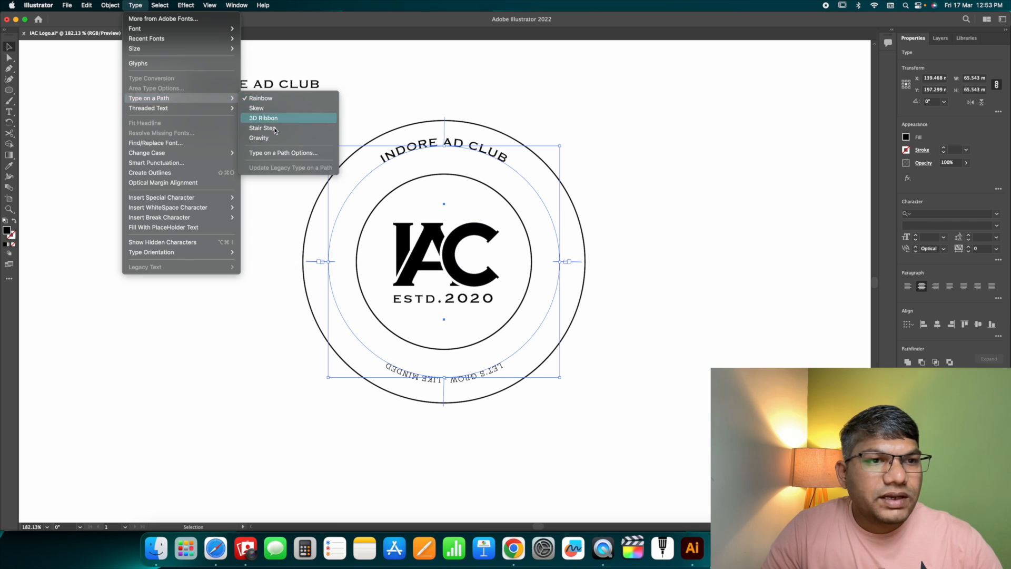
click(304, 151)
click(760, 114)
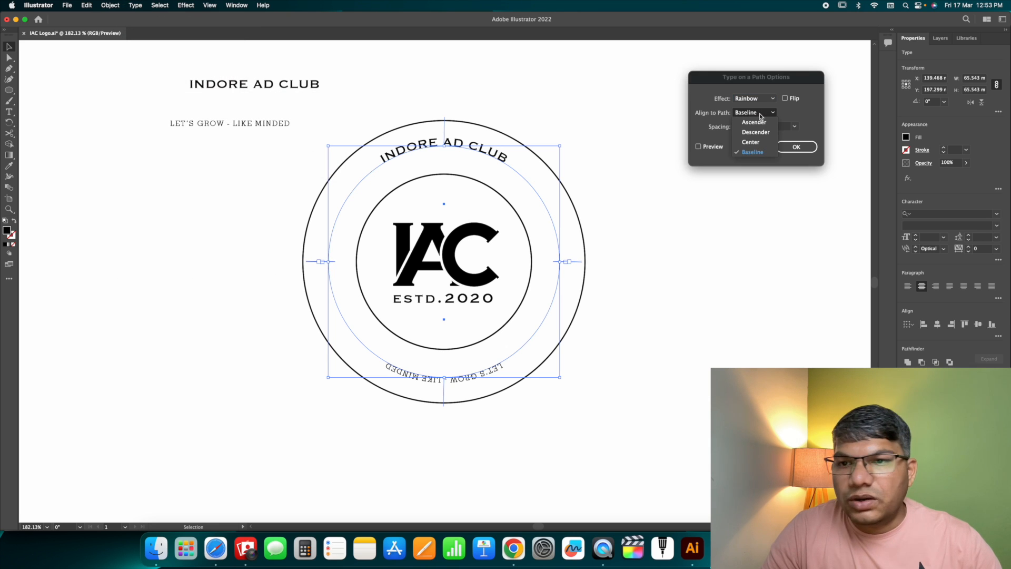
click(760, 143)
click(710, 149)
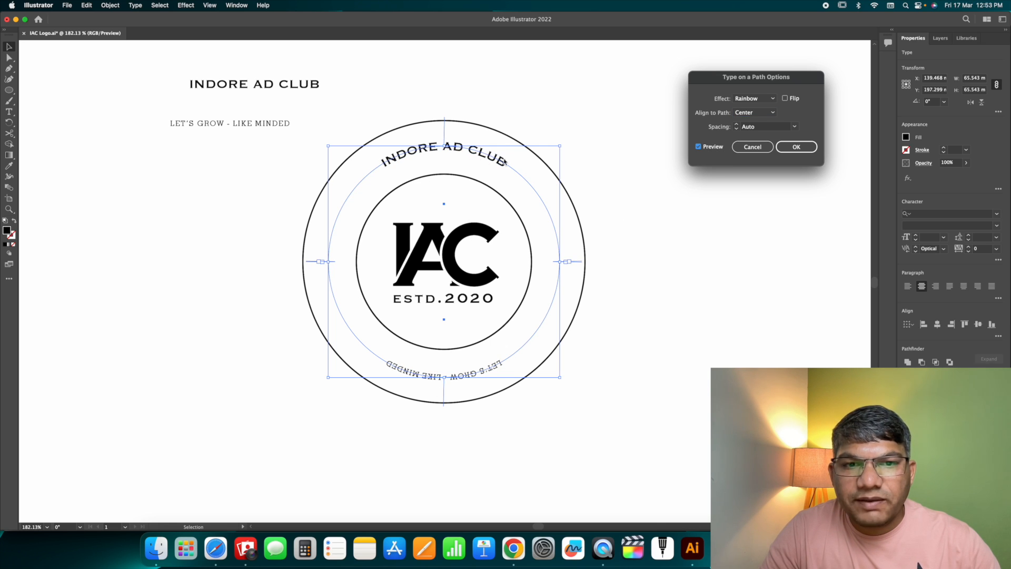
click(789, 152)
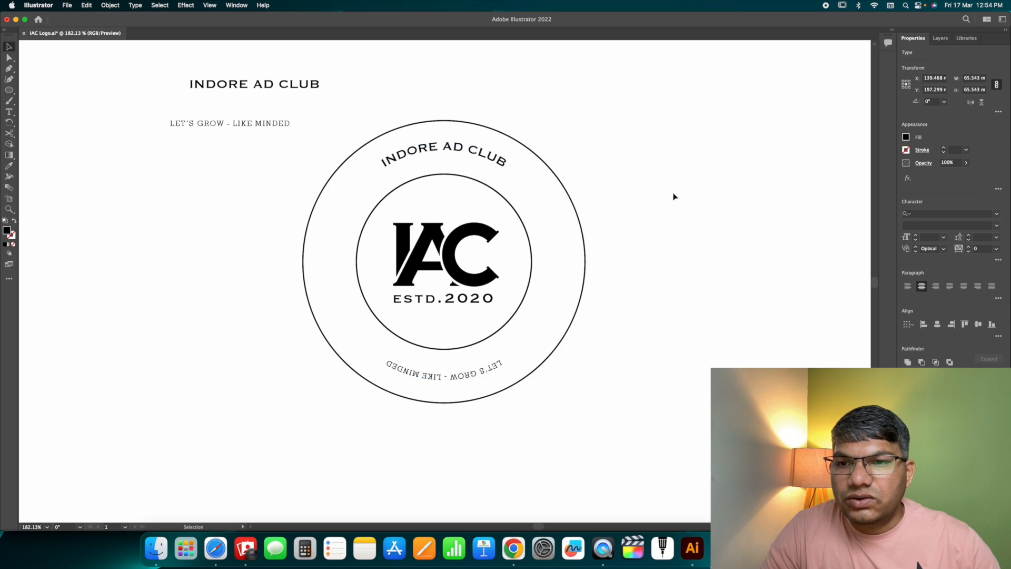
click(672, 194)
- Flip the curved LET'S GROW - LIKE MINDED tagline on its path so it reads upright along the lower arc
click(490, 162)
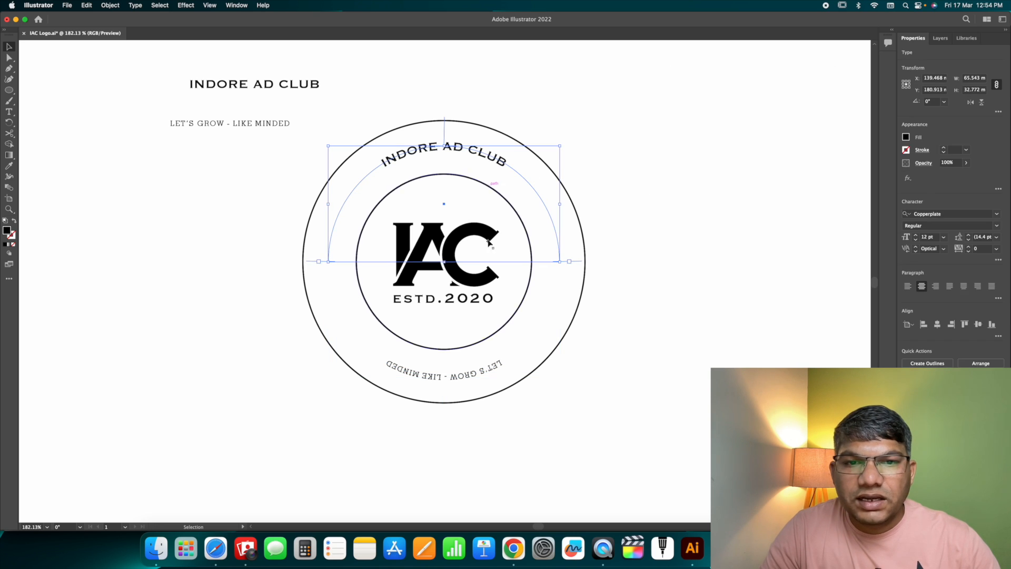
click(500, 368)
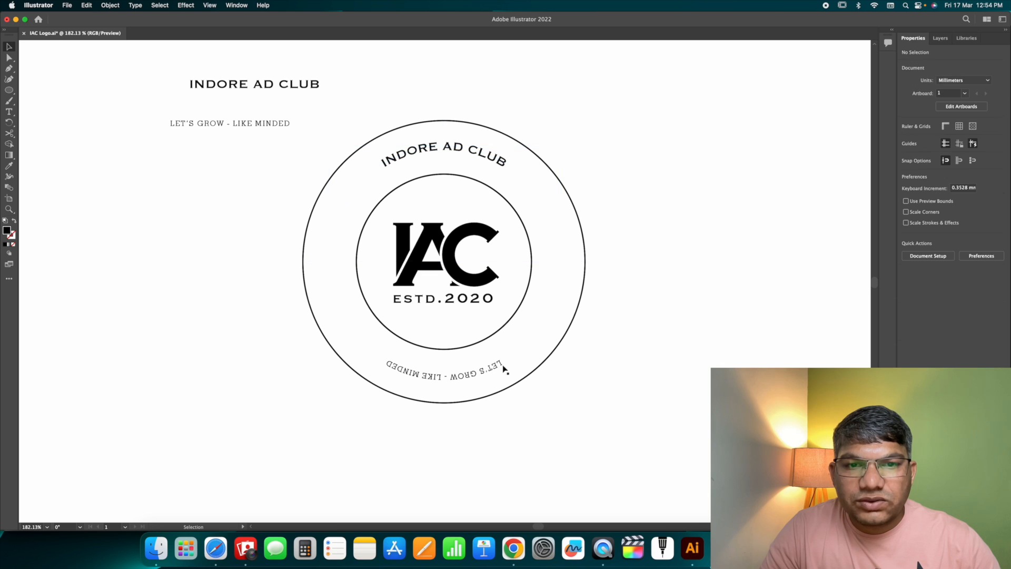
click(439, 378)
click(110, 5)
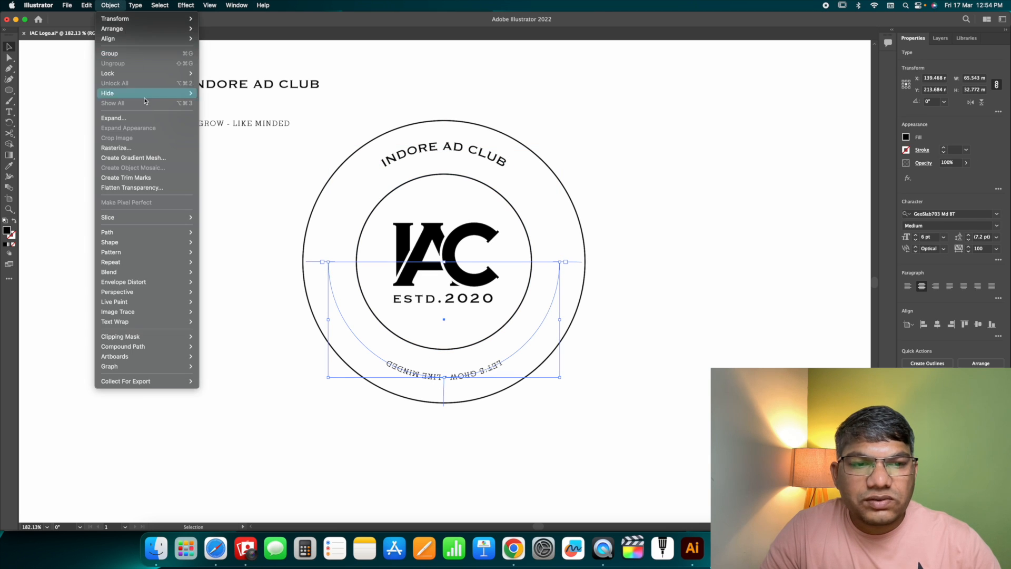
mouse_move(136, 6)
mouse_move(192, 99)
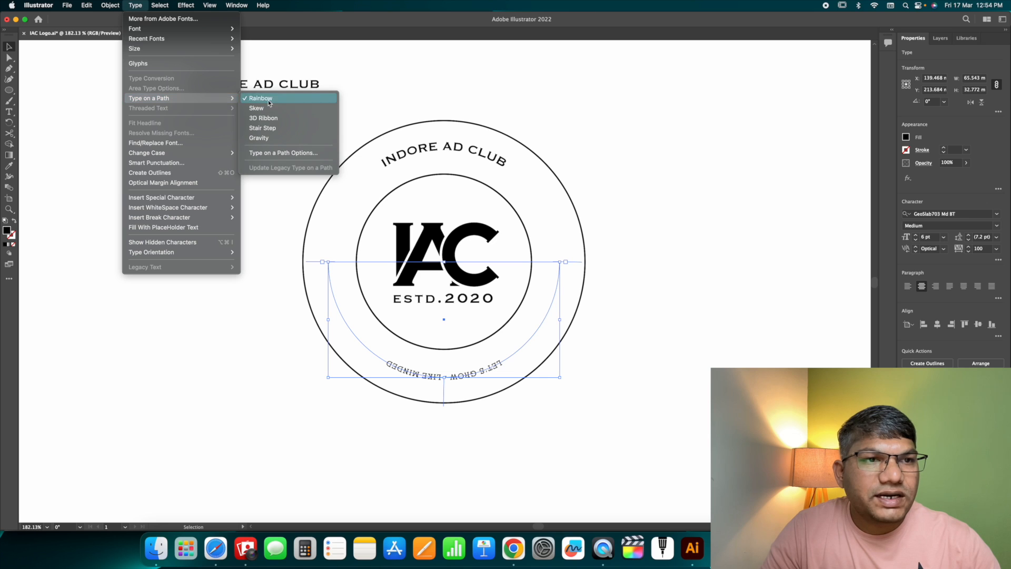
click(289, 154)
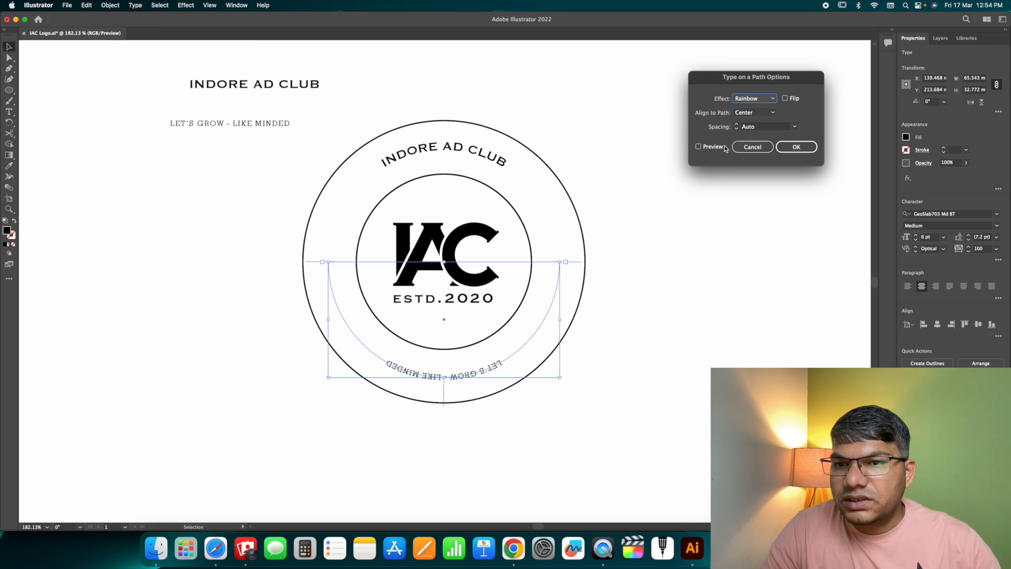
click(785, 99)
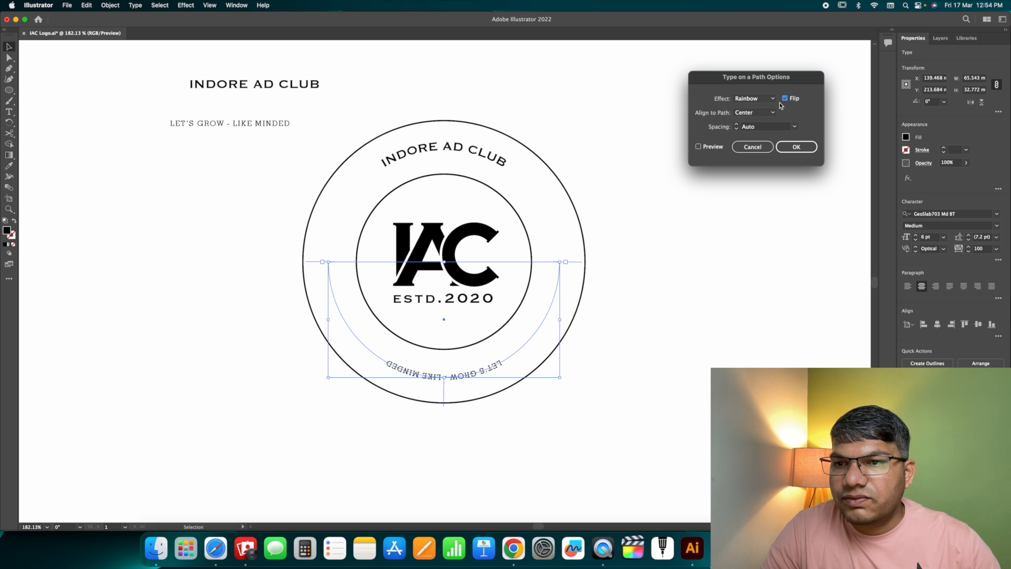
click(699, 147)
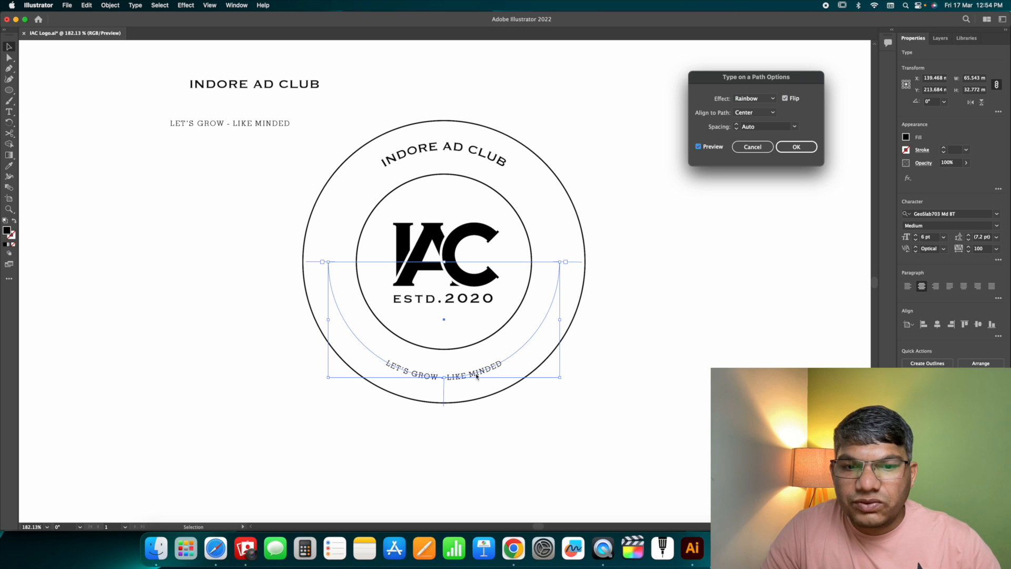
click(791, 148)
click(713, 211)
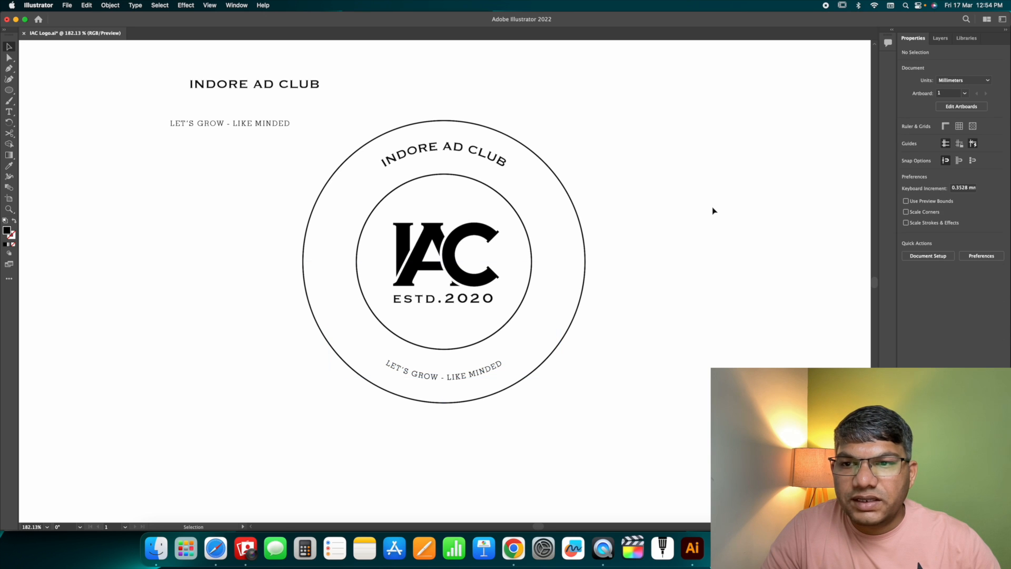
- Set the font size of the curved INDORE AD CLUB text to 24 pt
click(503, 164)
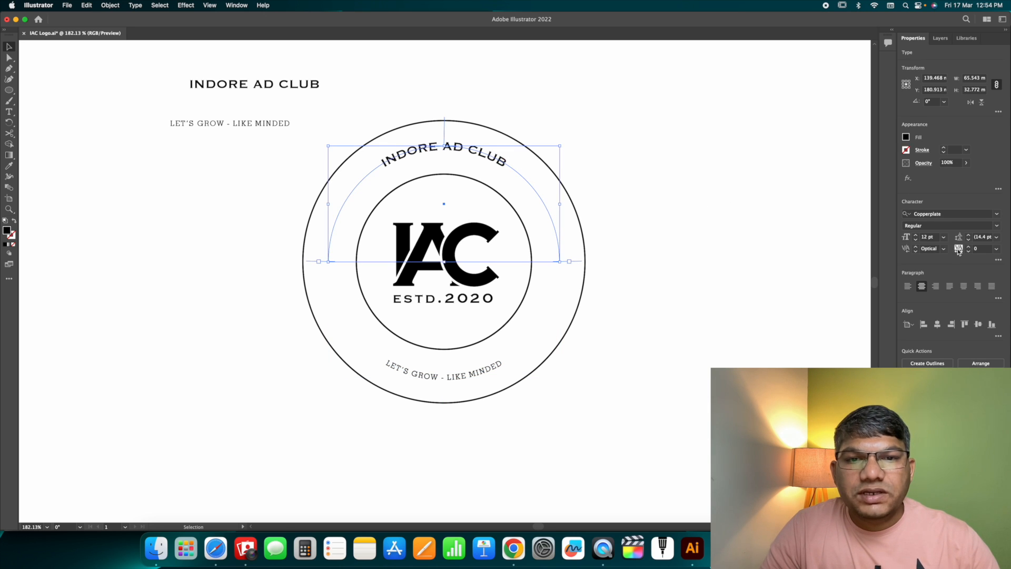
click(945, 238)
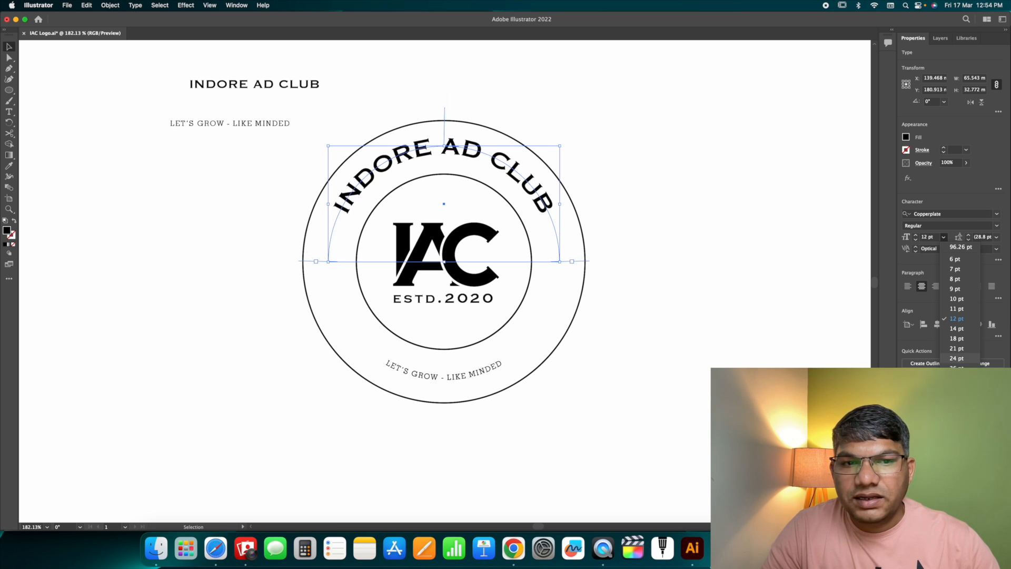
click(960, 359)
click(508, 372)
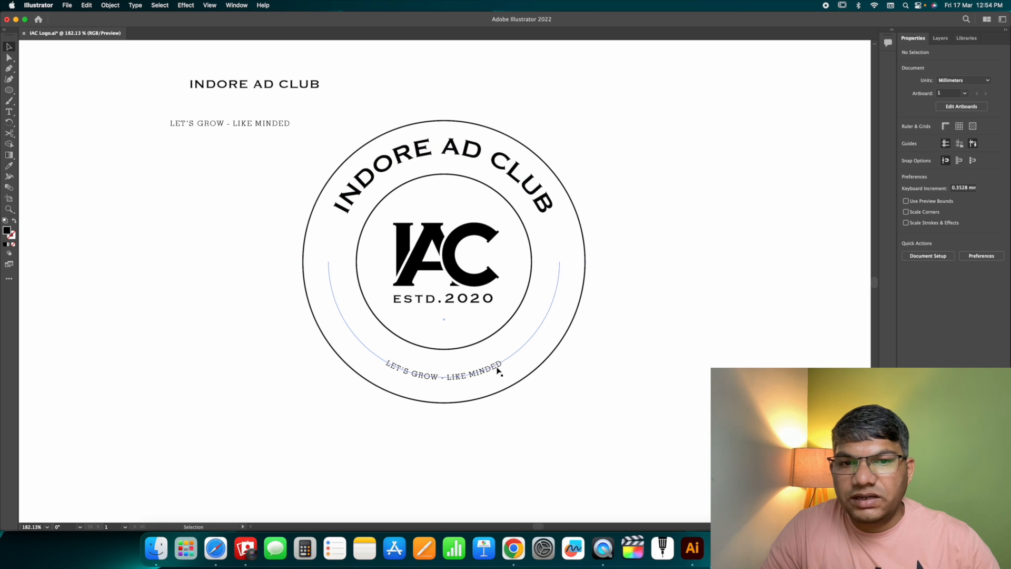
- Set the curved tagline's font size to 12 pt and widen its letter tracking
click(499, 373)
click(943, 237)
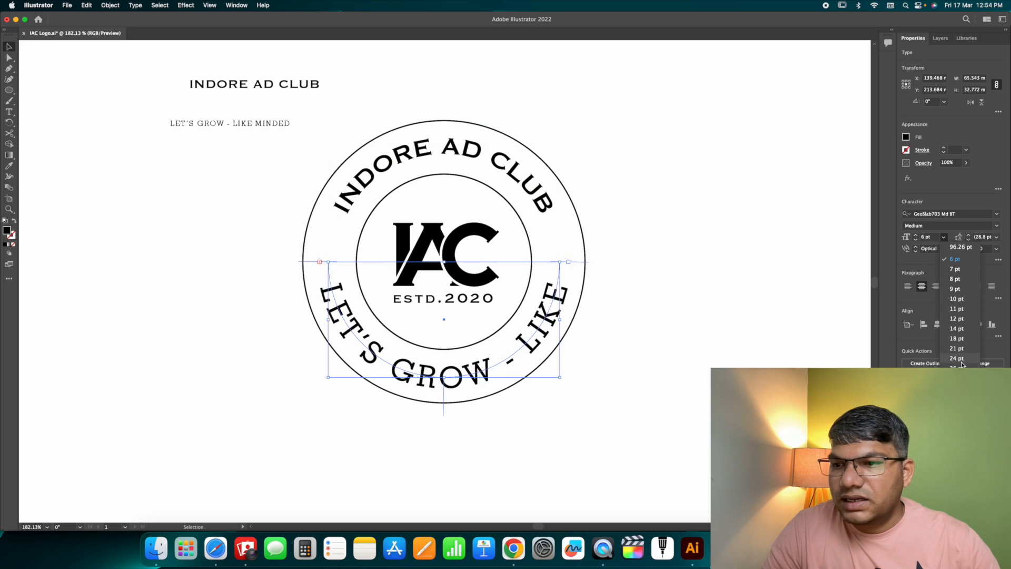
click(963, 319)
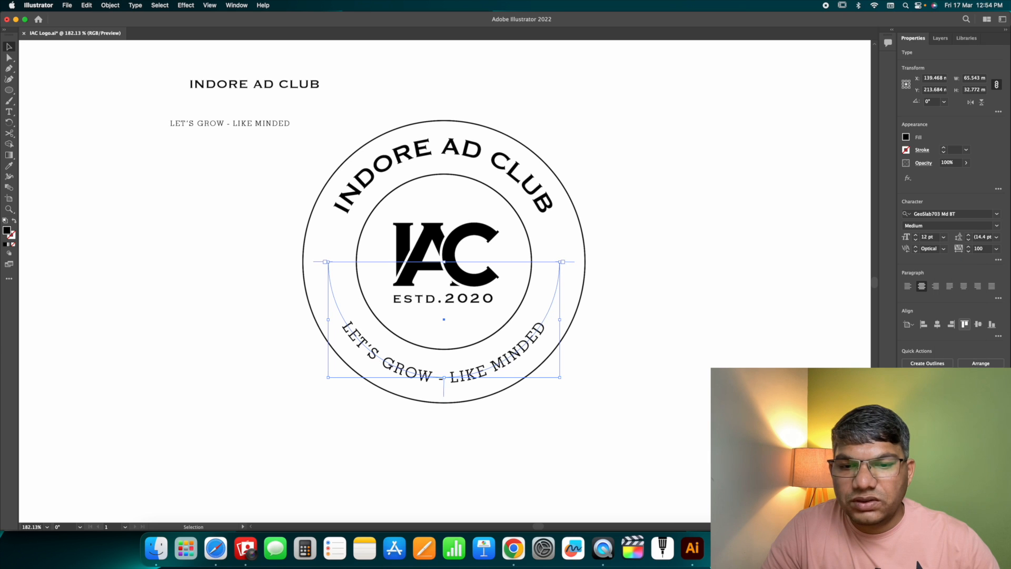
click(996, 248)
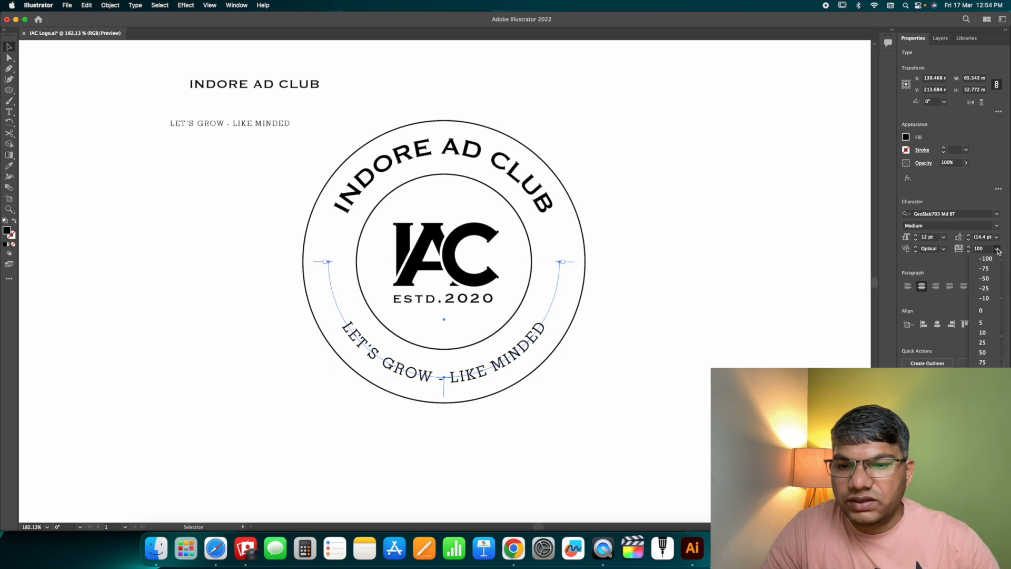
click(983, 372)
click(666, 249)
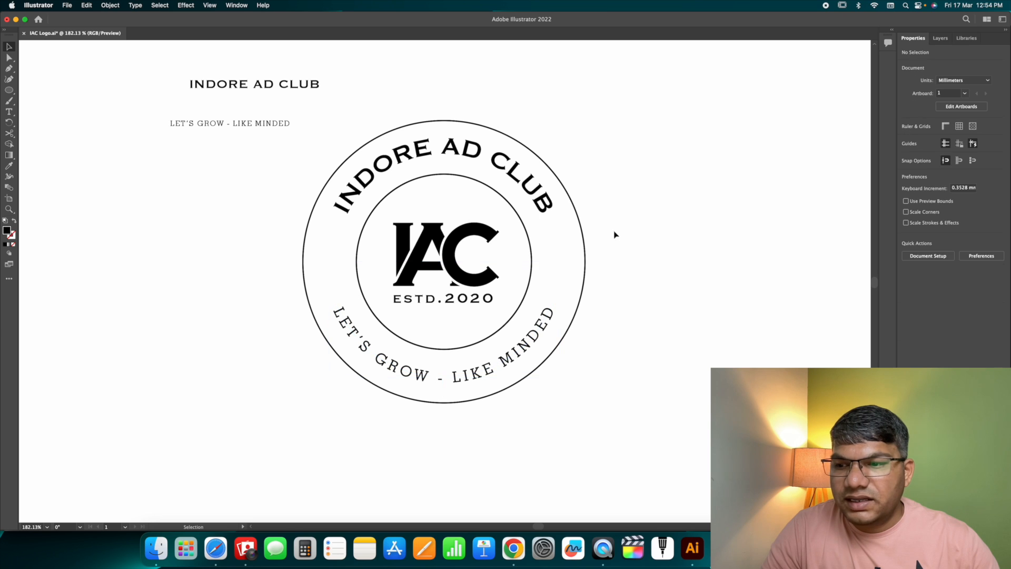
- Widen the letter tracking of the curved INDORE AD CLUB text
click(529, 194)
click(997, 248)
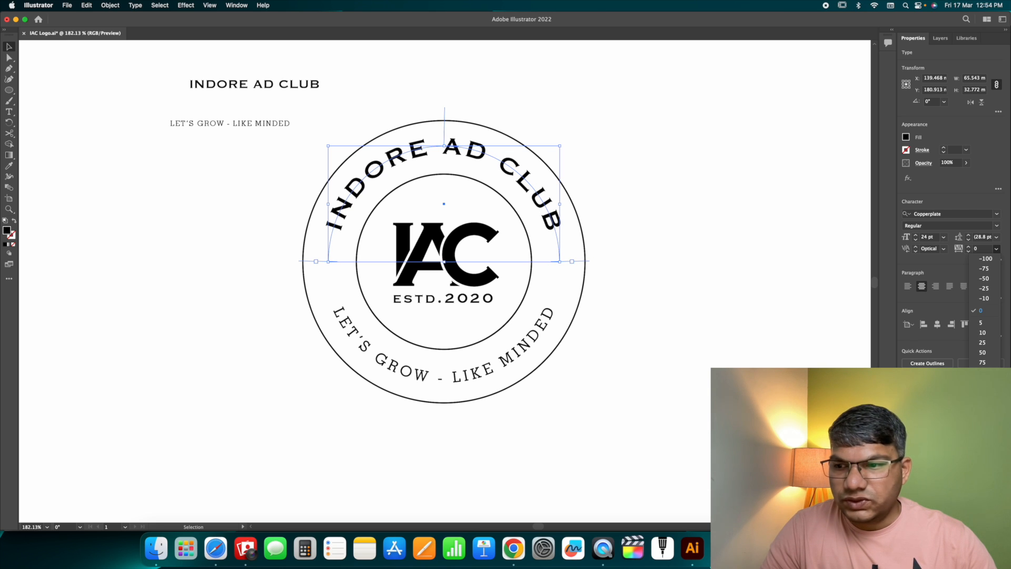
click(692, 212)
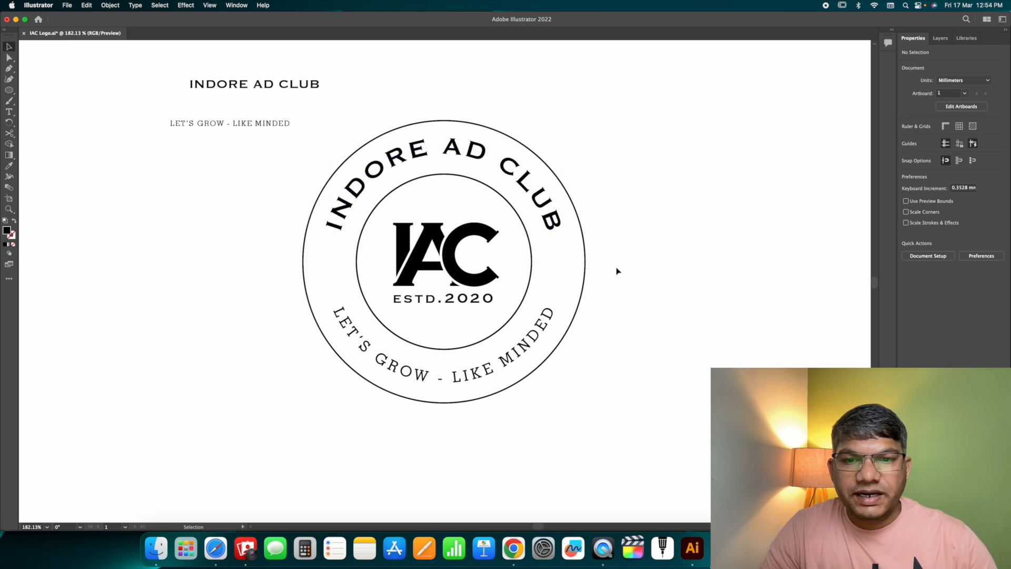
- Create a concentric ring around the inner circle with Offset Path at 1.5 mm
click(461, 179)
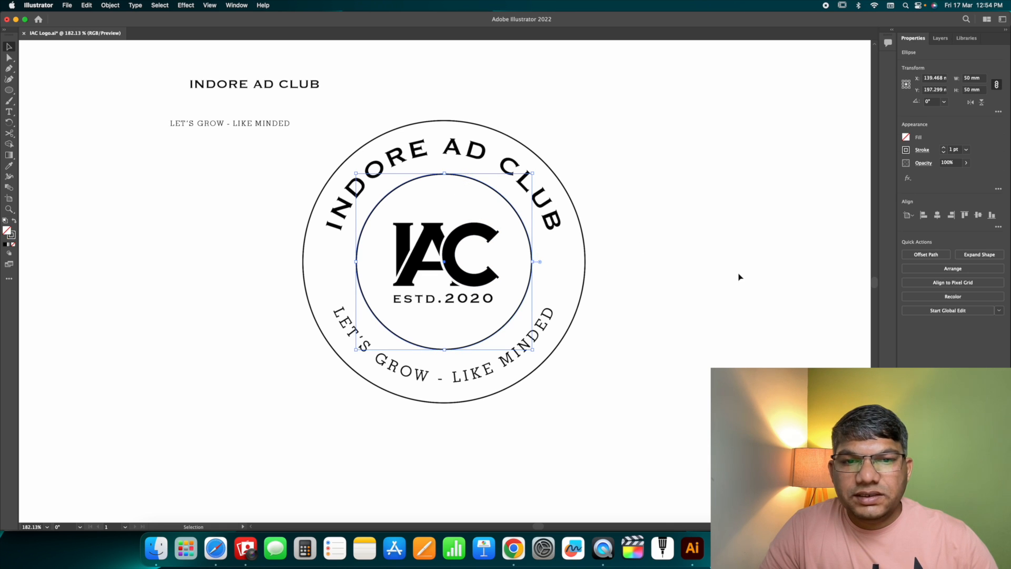
scroll(778, 245, left, 1)
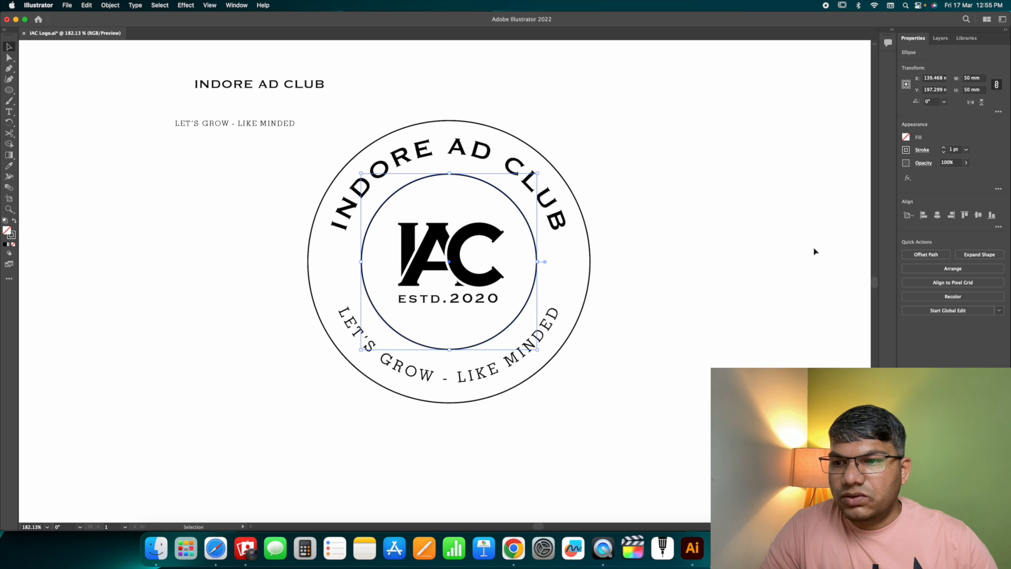
click(916, 256)
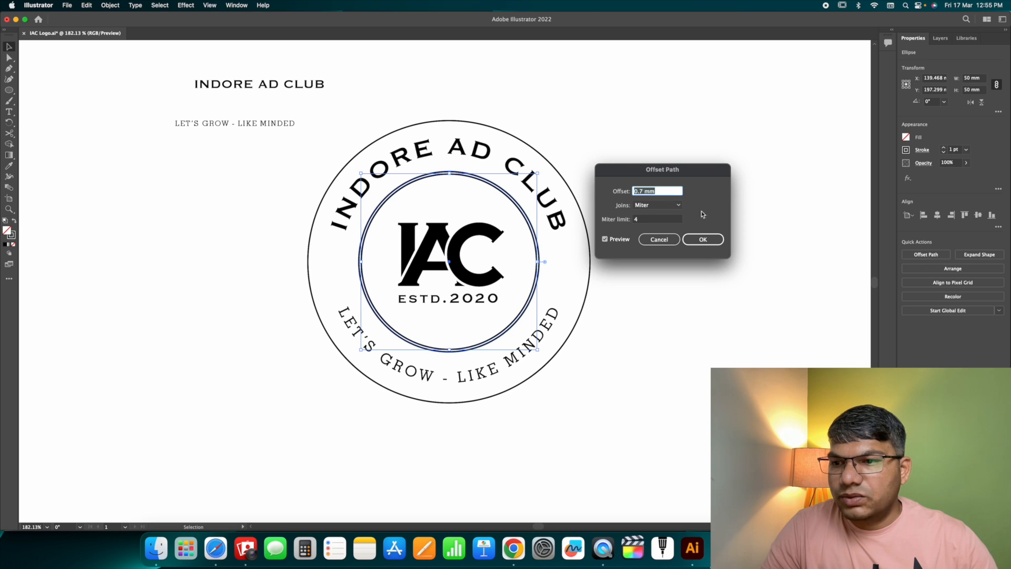
text(3)
key(Tab)
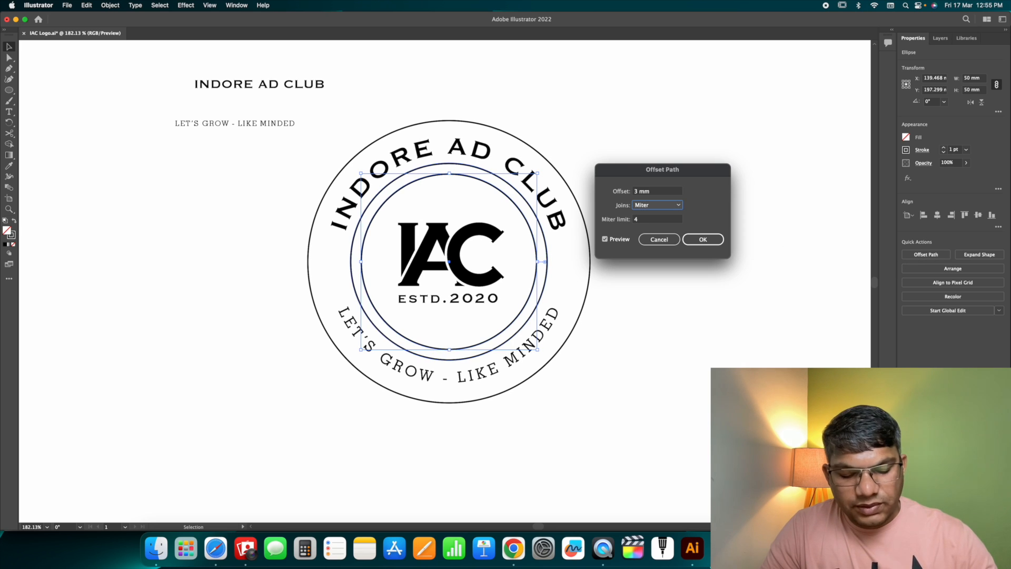
key(shift+Tab)
text(2)
key(Tab)
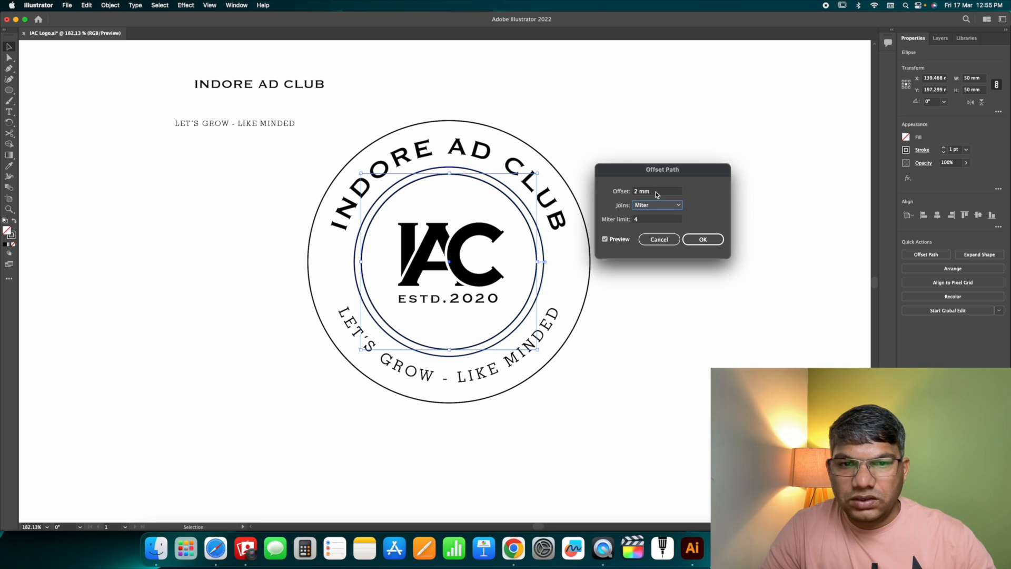
key(shift+Tab)
text(1)
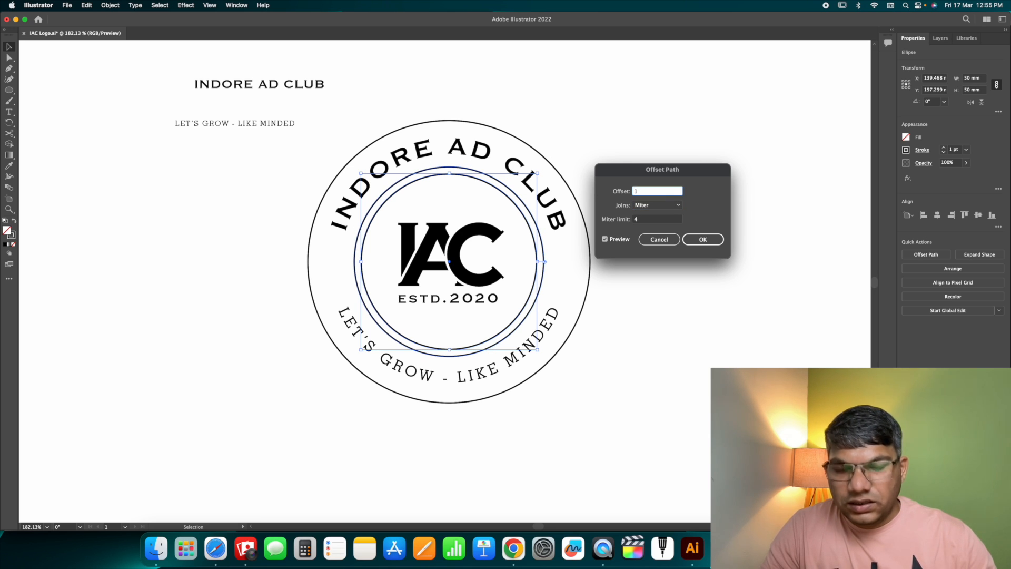
text(.5)
key(Tab)
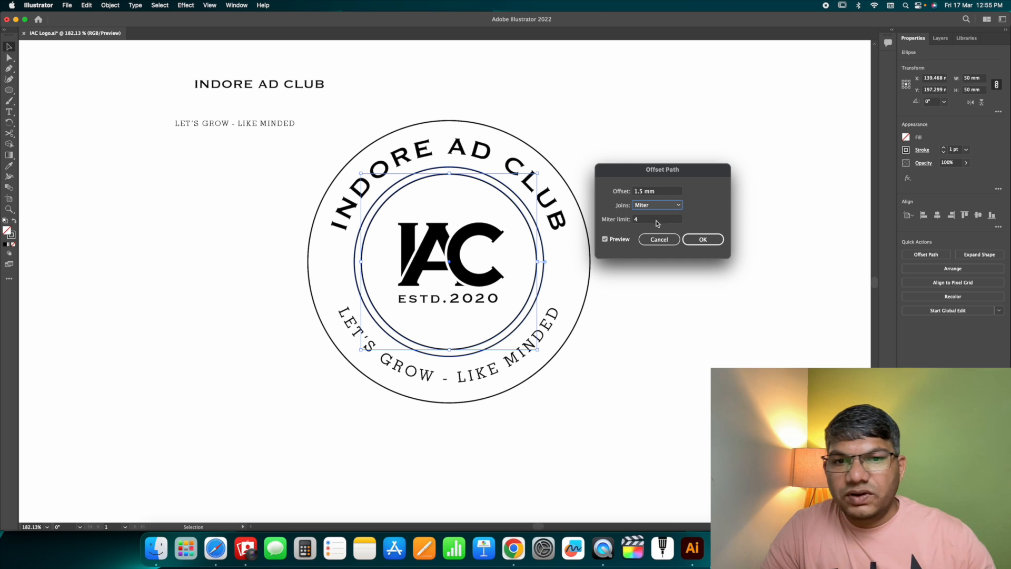
click(703, 241)
- Add a 1.5 mm offset path around the badge's outer circle and deselect it
click(568, 186)
click(926, 254)
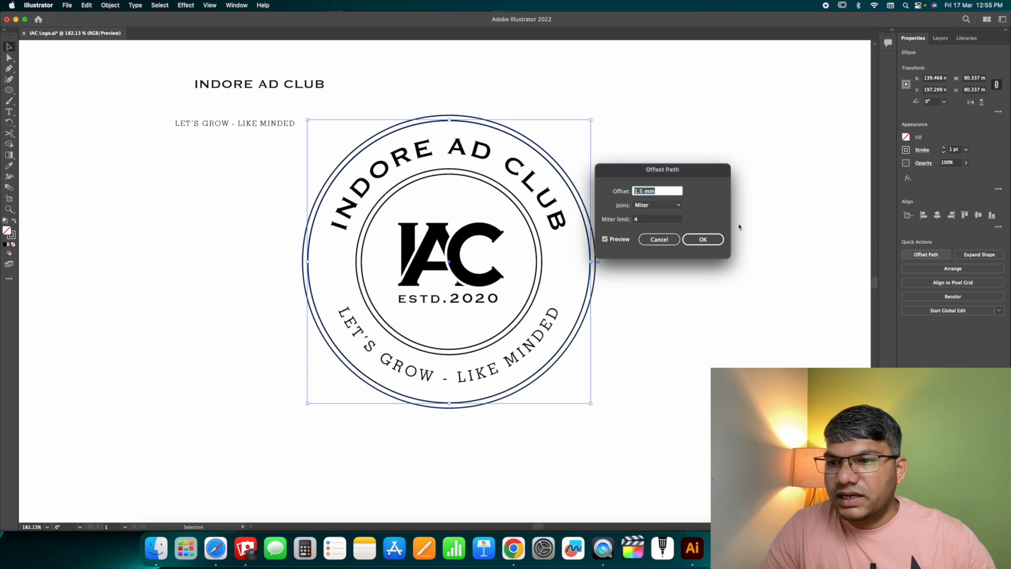
click(704, 240)
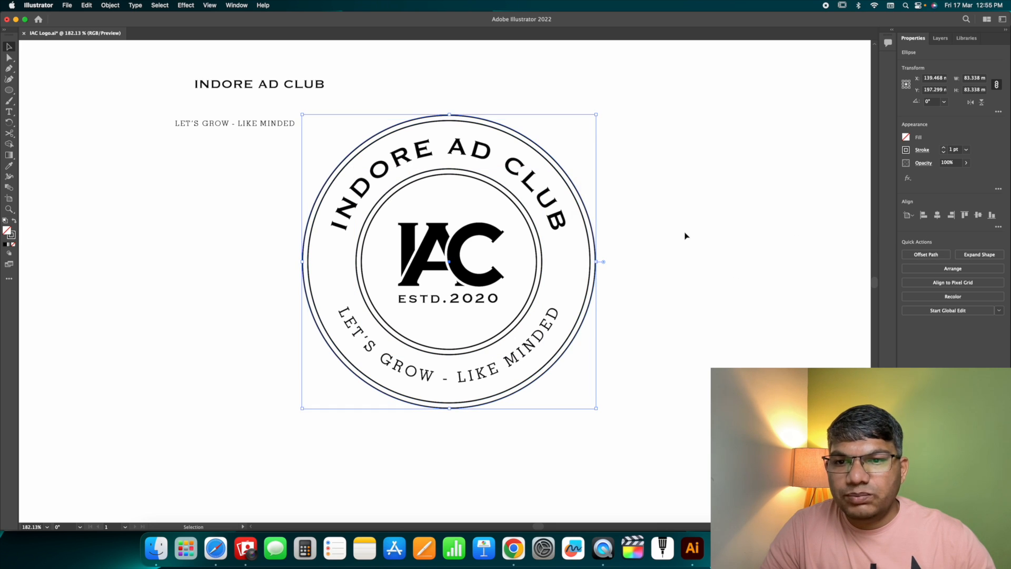
click(684, 236)
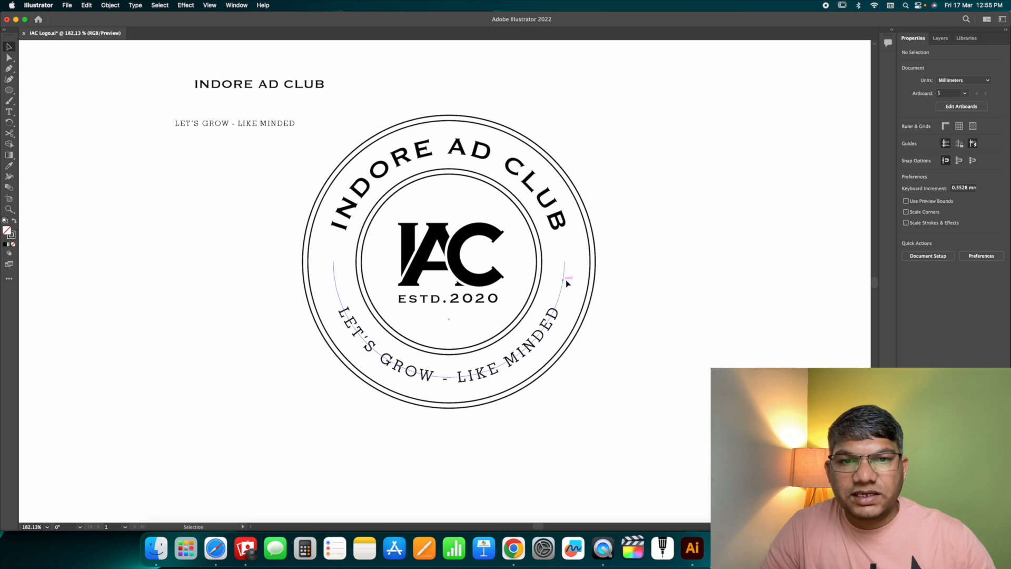
- Draw a five-pointed star about 7 mm wide in the ring's left gap between the curved texts and duplicate it into the right gap
click(8, 90)
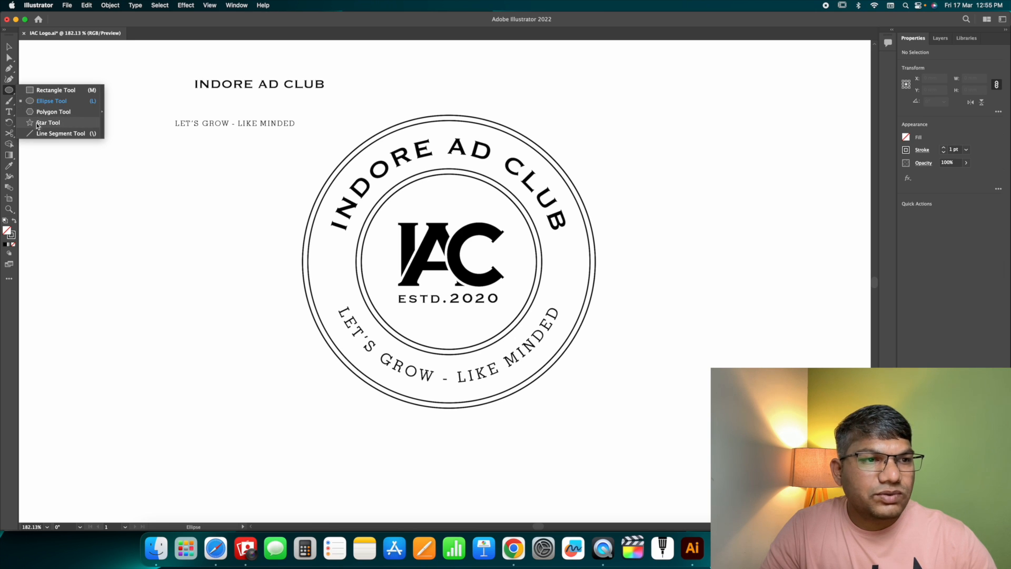
click(45, 123)
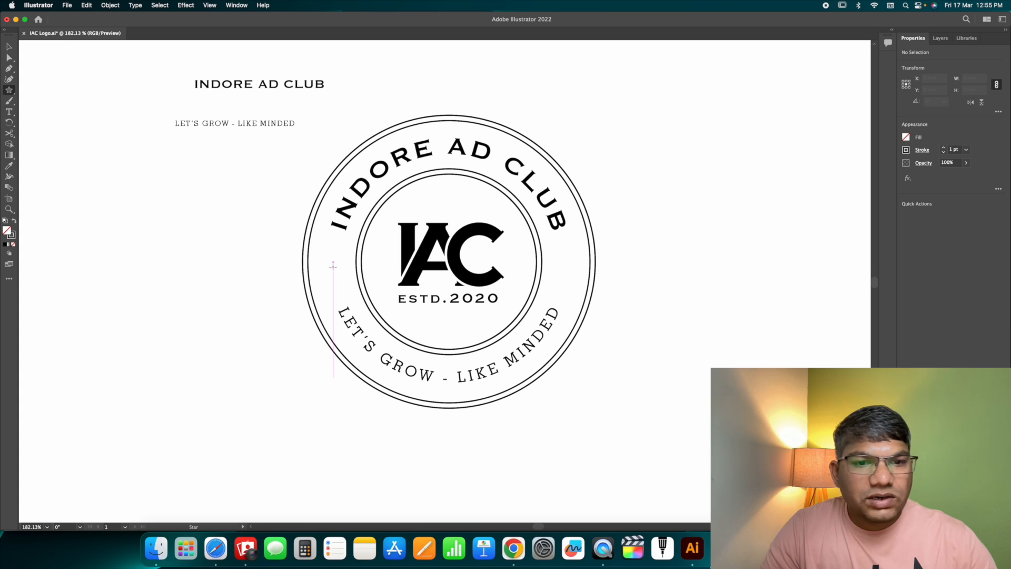
drag(333, 267, 343, 279)
key(v)
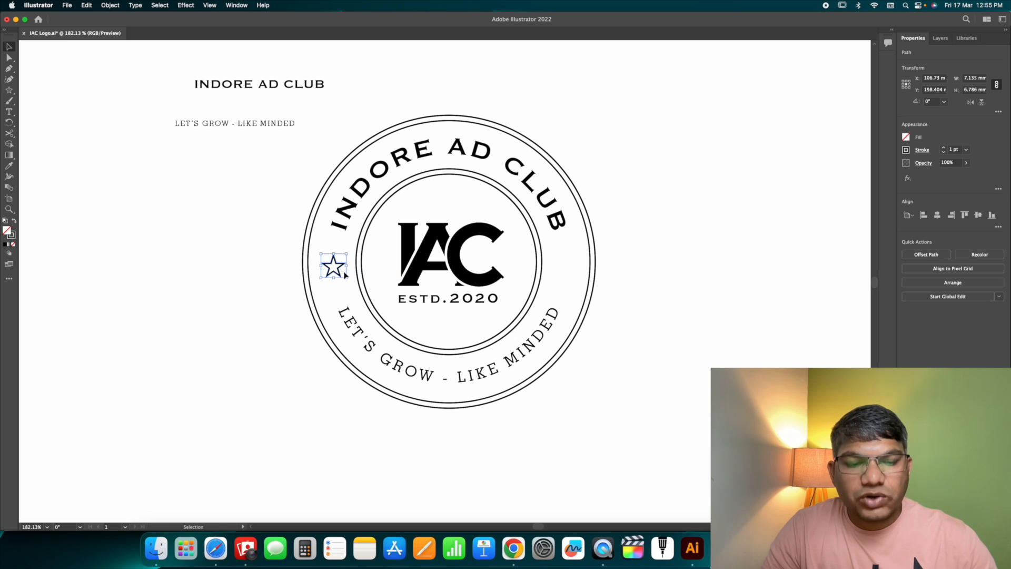
drag(341, 265, 571, 266)
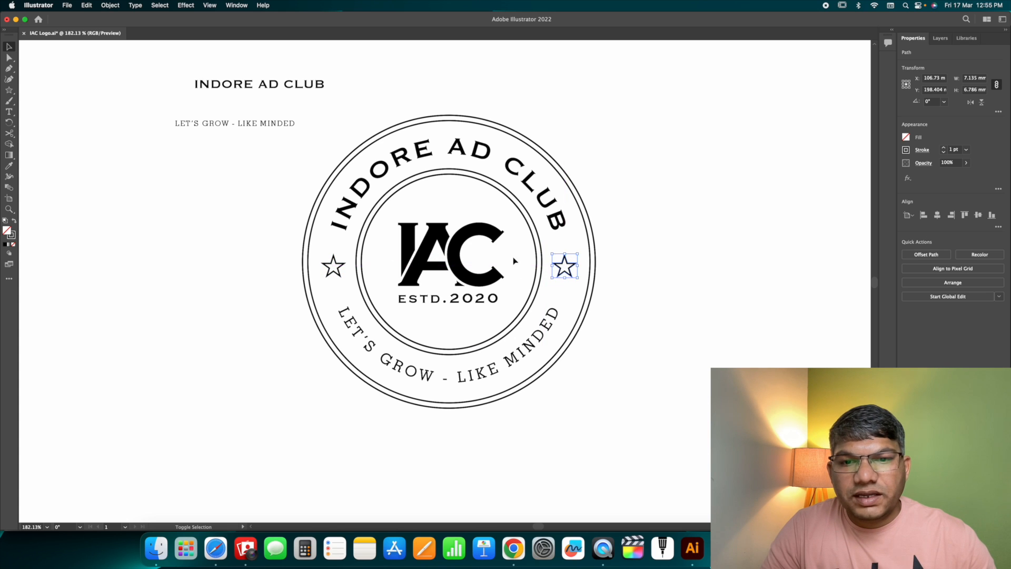
- Swap fill and stroke on both stars so they have a solid black fill and no outline, and deselect them
shift+click(332, 266)
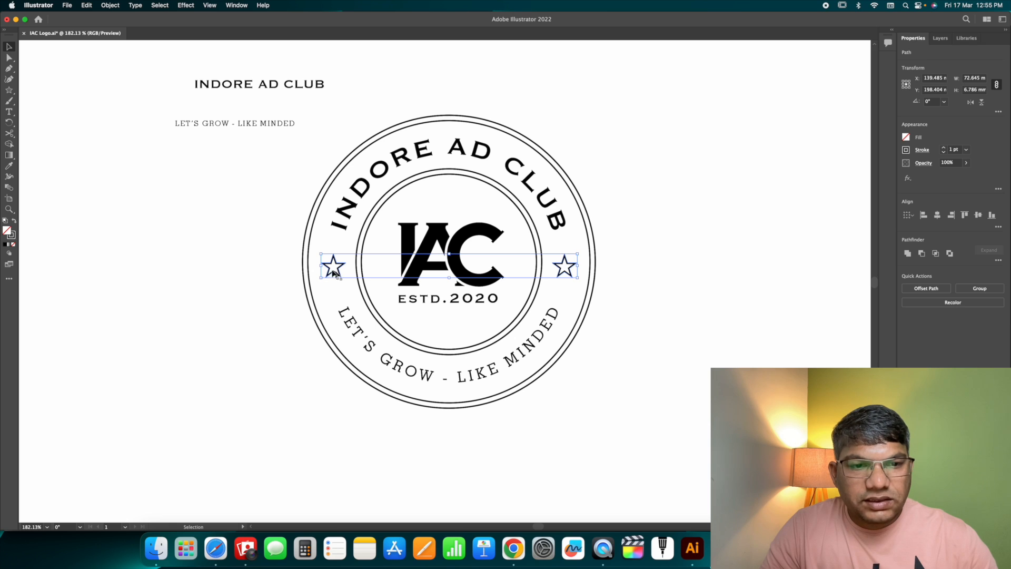
click(14, 223)
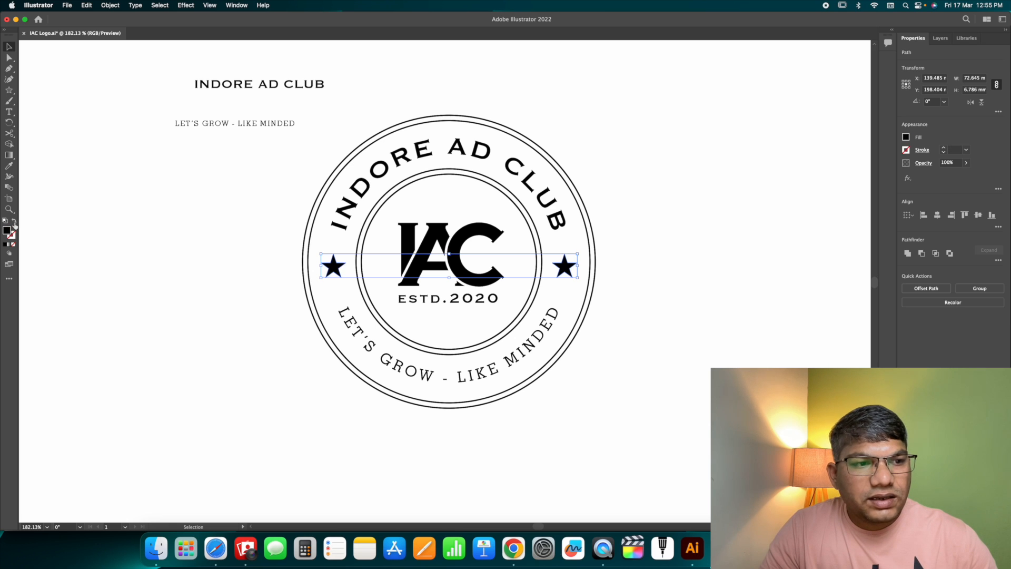
click(167, 237)
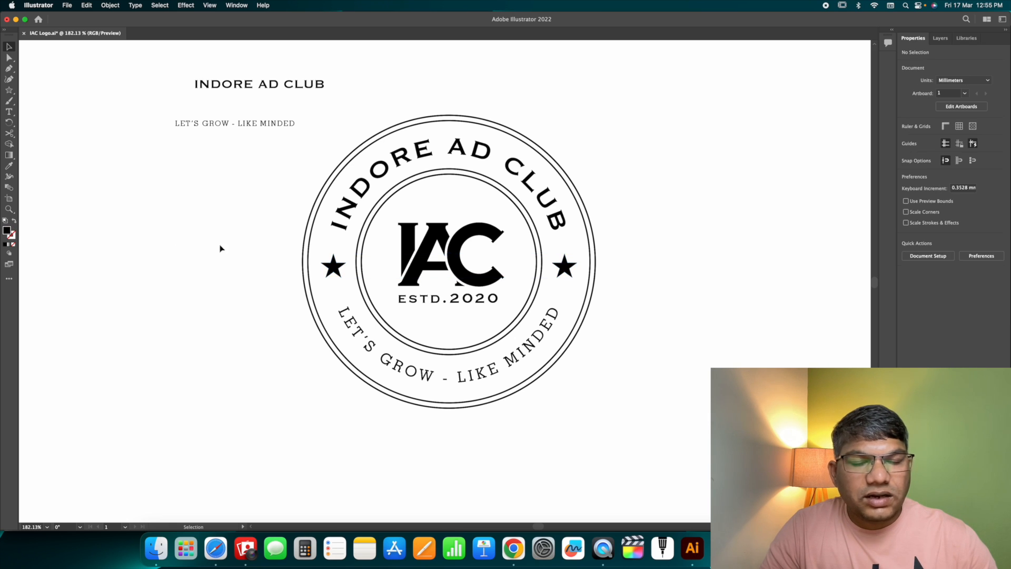
- Delete the two spare straight text lines, INDORE AD CLUB and LET'S GROW - LIKE MINDED, outside the badge
scroll(647, 307, left, 1)
key(a)
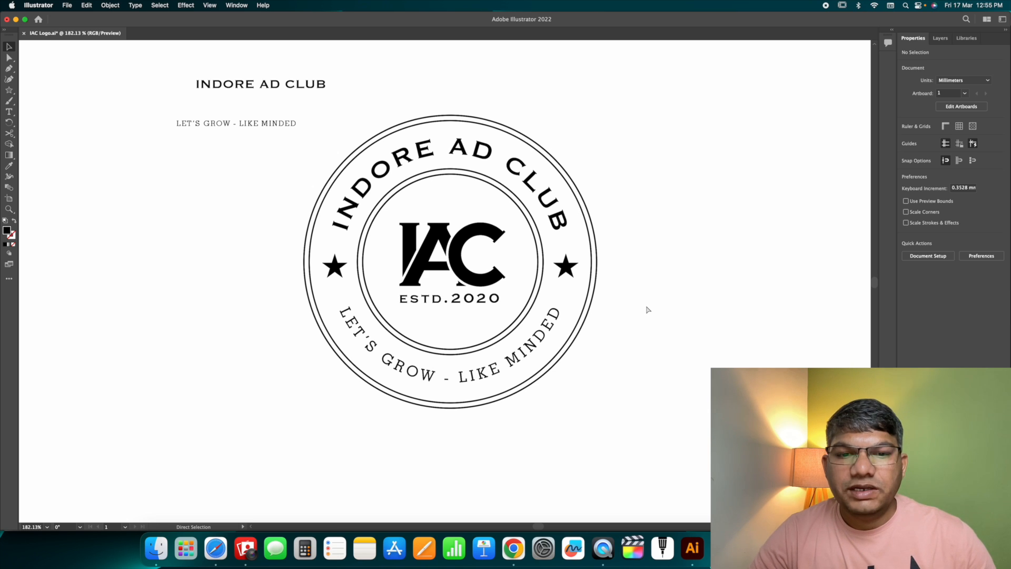
key(v)
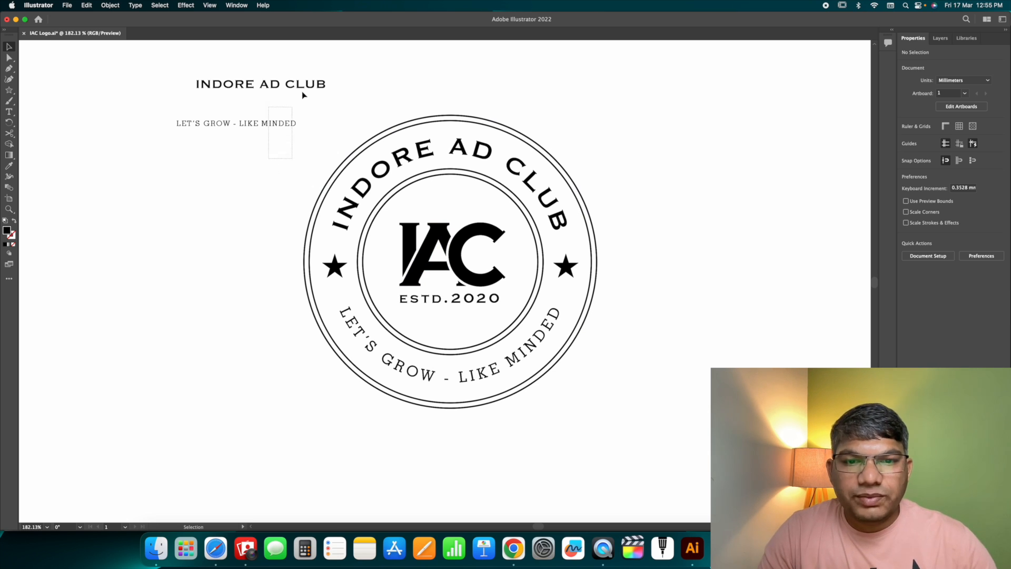
drag(311, 81, 311, 80)
key(Delete)
key(a)
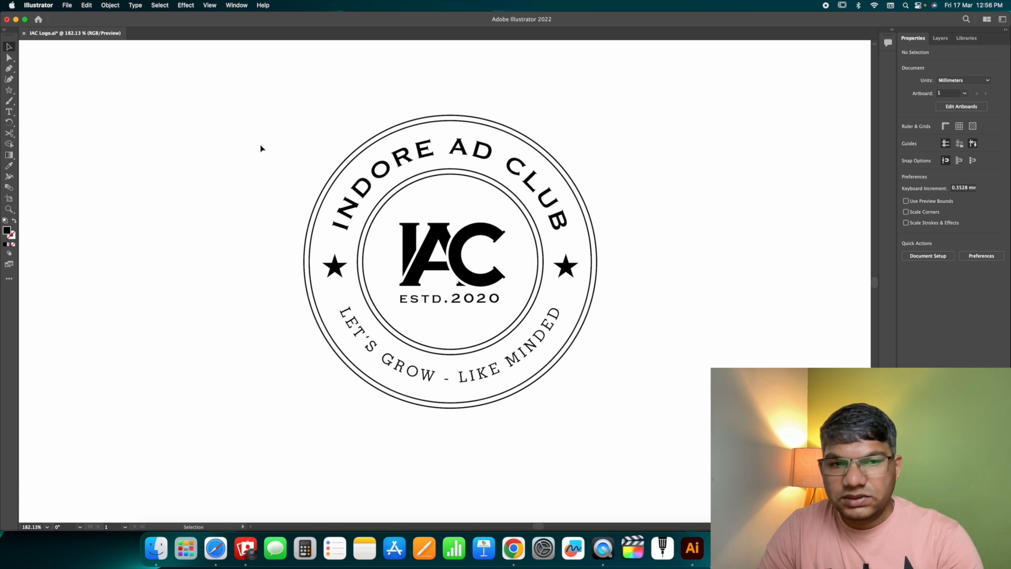